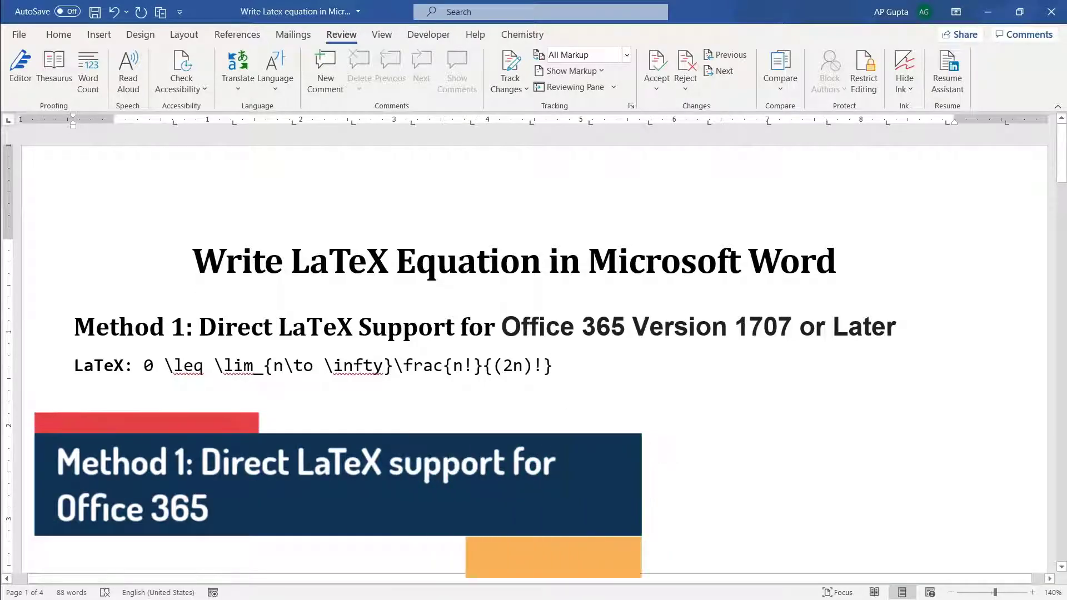
- Select the title, the Method 1 heading and the LaTeX code line, ending on the empty line below
{"action": "left_click_drag", "start_coordinate": [192, 261], "coordinate": [837, 273]}
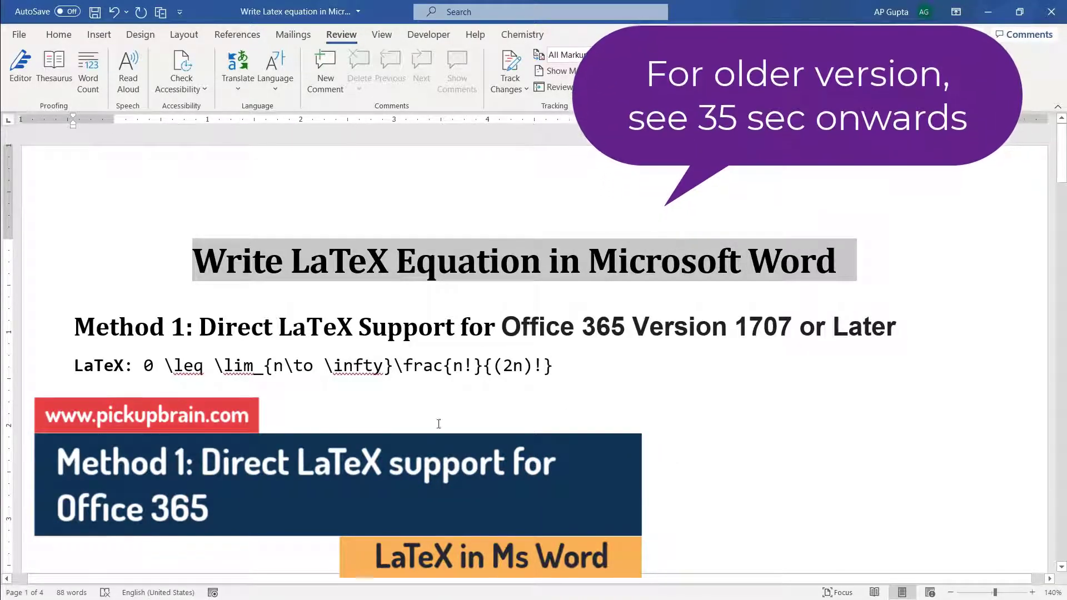
{"action": "left_click_drag", "start_coordinate": [74, 327], "coordinate": [906, 328]}
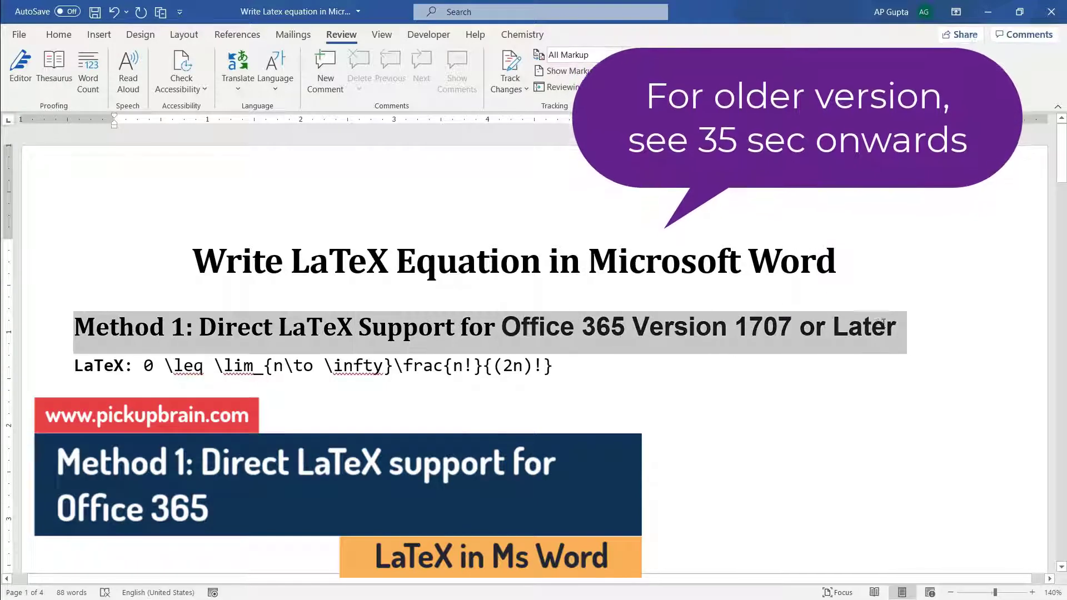
{"action": "left_click_drag", "start_coordinate": [74, 366], "coordinate": [557, 374]}
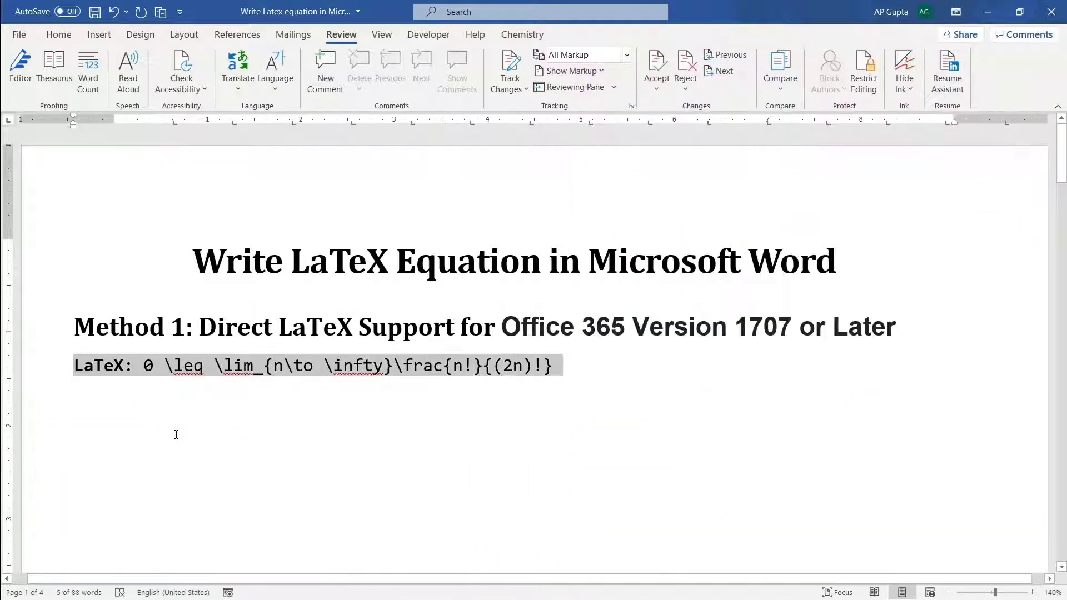
{"action": "left_click", "coordinate": [96, 409]}
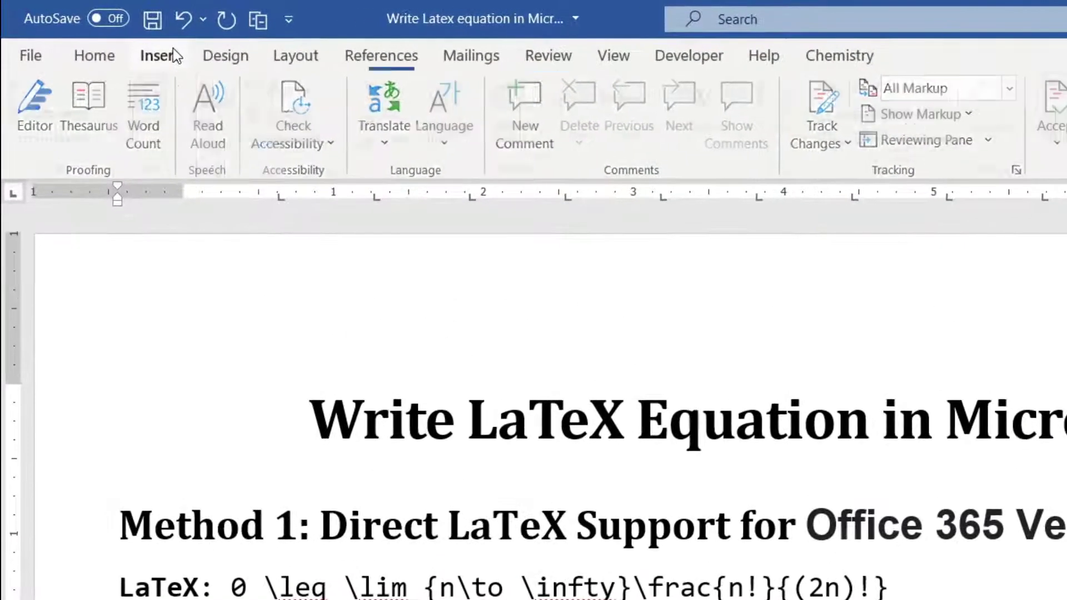
- Insert a new equation in LaTeX format and paste the LaTeX limit code into it
{"action": "left_click", "coordinate": [161, 54]}
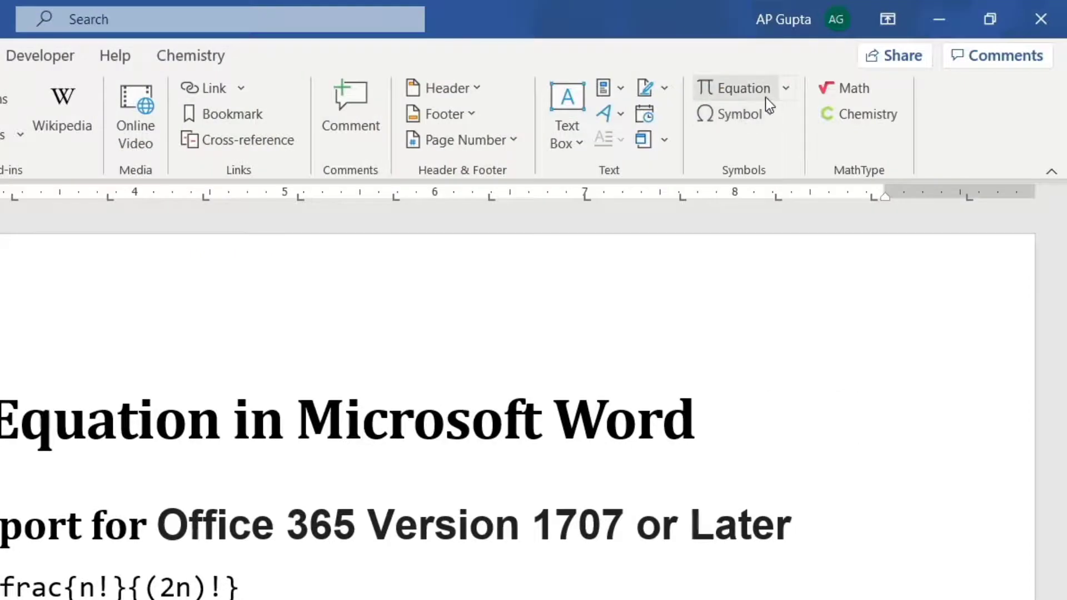
{"action": "left_click", "coordinate": [739, 89]}
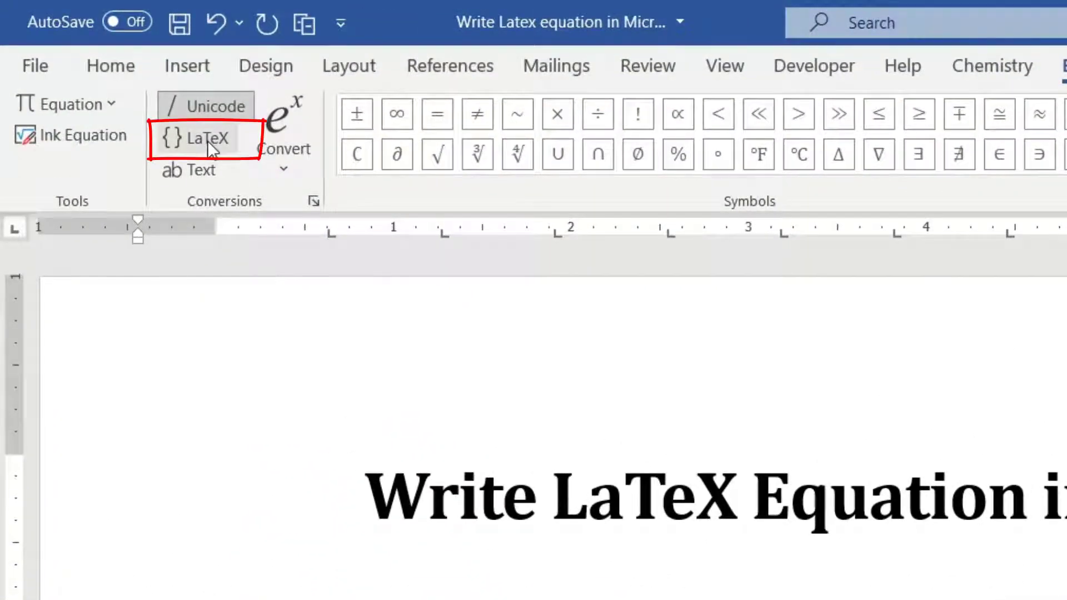
{"action": "left_click", "coordinate": [208, 141]}
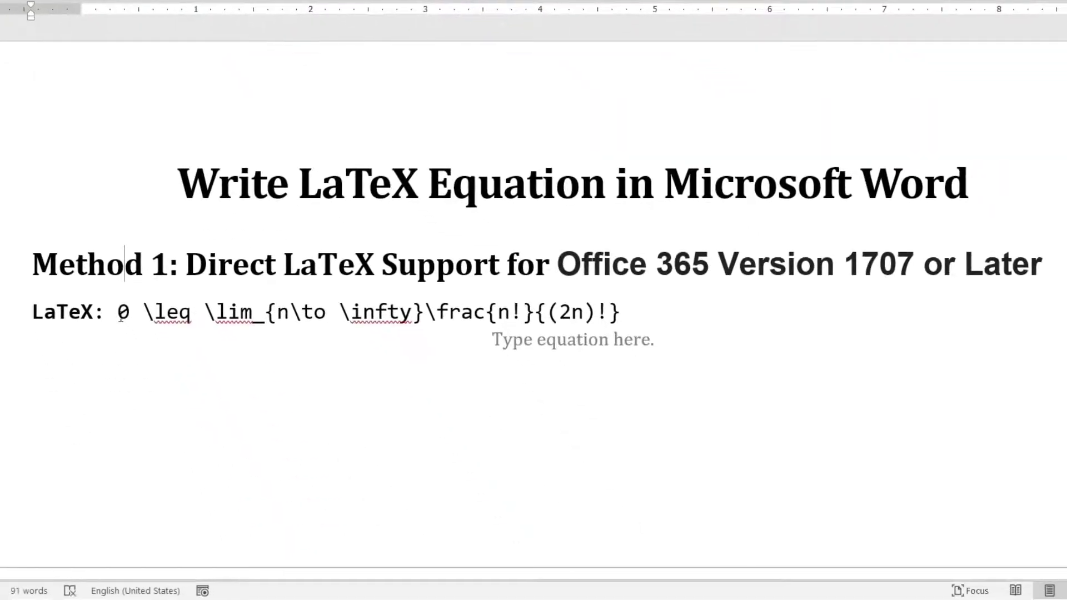
{"action": "left_click_drag", "start_coordinate": [123, 328], "coordinate": [634, 330]}
{"action": "key", "text": "ctrl+c"}
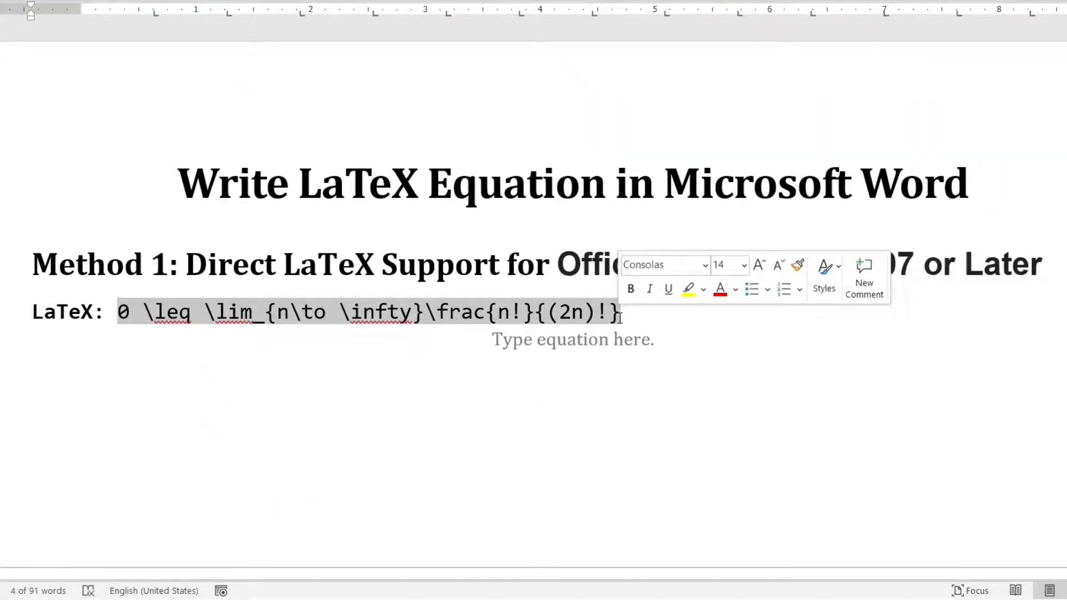
{"action": "left_click", "coordinate": [538, 343]}
{"action": "key", "text": "ctrl+v"}
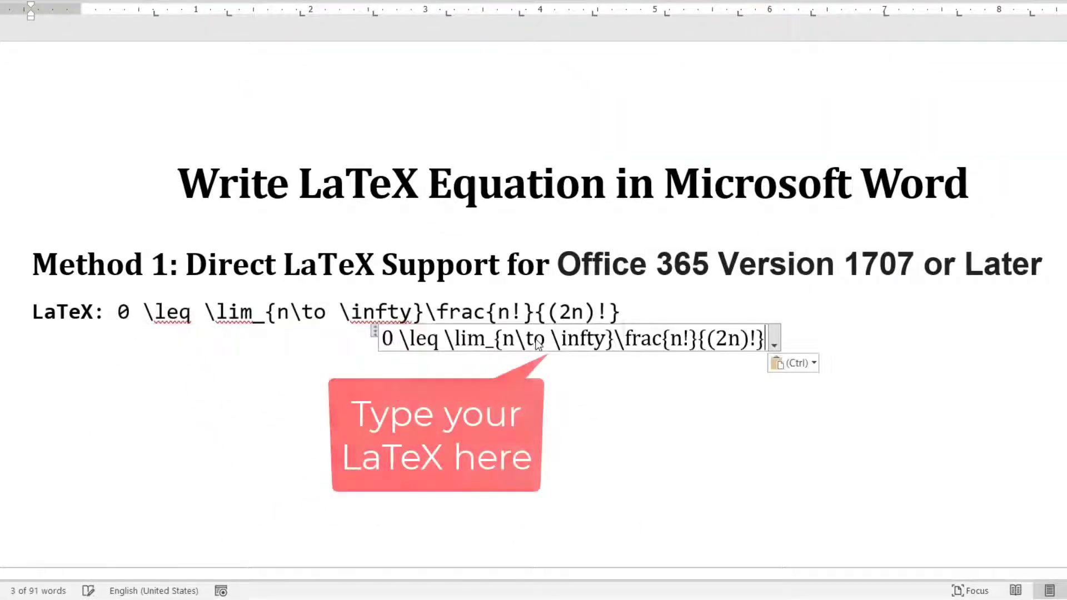
- Render the equation in Professional format as 0 ≤ lim n→∞ n!/(2n)!
{"action": "left_click", "coordinate": [774, 339]}
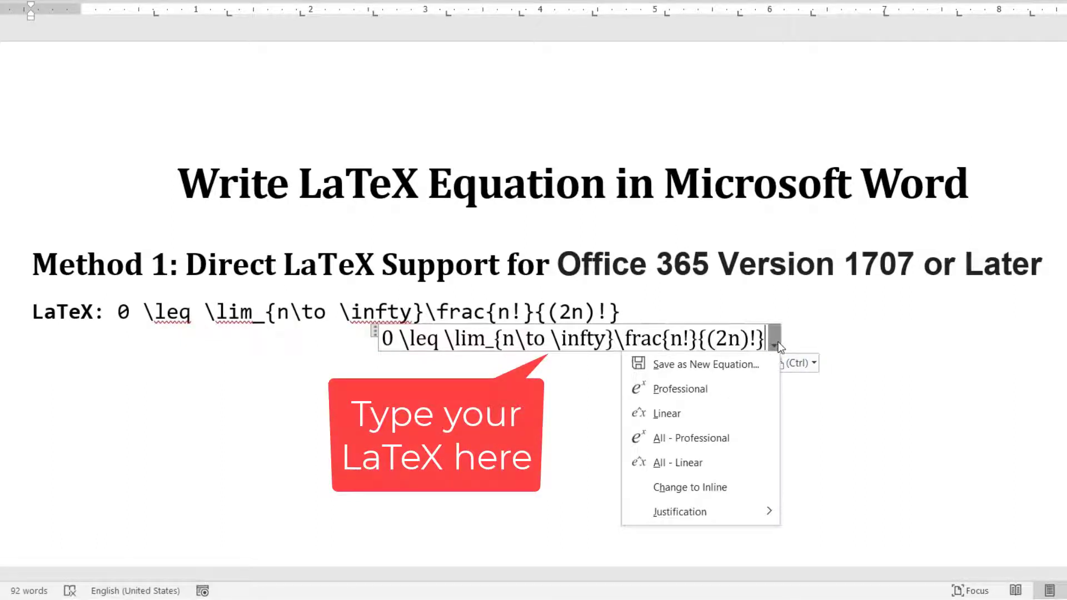
{"action": "left_click", "coordinate": [698, 385]}
{"action": "left_click", "coordinate": [787, 395]}
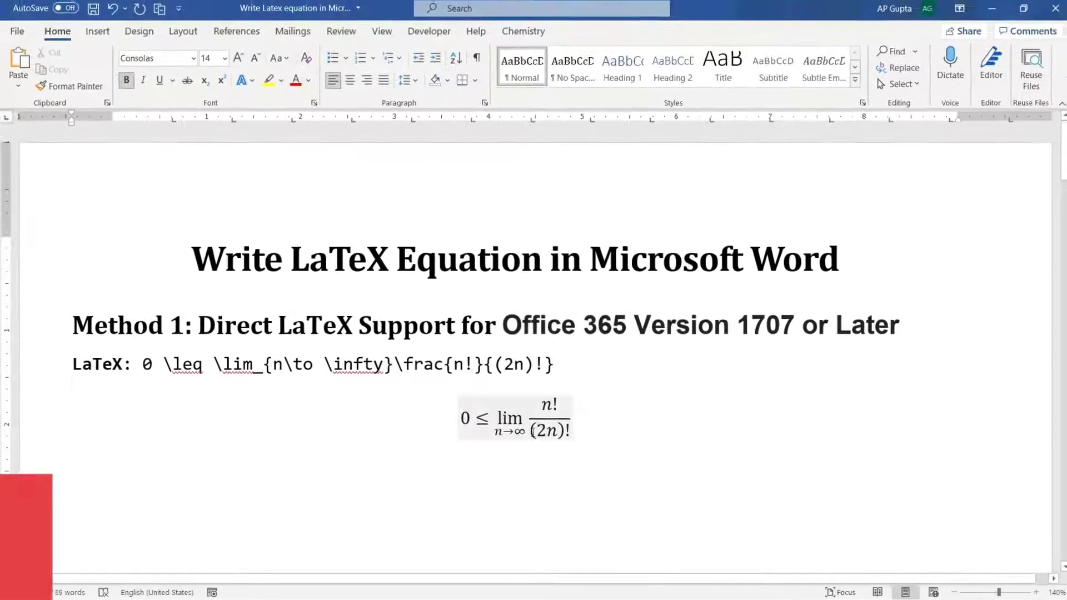
- Scroll down to the Method 2 heading, select it, and place the cursor in the table's empty Example cell
{"action": "scroll", "coordinate": [134, 364], "scroll_direction": "down", "scroll_amount": 2}
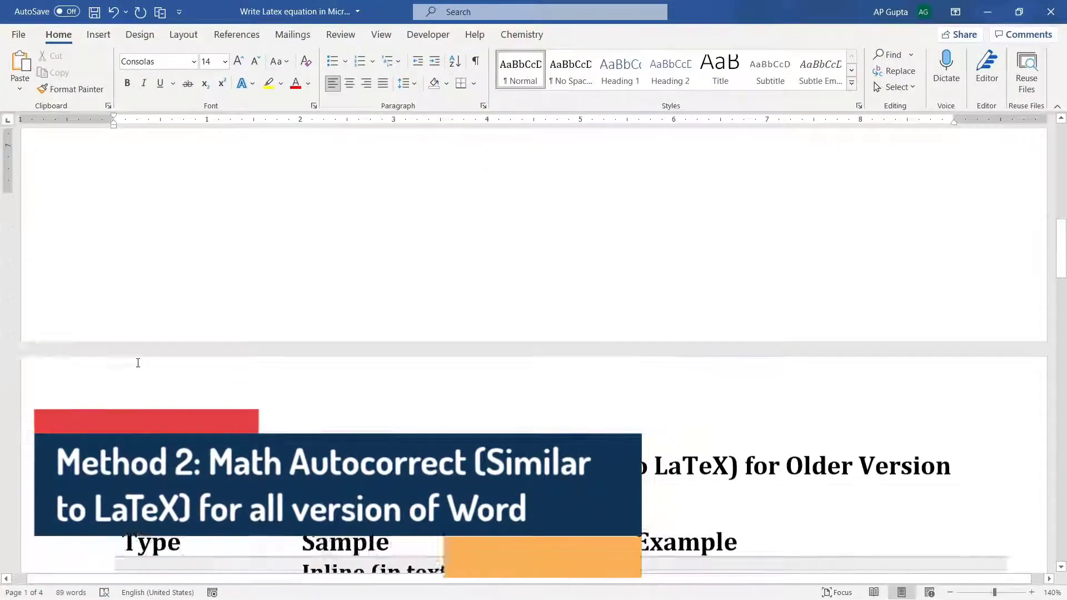
{"action": "scroll", "coordinate": [134, 363], "scroll_direction": "down", "scroll_amount": 3}
{"action": "mouse_move", "coordinate": [73, 315]}
{"action": "left_mouse_down"}
{"action": "mouse_move", "coordinate": [837, 317]}
{"action": "mouse_move", "coordinate": [169, 349]}
{"action": "left_mouse_up"}
{"action": "left_click", "coordinate": [170, 348]}
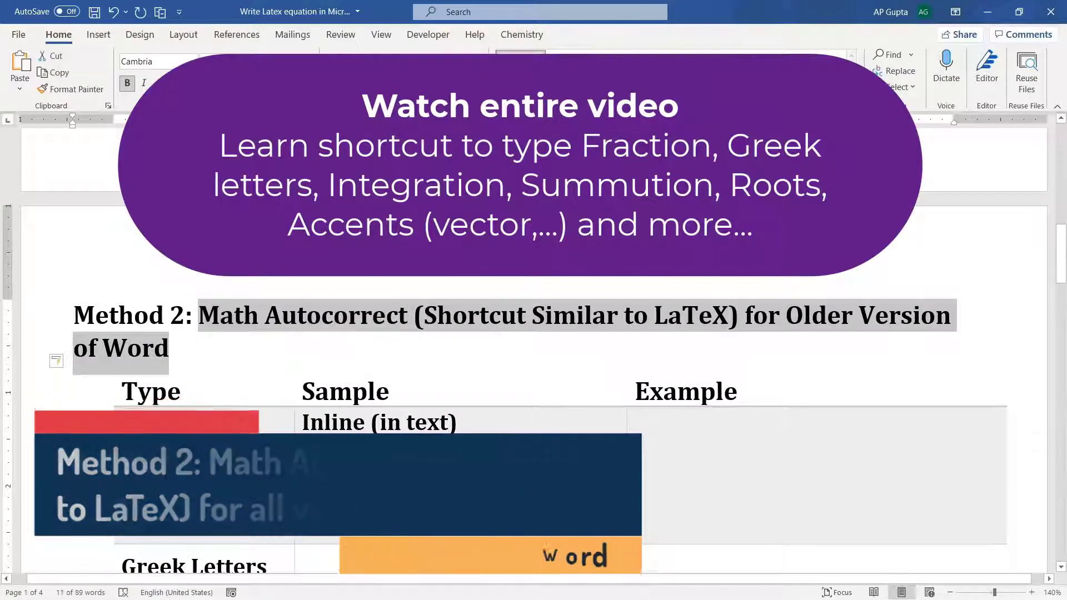
{"action": "scroll", "coordinate": [290, 419], "scroll_direction": "down", "scroll_amount": 4}
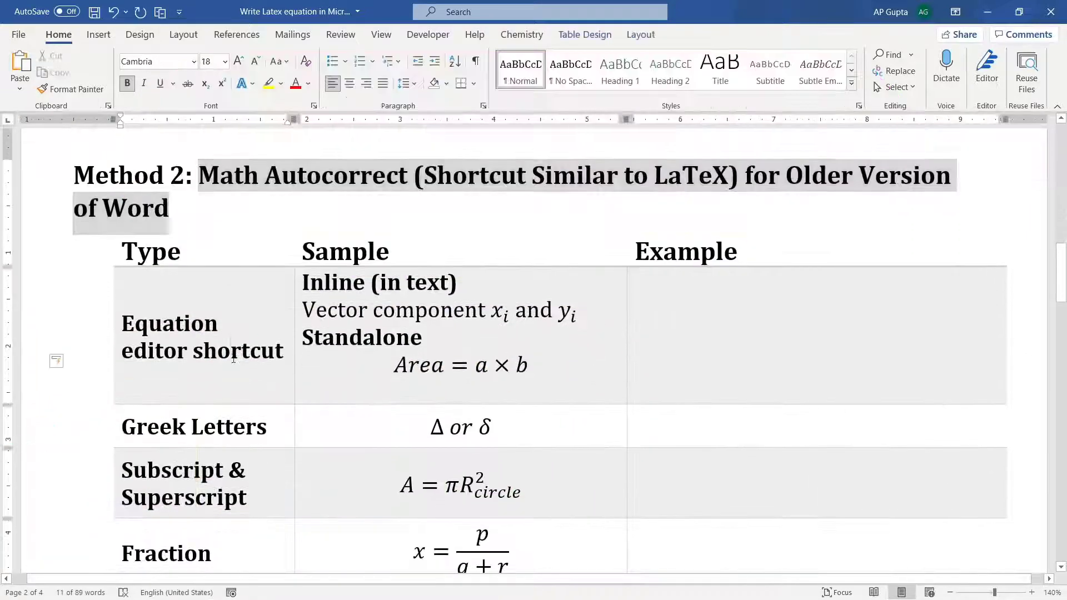
{"action": "left_click", "coordinate": [234, 359]}
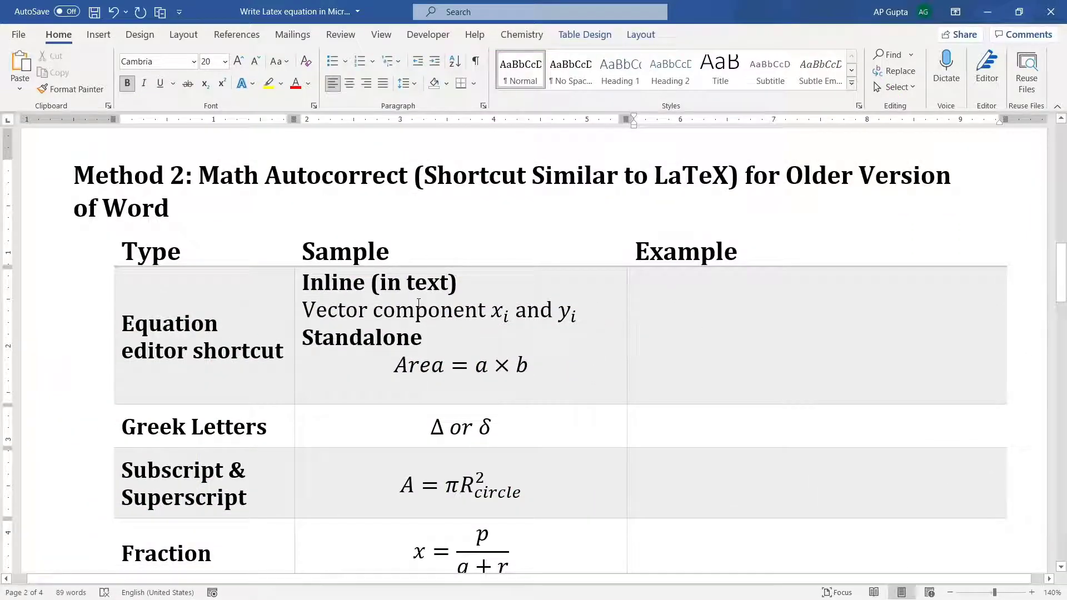
{"action": "left_click", "coordinate": [306, 310]}
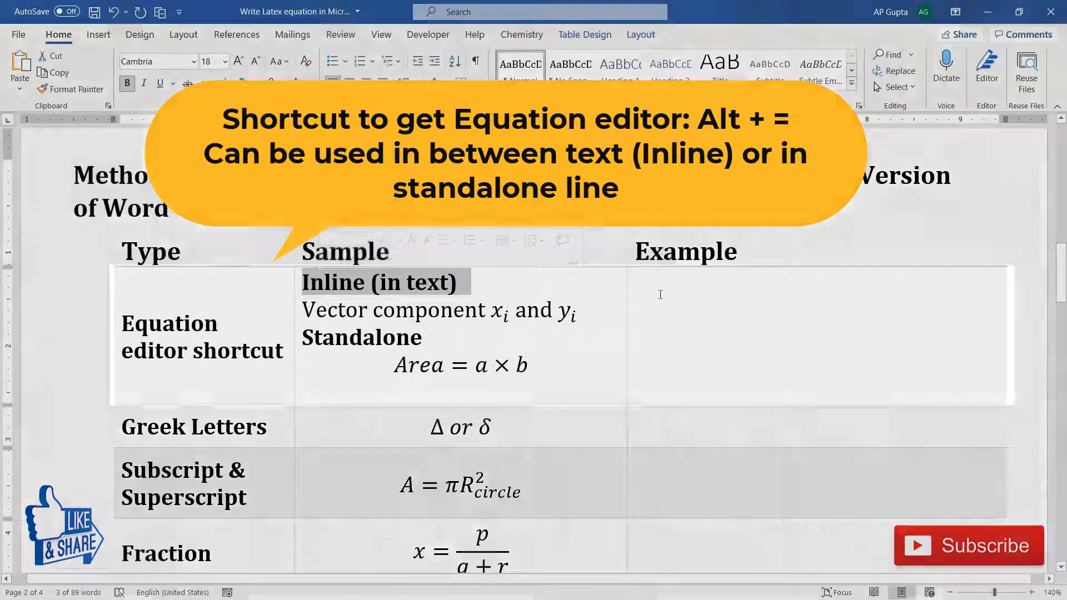
{"action": "left_click", "coordinate": [674, 341]}
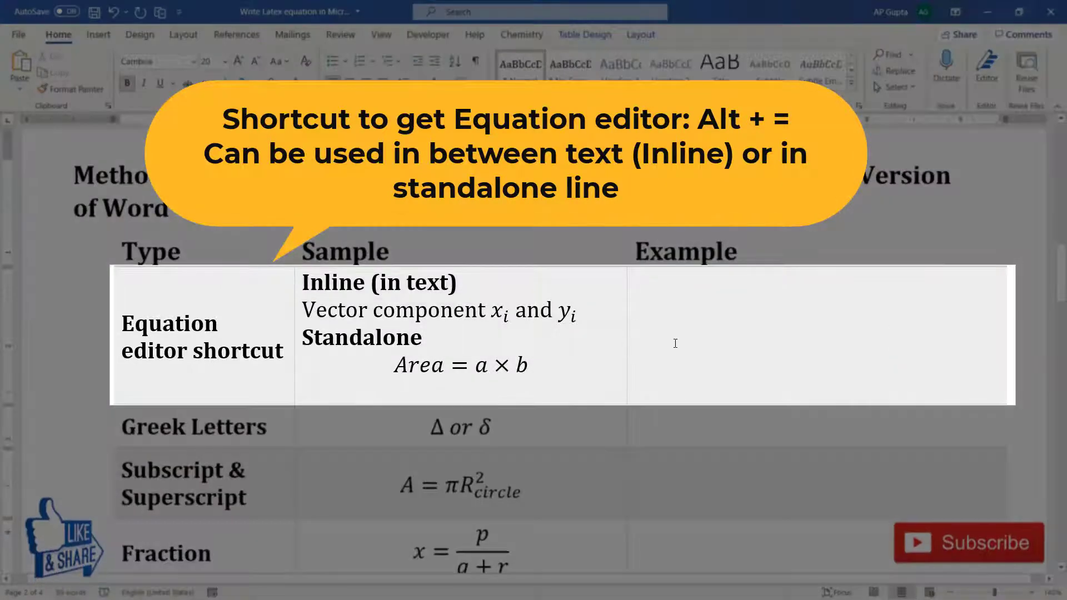
- Type 'Vector component xᵢ and yᵢ' with xᵢ and yᵢ as inline equations, then start a new line
{"action": "type", "text": "Vector component"}
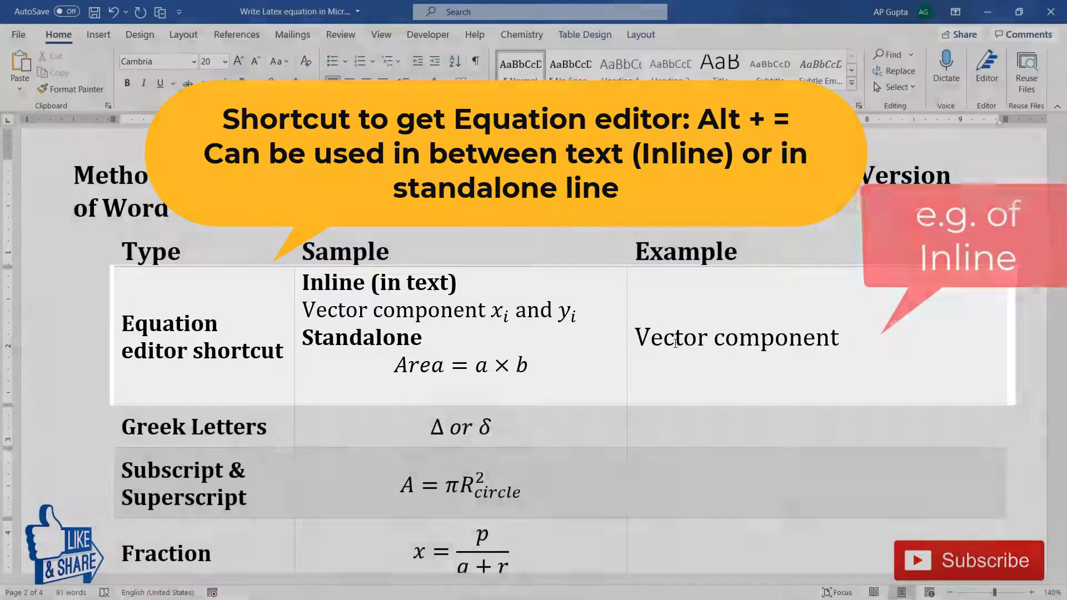
{"action": "key", "text": "alt+equal"}
{"action": "type", "text": "x"}
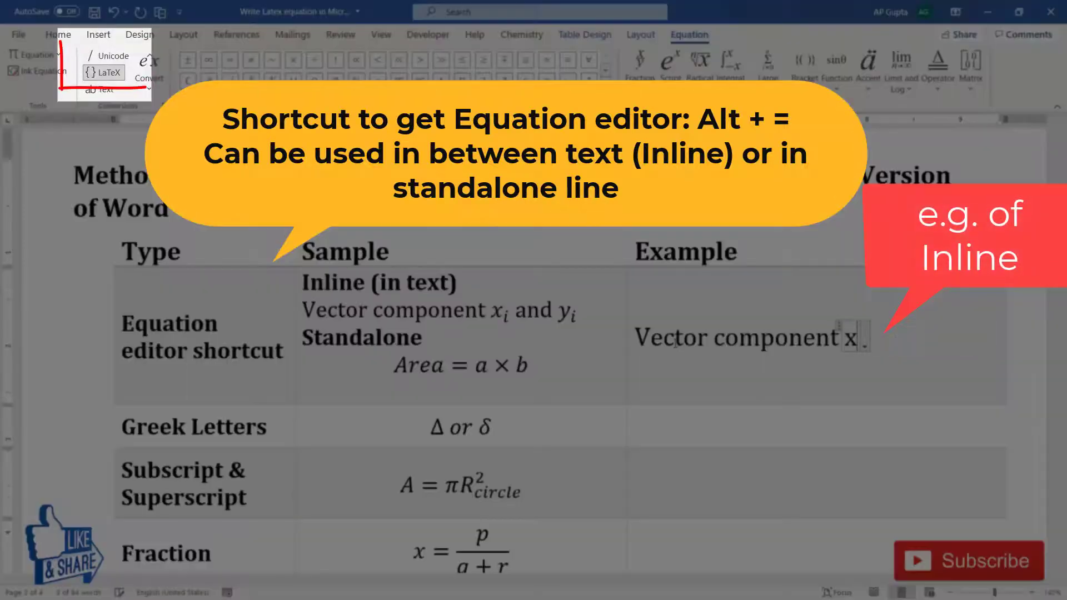
{"action": "type", "text": "_i"}
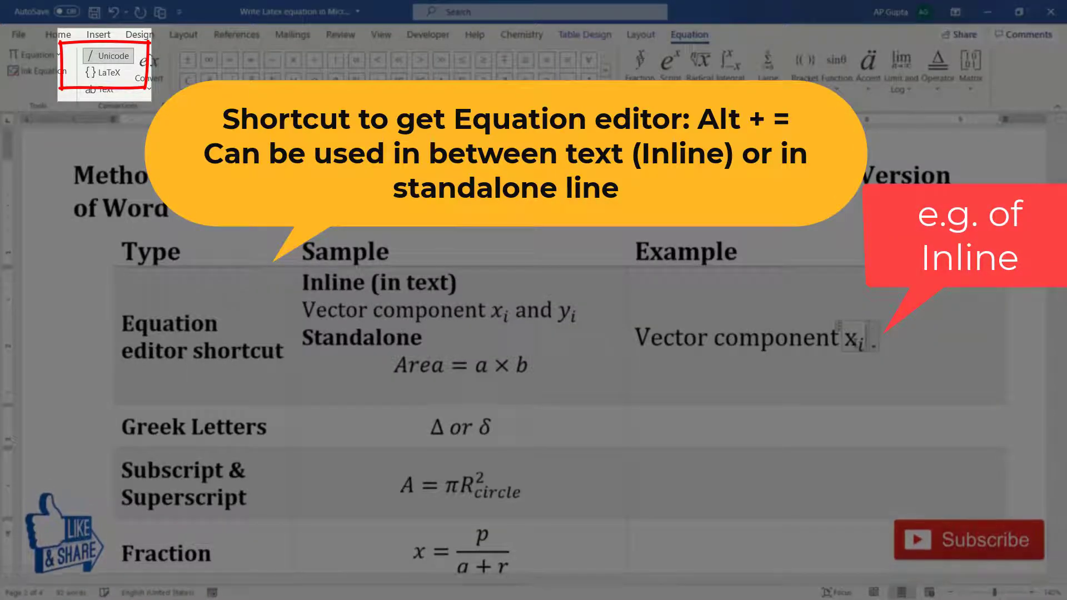
{"action": "key", "text": "Right"}
{"action": "type", "text": "and"}
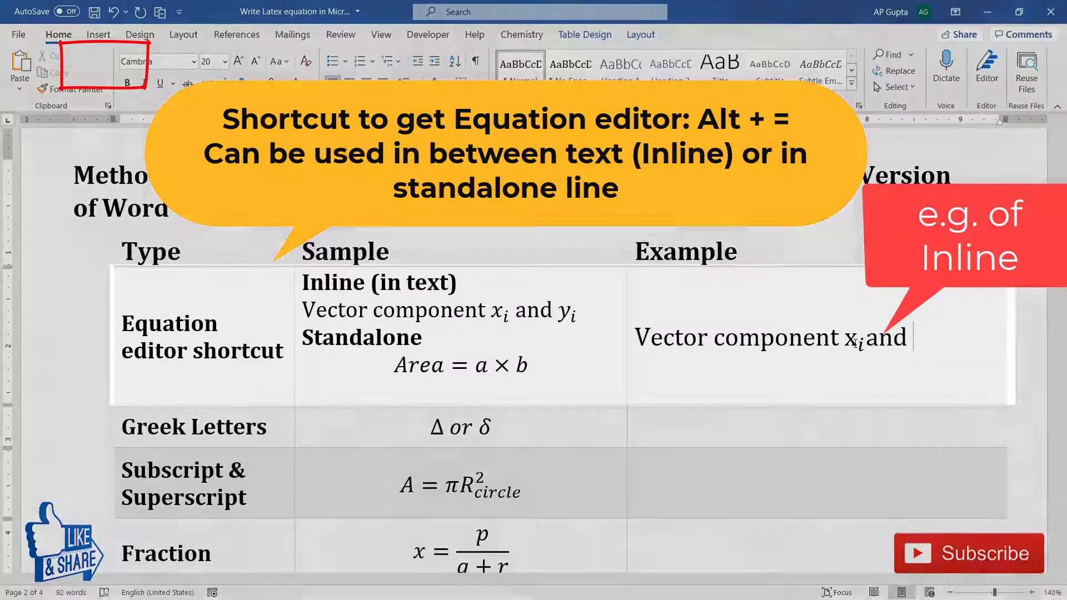
{"action": "key", "text": "alt+equal"}
{"action": "type", "text": "y_i"}
{"action": "key", "text": "Right"}
{"action": "key", "text": "Return"}
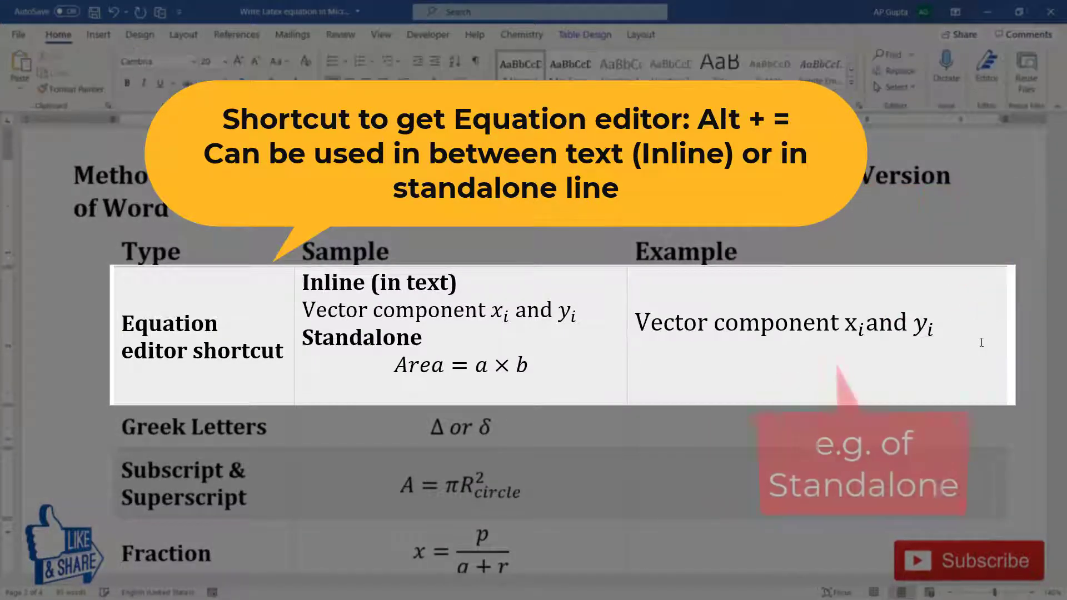
- Add a standalone equation 'Area = a × b' on the new line
{"action": "key", "text": "alt+equal"}
{"action": "type", "text": "Area ="}
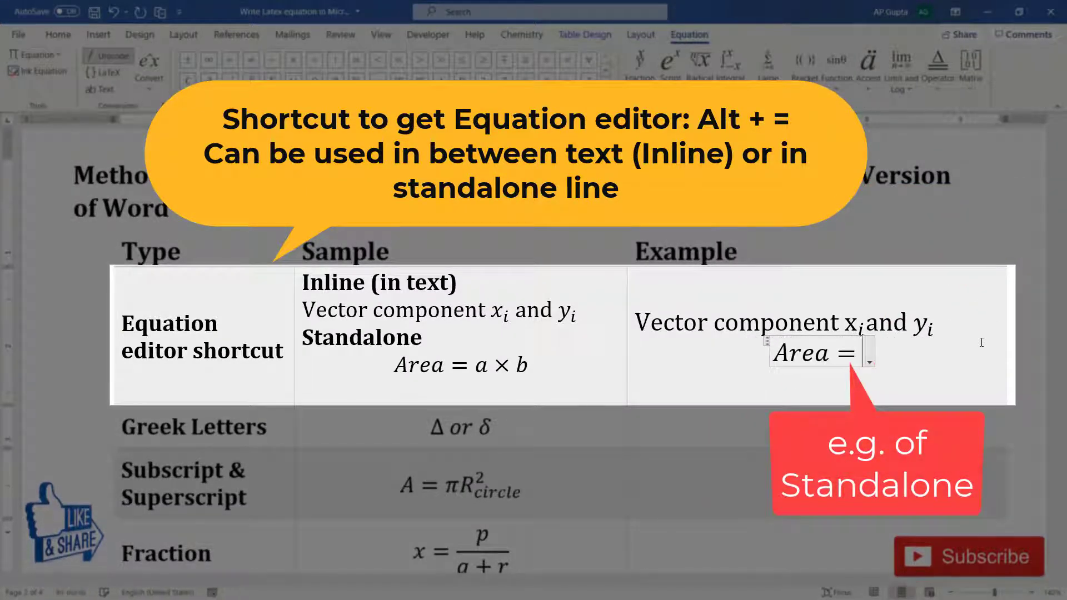
{"action": "type", "text": " a"}
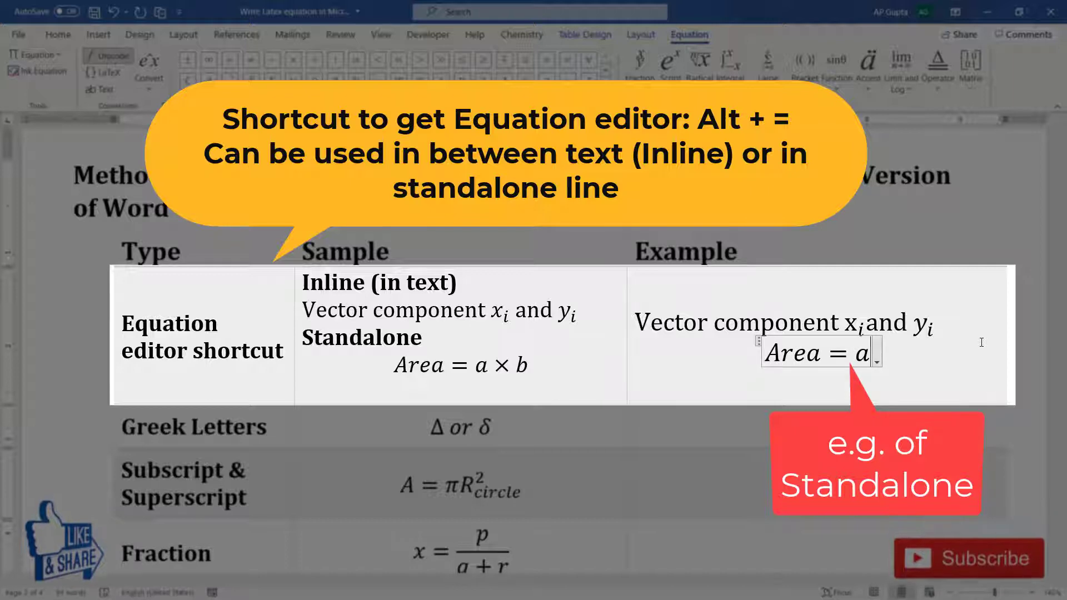
{"action": "type", "text": "mes"}
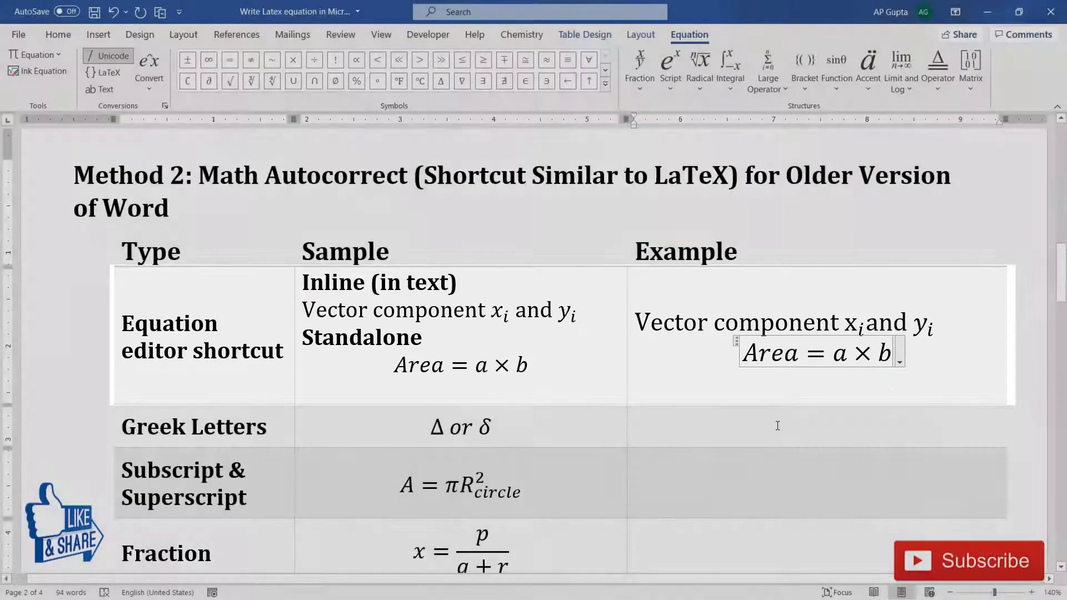
{"action": "left_click", "coordinate": [776, 428]}
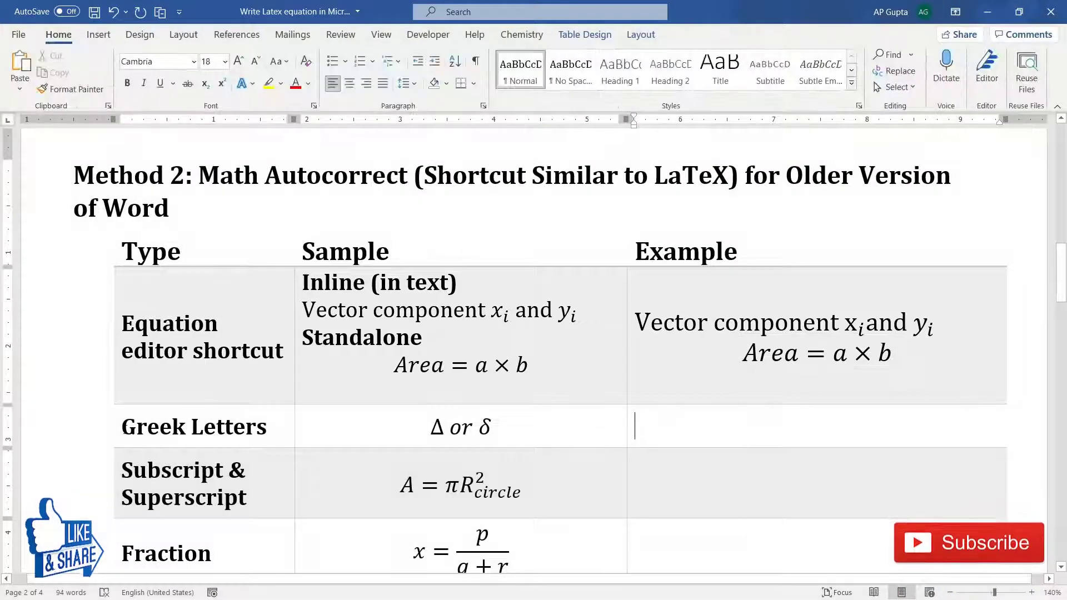
- Add a new line reading 'case and lowercase)' under the Greek Letters label
{"action": "left_click_drag", "start_coordinate": [122, 426], "coordinate": [269, 427]}
{"action": "left_click", "coordinate": [436, 428]}
{"action": "left_click", "coordinate": [281, 425]}
{"action": "key", "text": "Return"}
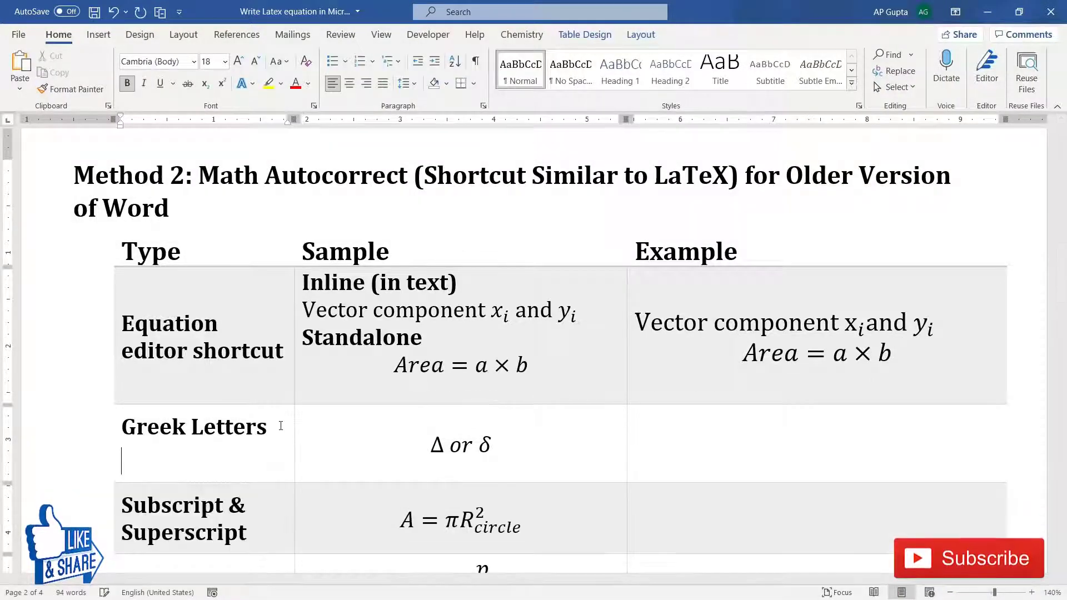
{"action": "type", "text": "(Uppercase and lowercase)"}
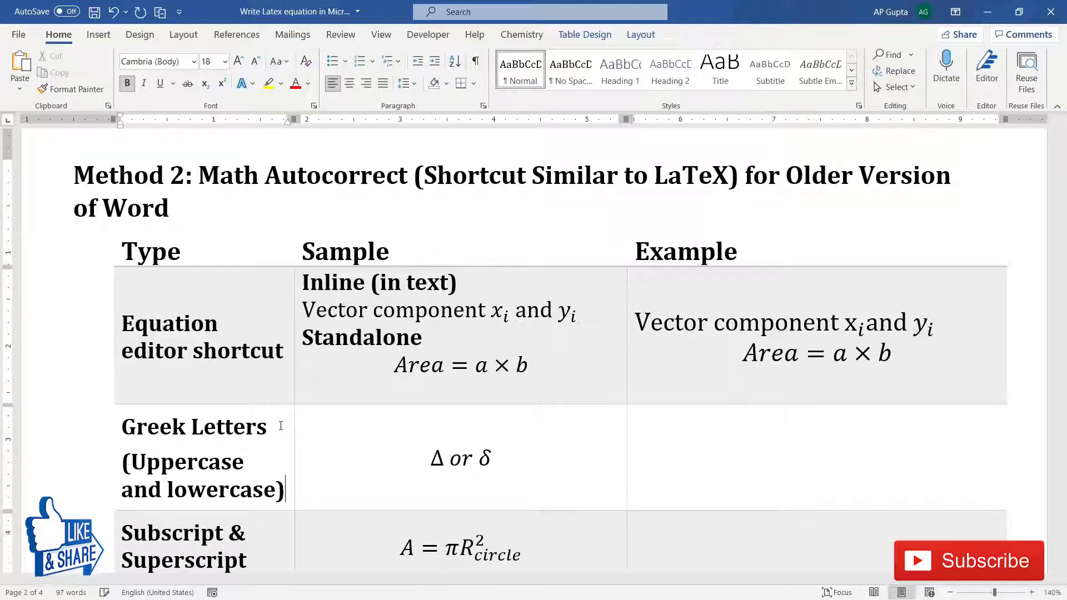
- Enter the equation 'Δ or δ' in the Greek Letters Example cell using the \delta shortcut
{"action": "left_click", "coordinate": [772, 469]}
{"action": "key", "text": "alt+equal"}
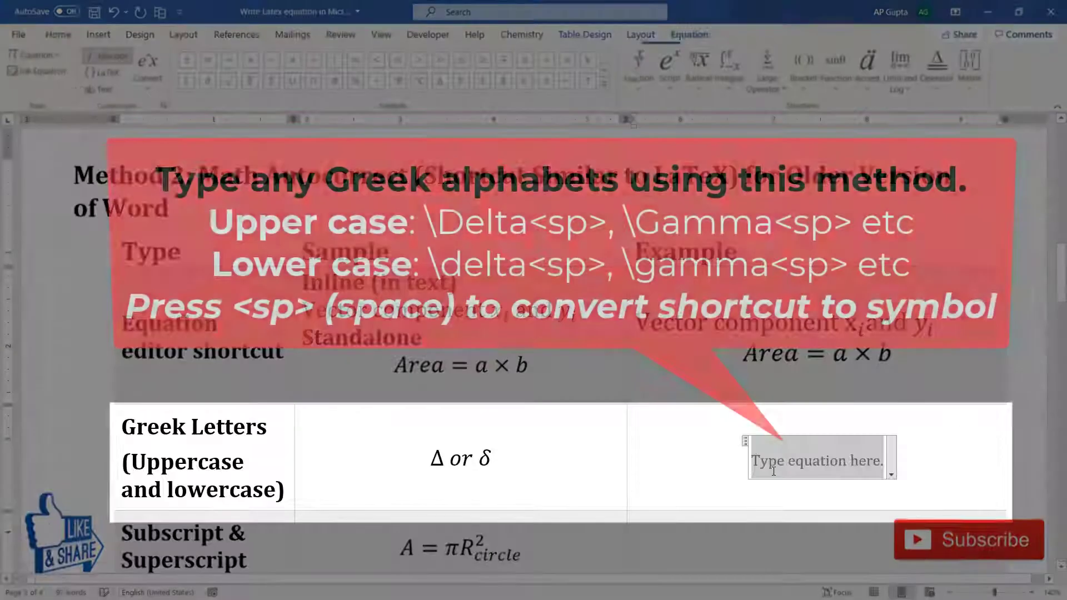
{"action": "type", "text": "\\De"}
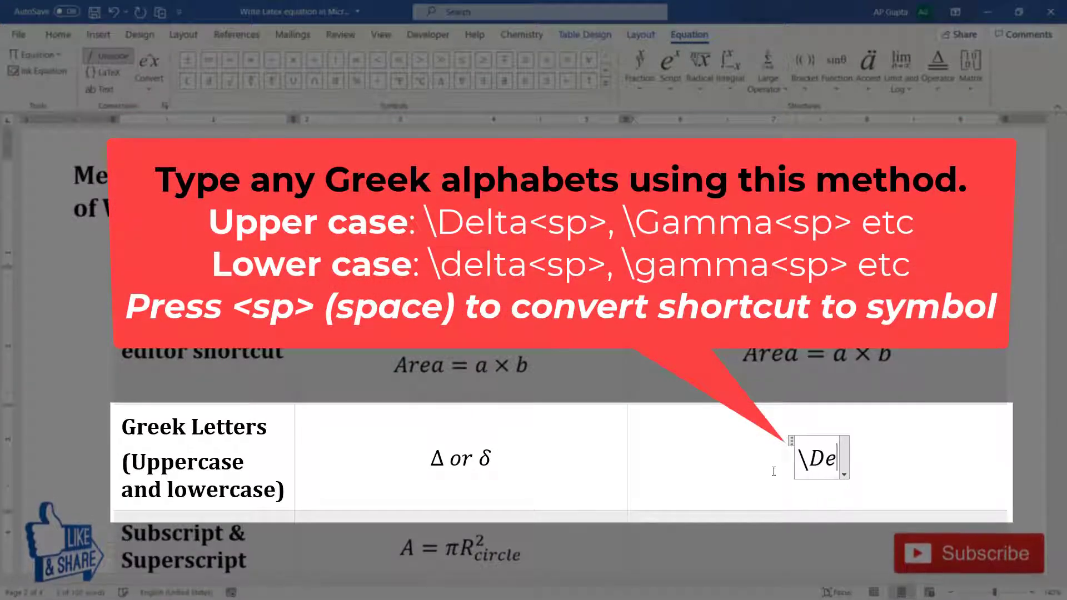
{"action": "type", "text": "a"}
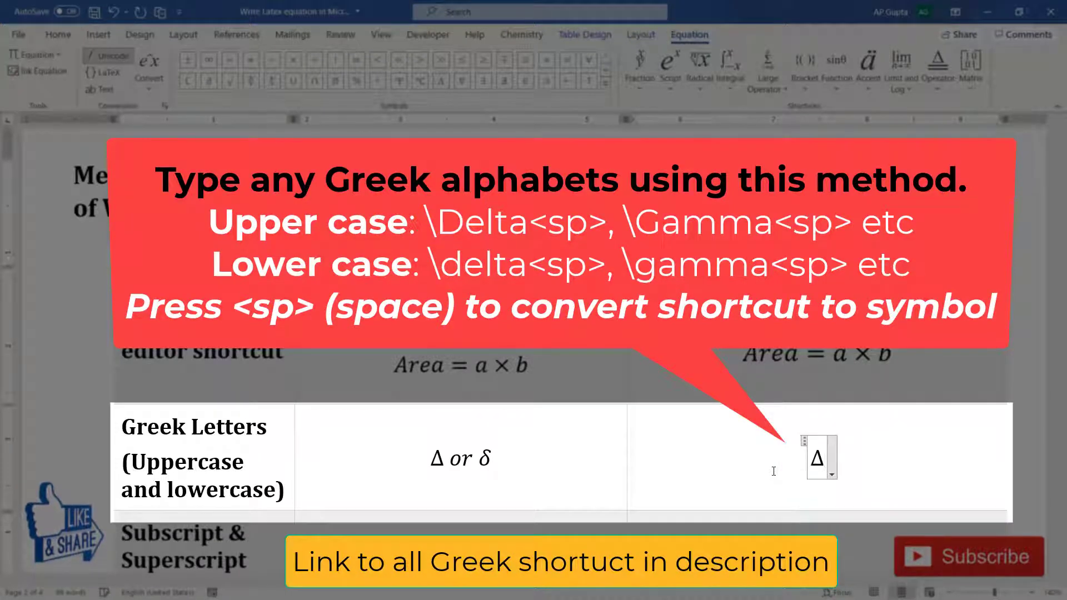
{"action": "type", "text": "or \\delta"}
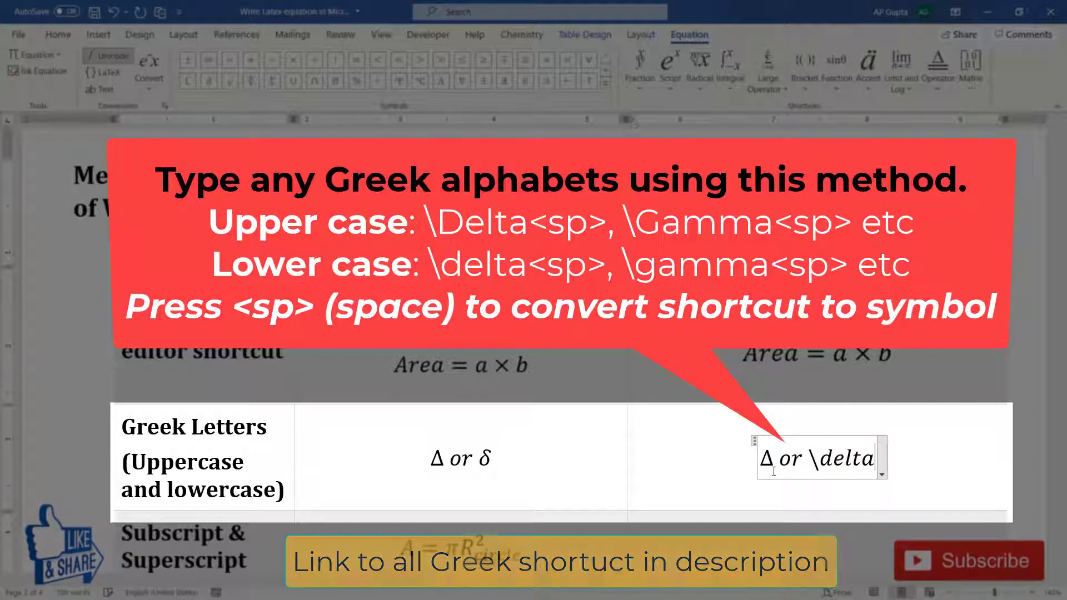
{"action": "key", "text": "space"}
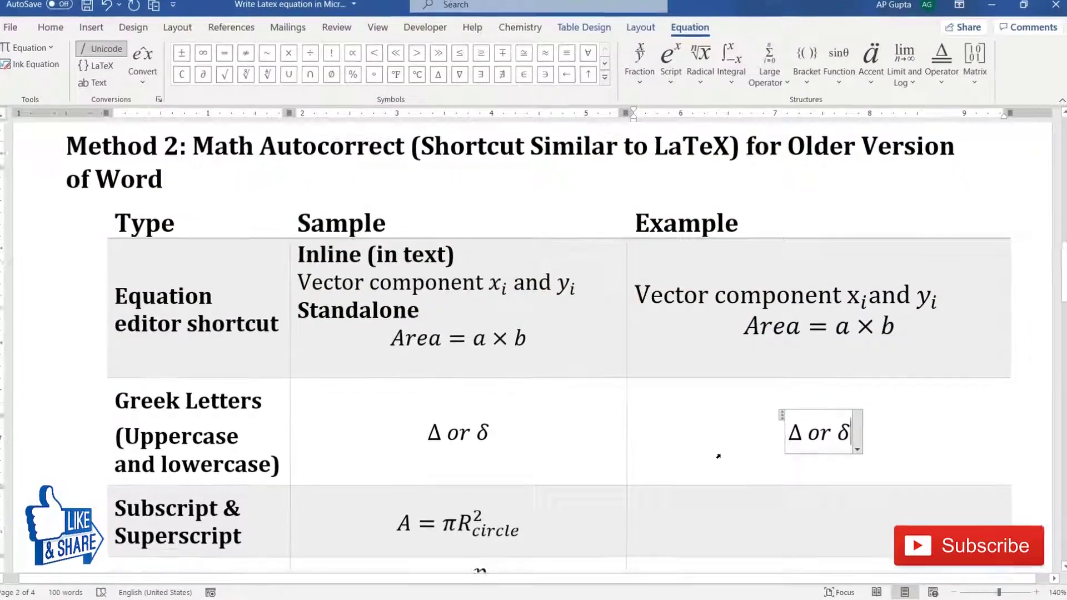
{"action": "scroll", "coordinate": [719, 452], "scroll_direction": "down", "scroll_amount": 3}
- Enter the equation A = πR² with subscript circle in the Subscript & Superscript Example cell
{"action": "left_click", "coordinate": [715, 388]}
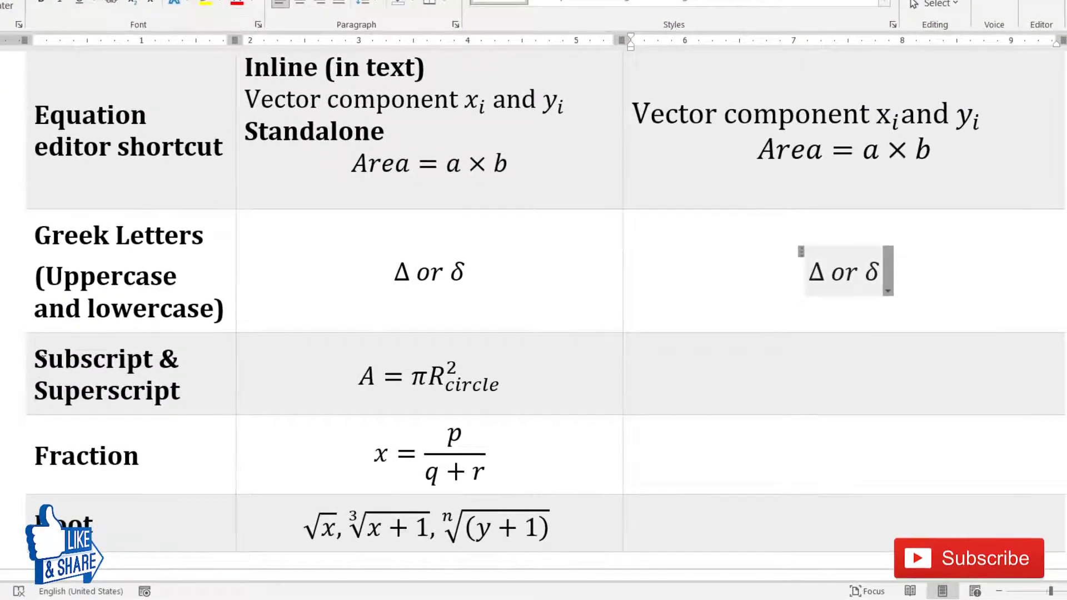
{"action": "left_click_drag", "start_coordinate": [35, 356], "coordinate": [174, 404]}
{"action": "left_click", "coordinate": [804, 388]}
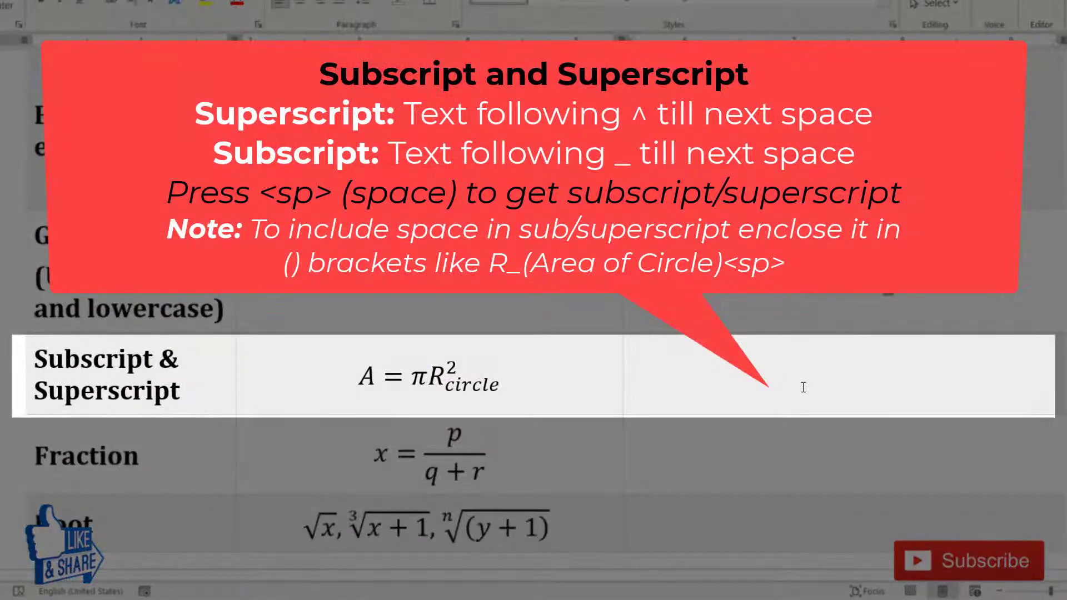
{"action": "key", "text": "alt+equal"}
{"action": "type", "text": "A"}
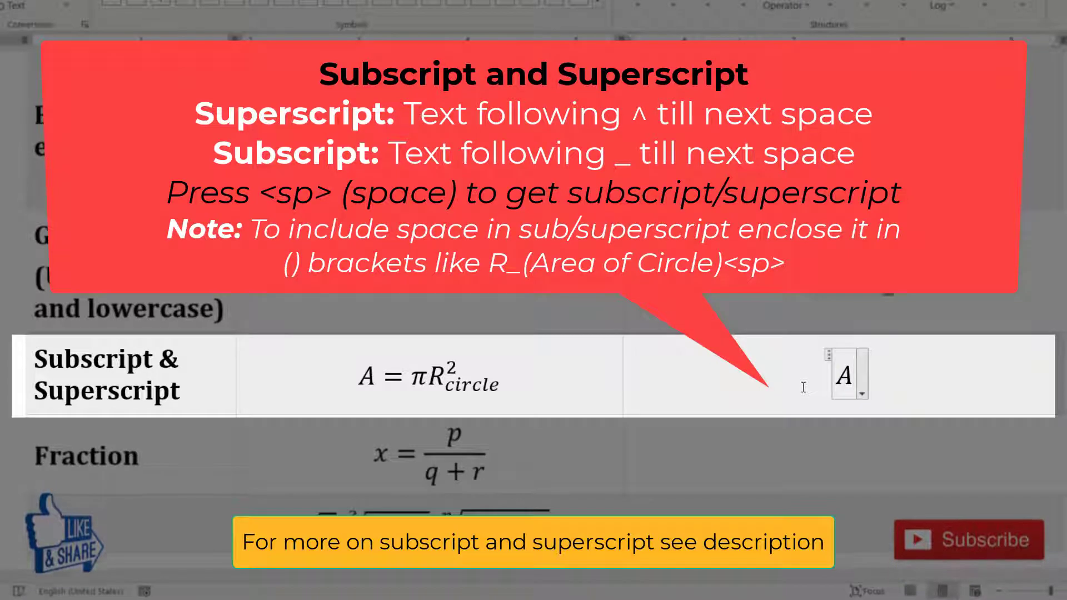
{"action": "type", "text": " =\\pi"}
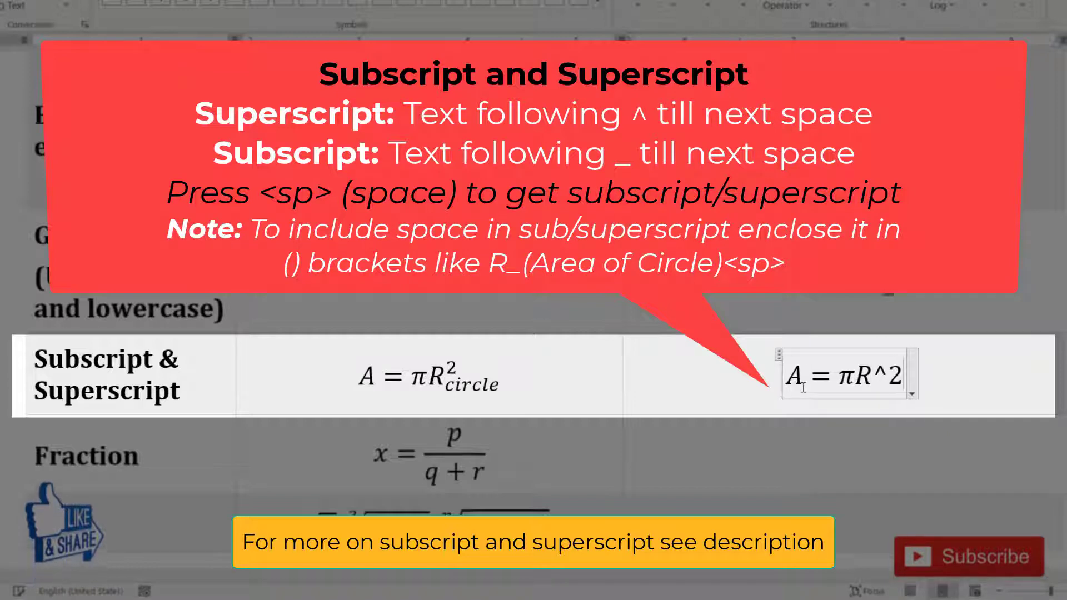
{"action": "type", "text": "_circle"}
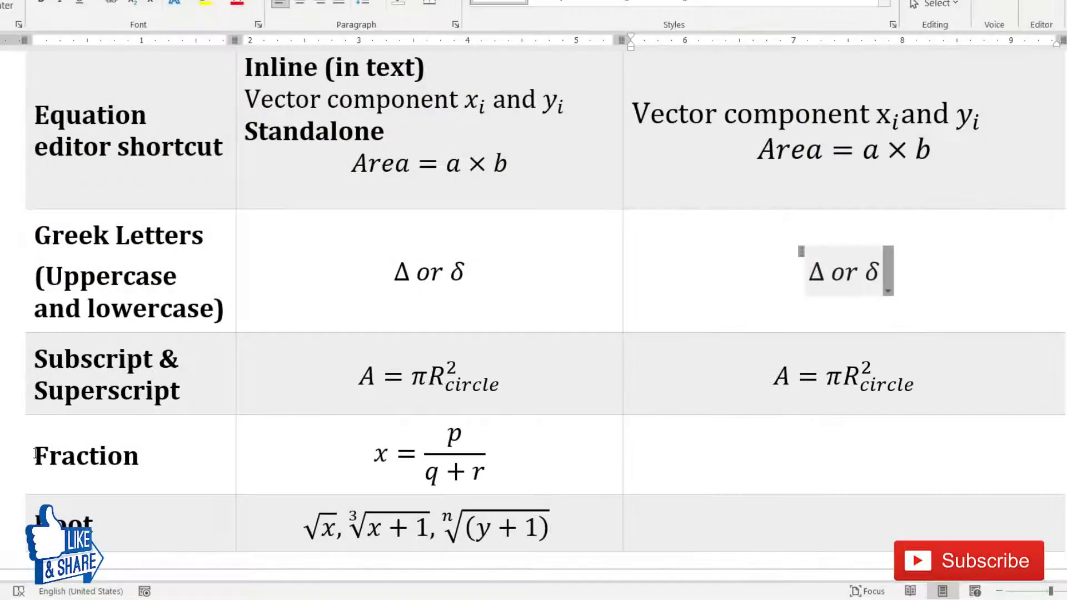
{"action": "left_click_drag", "start_coordinate": [35, 455], "coordinate": [139, 457]}
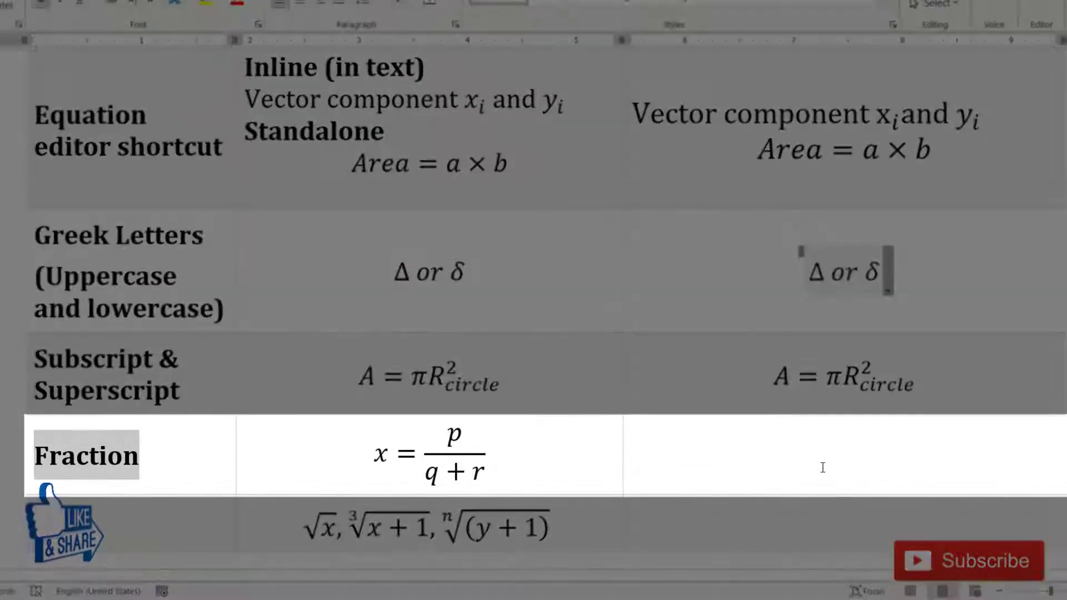
- Enter x = p/(q + r) as a stacked fraction in the Fraction Example cell
{"action": "left_click", "coordinate": [822, 467]}
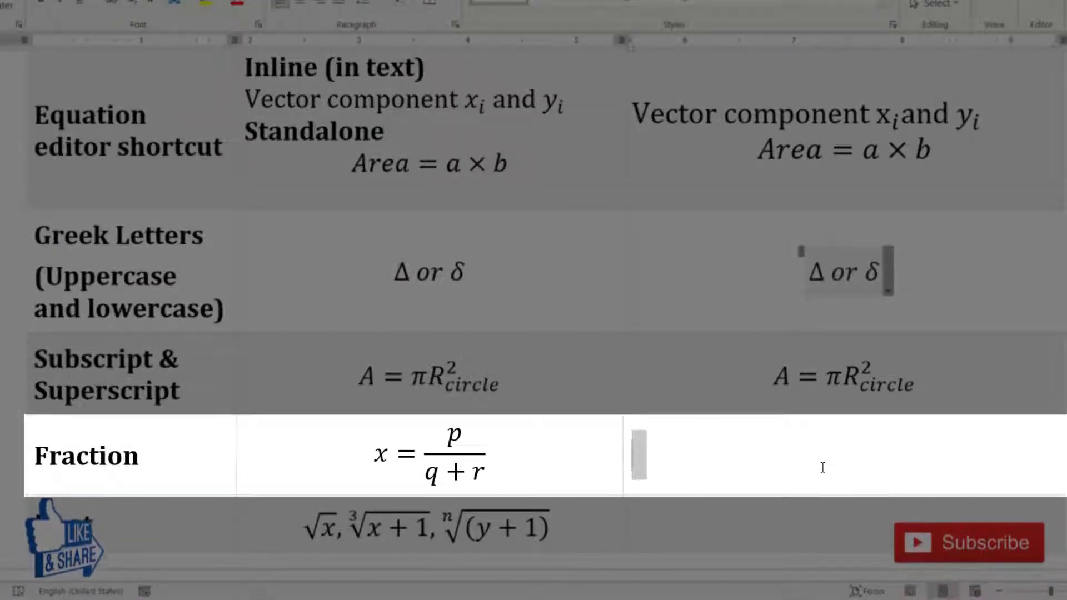
{"action": "key", "text": "alt+equal"}
{"action": "type", "text": "x = p"}
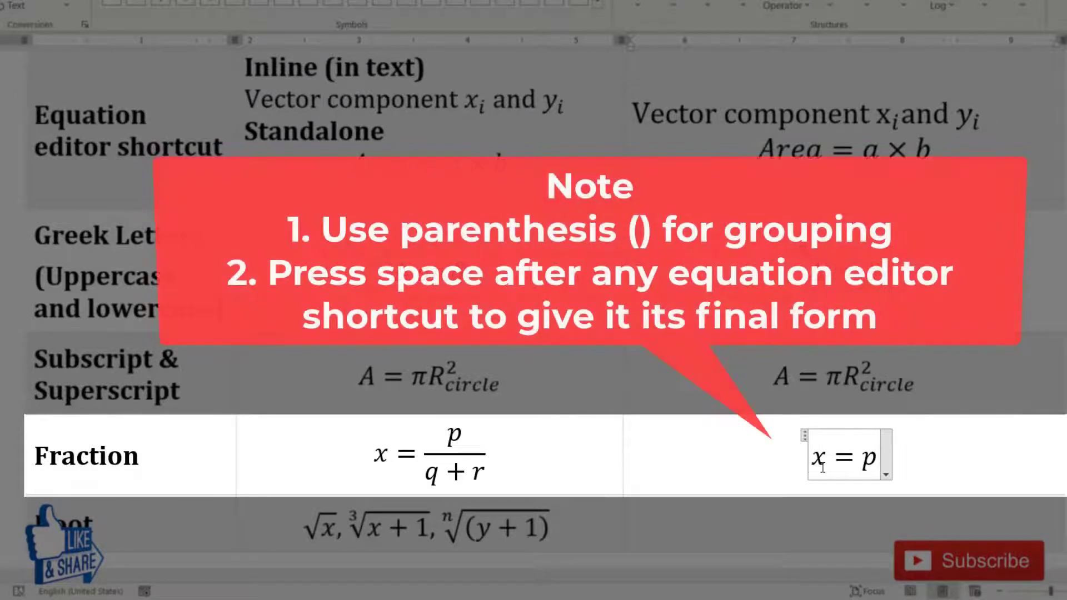
{"action": "type", "text": "/"}
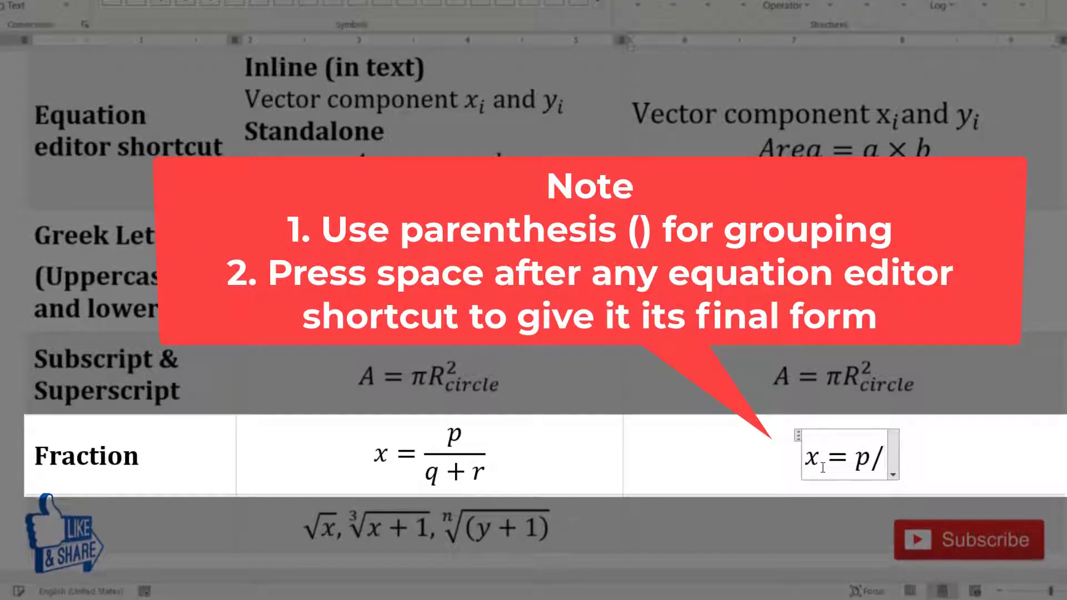
{"action": "type", "text": "(q + r)"}
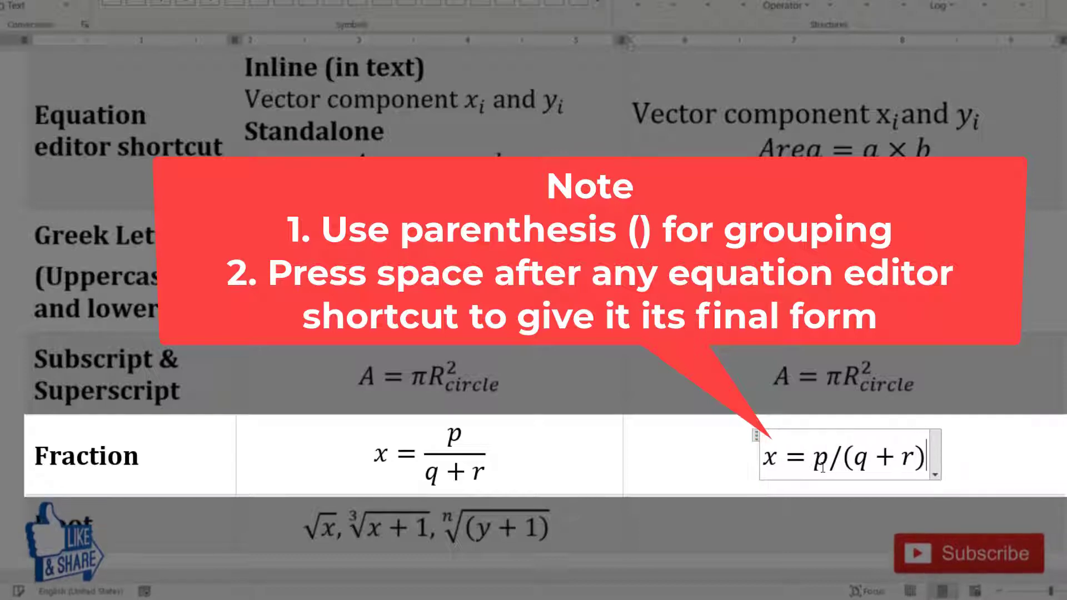
{"action": "key", "text": "space"}
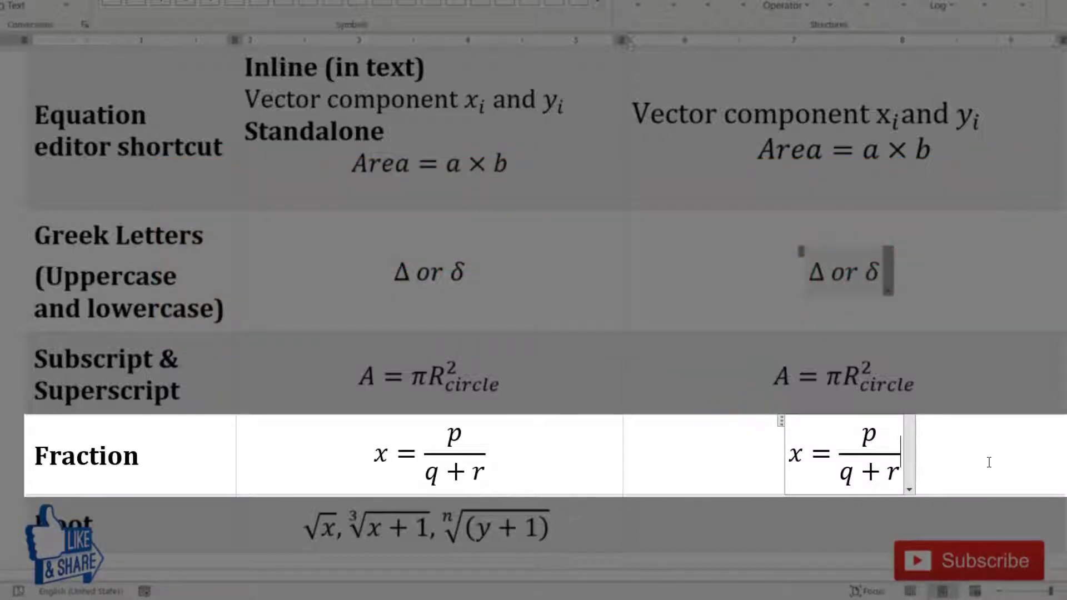
- Append 'or x =' with an empty stacked fraction filled with p over q + r
{"action": "scroll", "coordinate": [988, 462], "scroll_direction": "down", "scroll_amount": 2}
{"action": "left_click", "coordinate": [932, 341]}
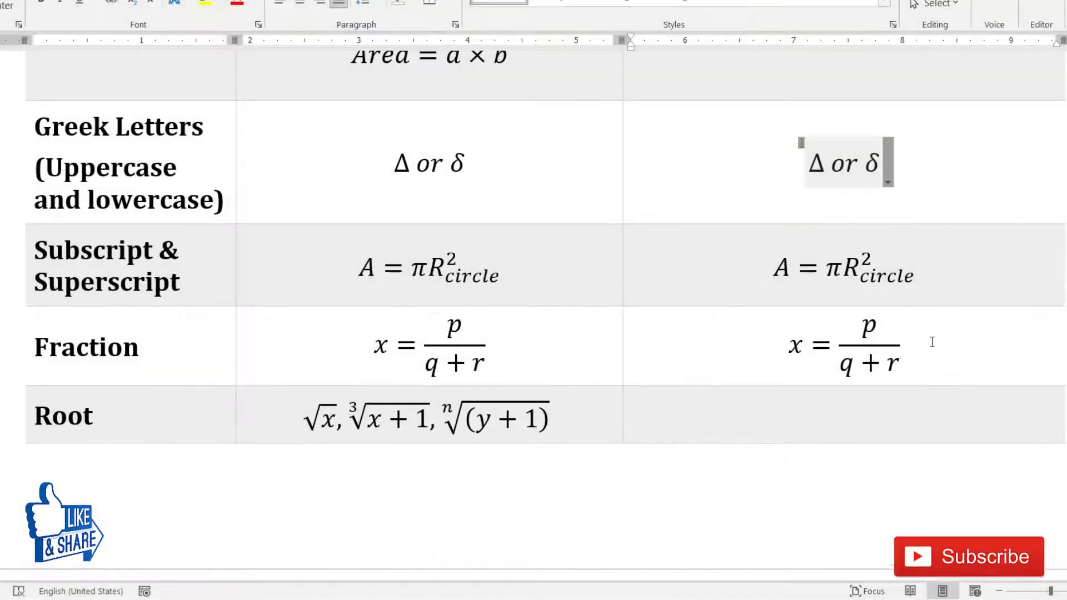
{"action": "type", "text": "or"}
{"action": "type", "text": " x"}
{"action": "type", "text": " = ⬚"}
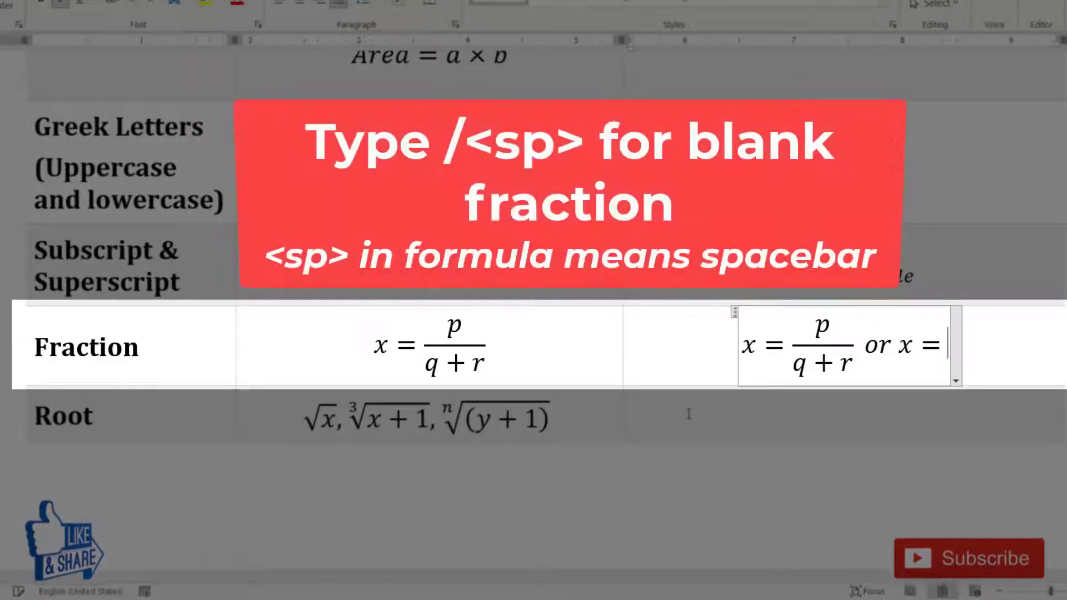
{"action": "type", "text": "/"}
{"action": "key", "text": "space"}
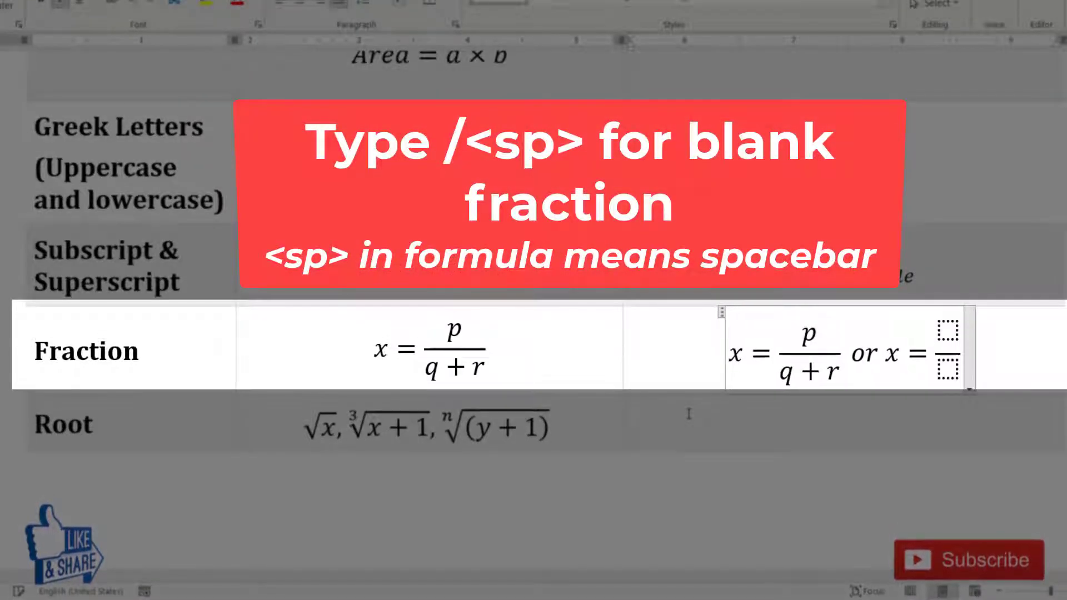
{"action": "type", "text": "p"}
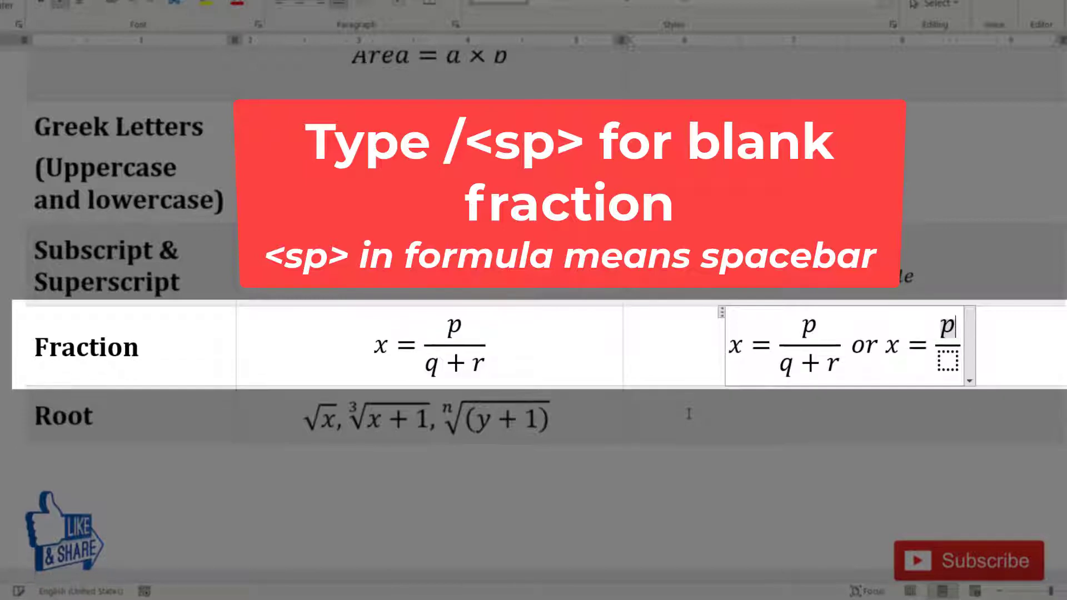
{"action": "key", "text": "Right"}
{"action": "type", "text": "q + "}
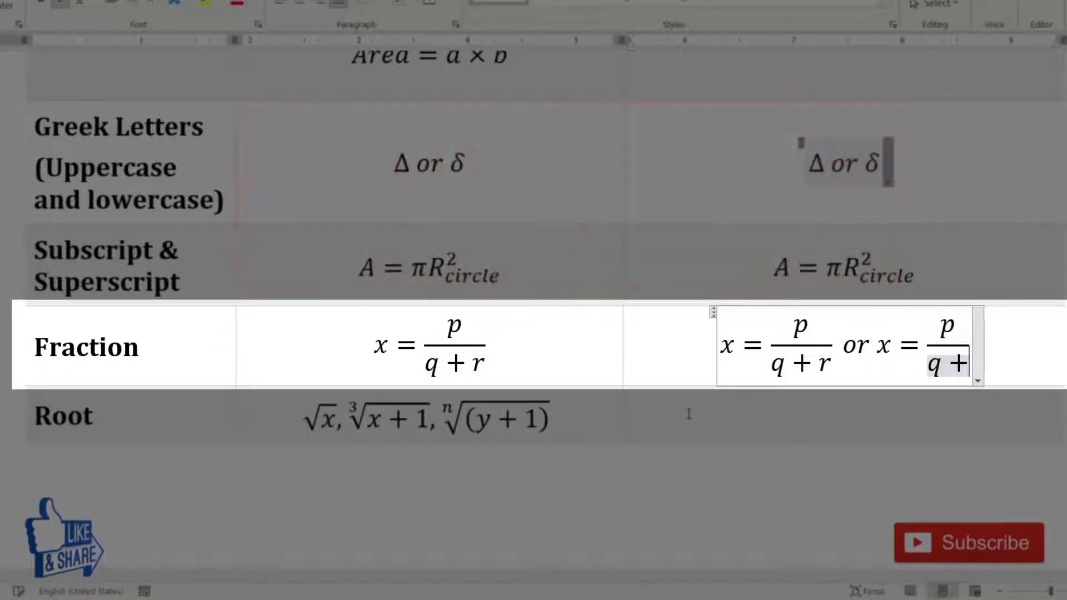
{"action": "type", "text": "r"}
- Enter √x, ∛(x + 1) and ⁿ√(y + 1) in the Root Example cell using \sqrt and \cbrt shortcuts
{"action": "left_click", "coordinate": [815, 423]}
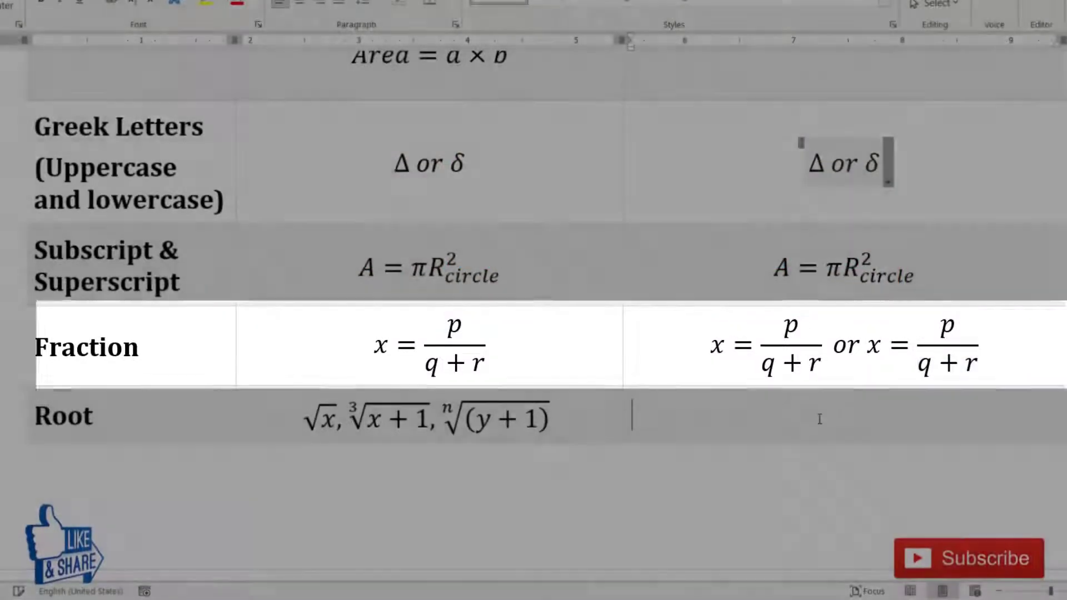
{"action": "key", "text": "alt+equal"}
{"action": "type", "text": "\\s"}
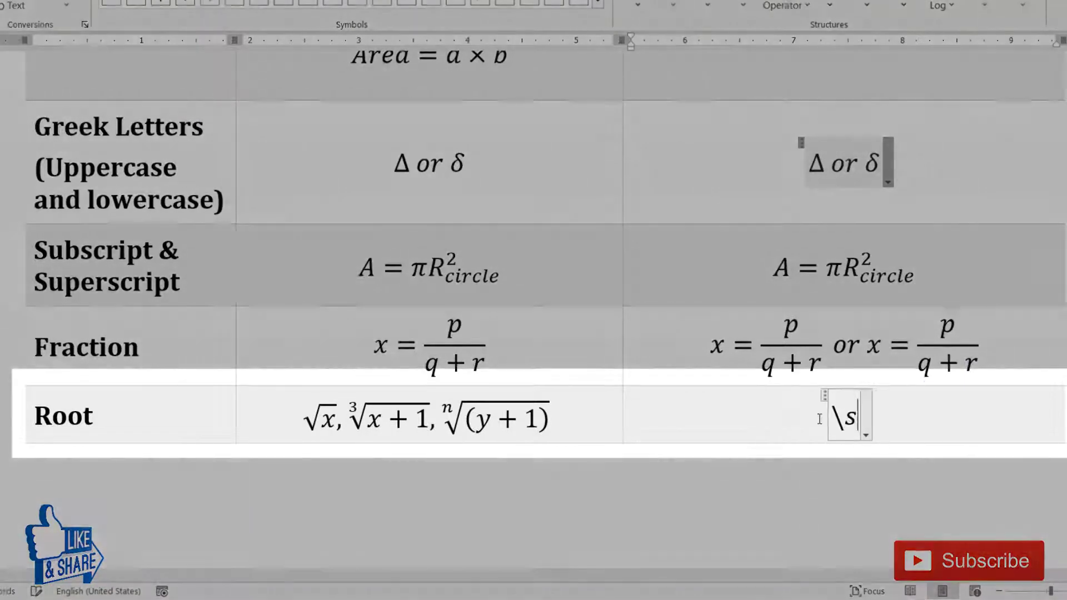
{"action": "type", "text": "t"}
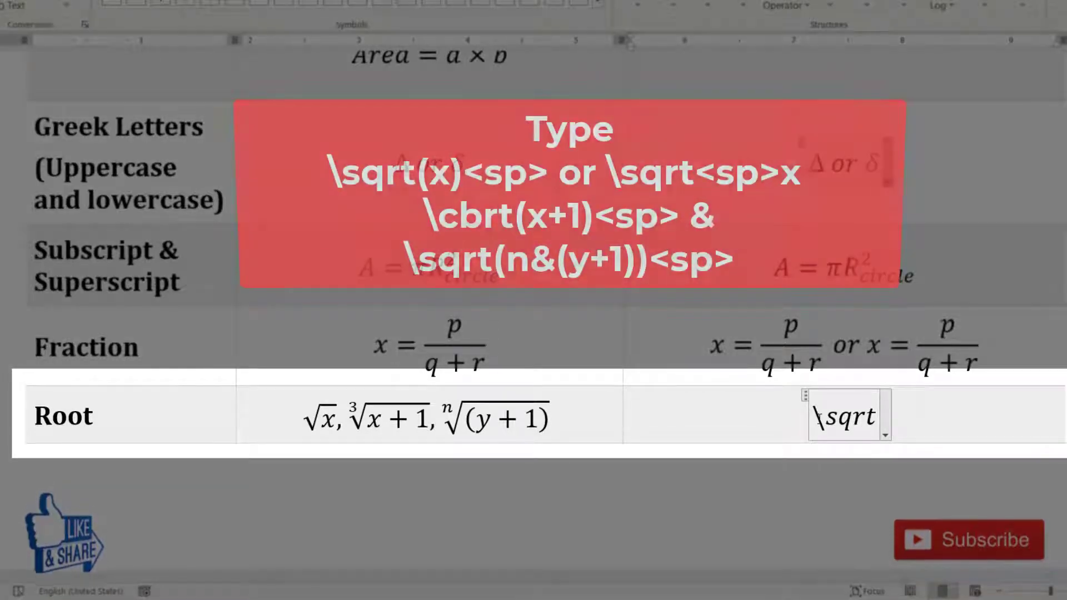
{"action": "type", "text": "("}
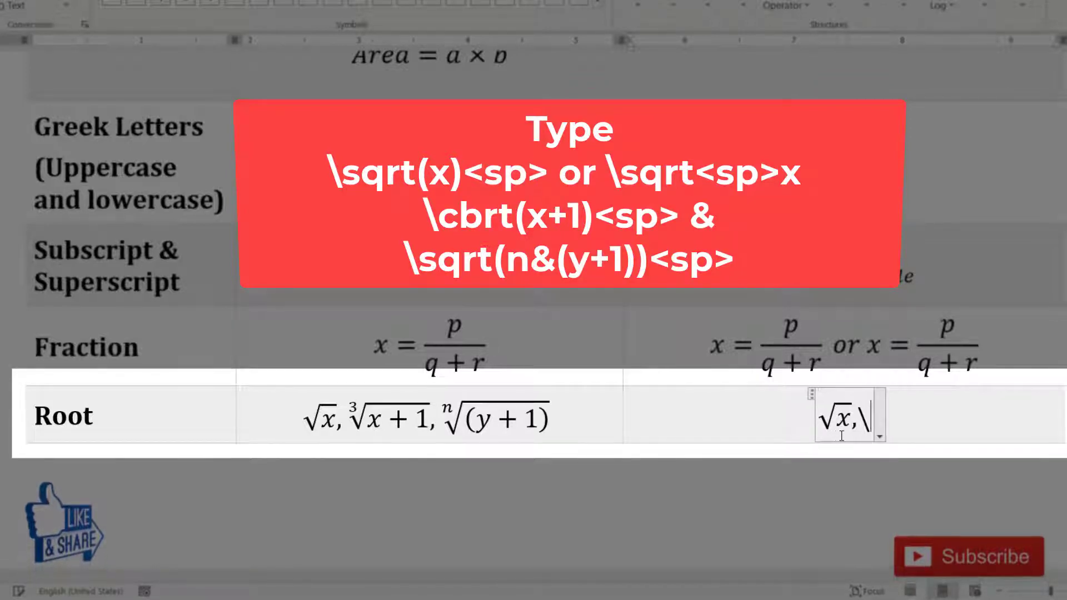
{"action": "type", "text": "cb"}
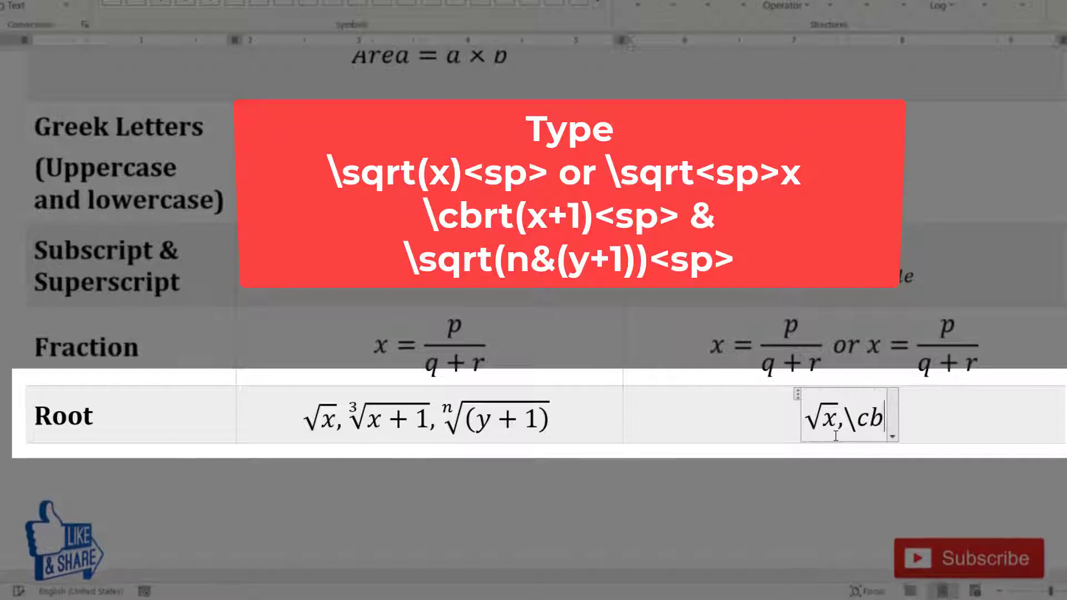
{"action": "type", "text": "rt"}
{"action": "type", "text": "("}
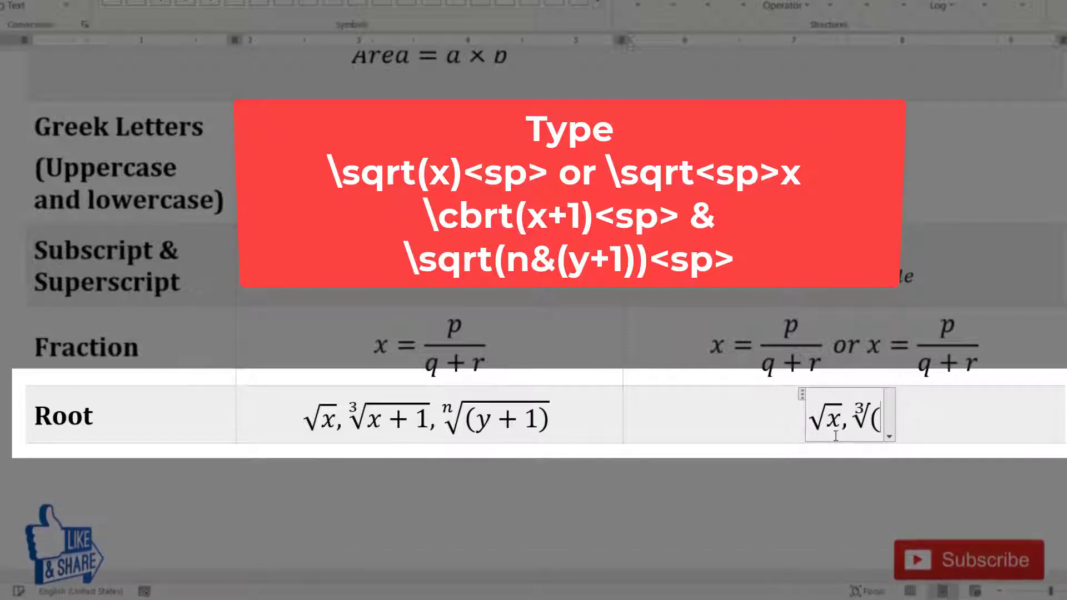
{"action": "type", "text": "x+1)"}
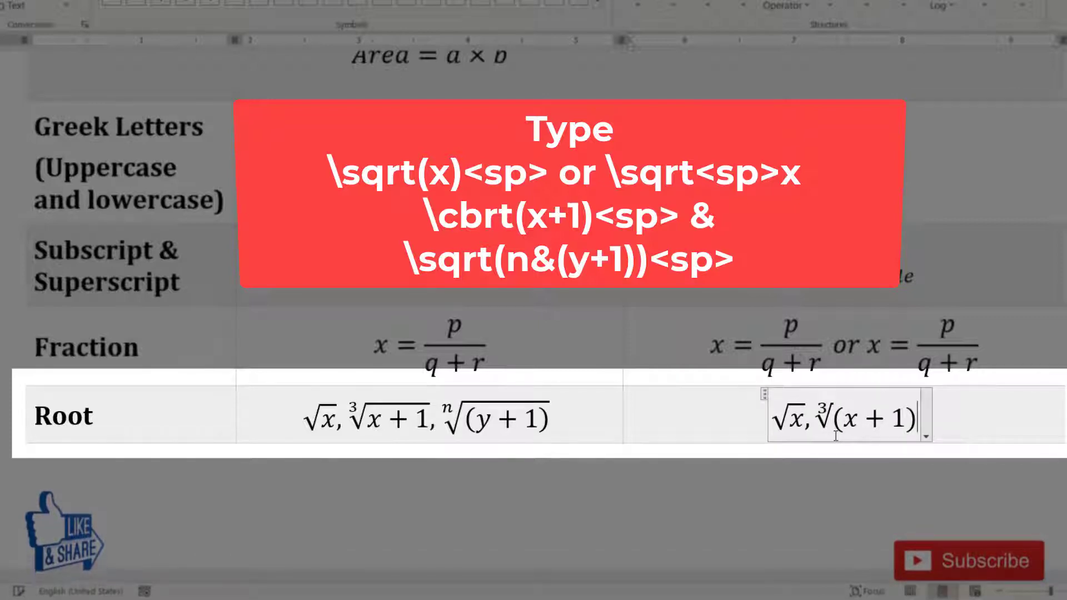
{"action": "type", "text": " ,\\s"}
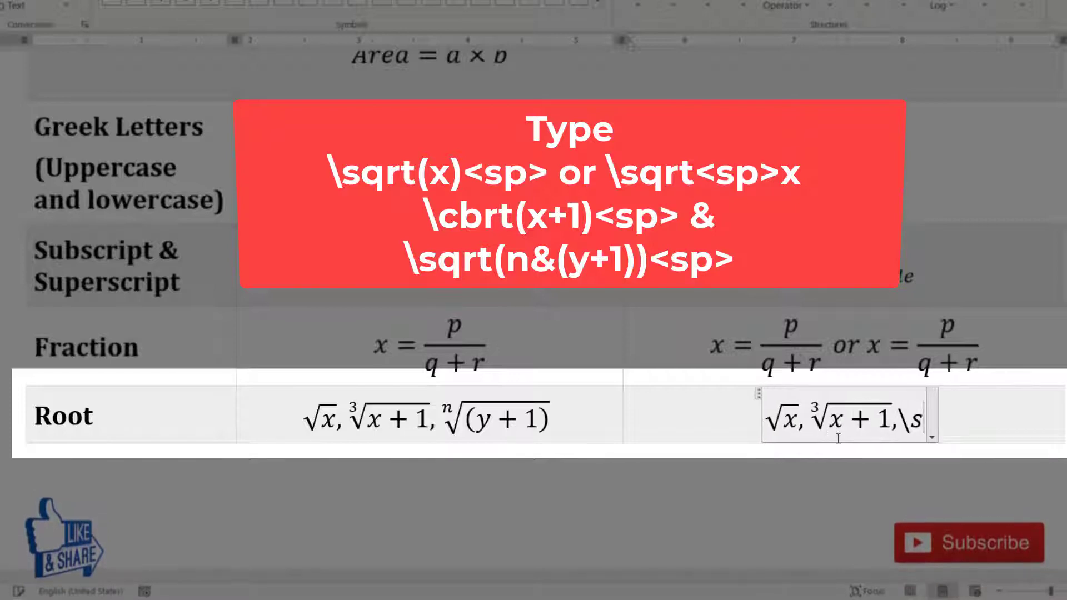
{"action": "type", "text": "qrt"}
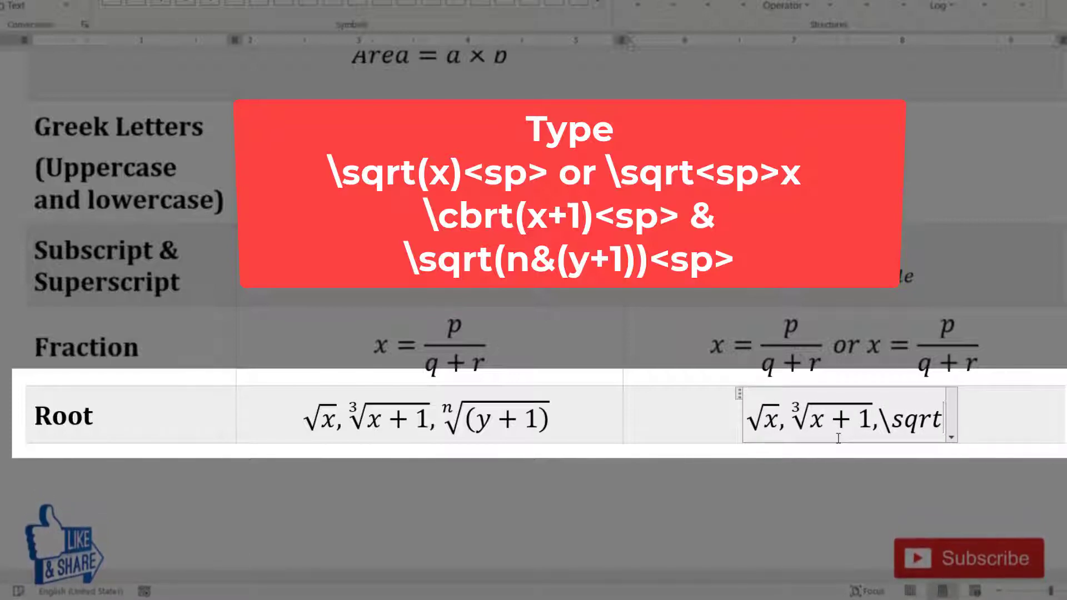
{"action": "type", "text": "(n"}
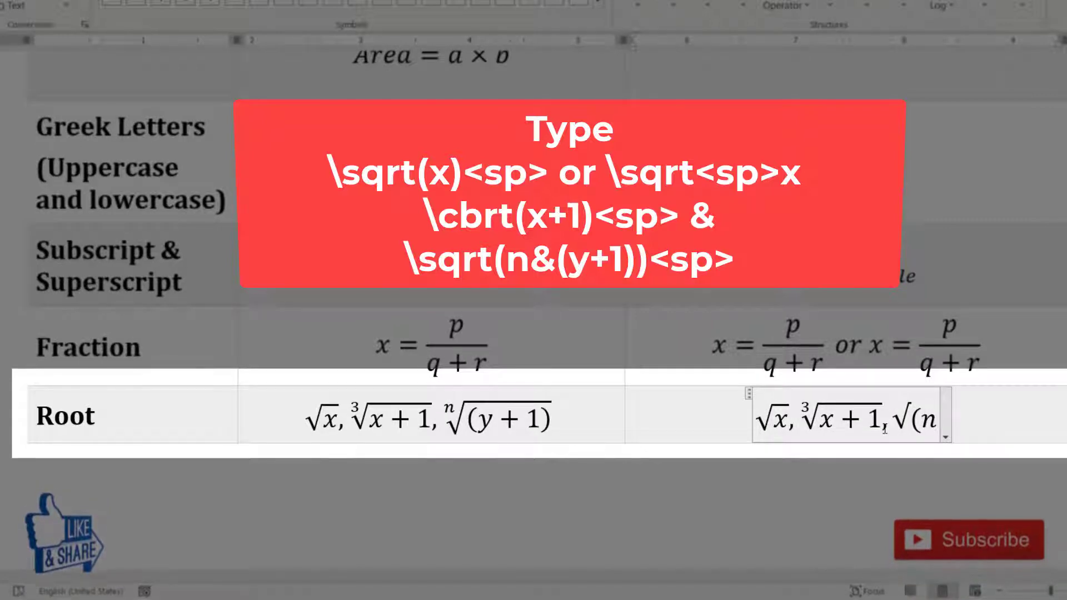
{"action": "type", "text": "&"}
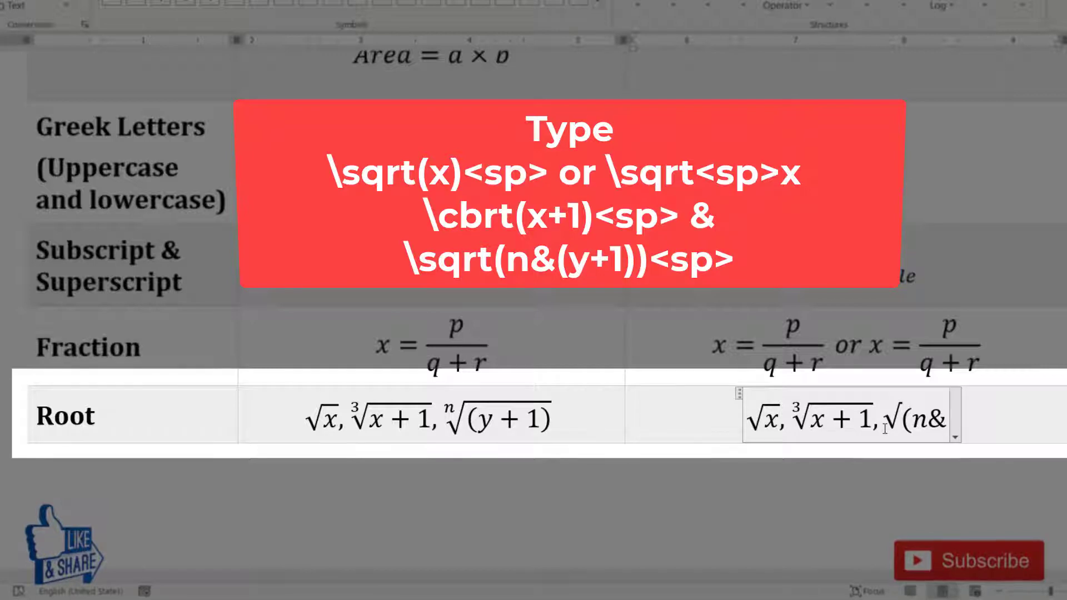
{"action": "type", "text": "(y"}
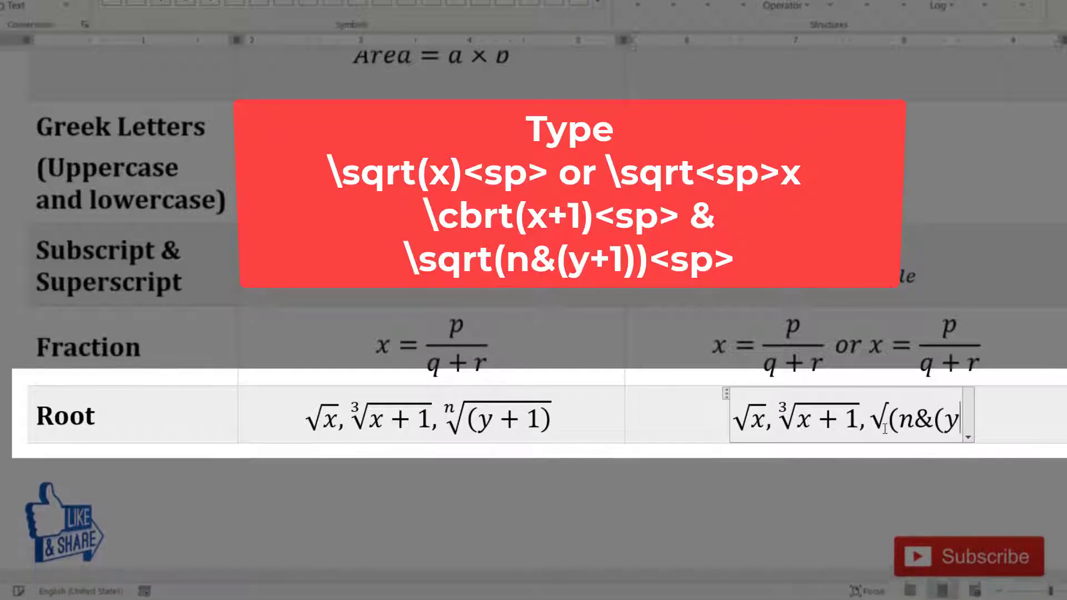
{"action": "type", "text": "+1)"}
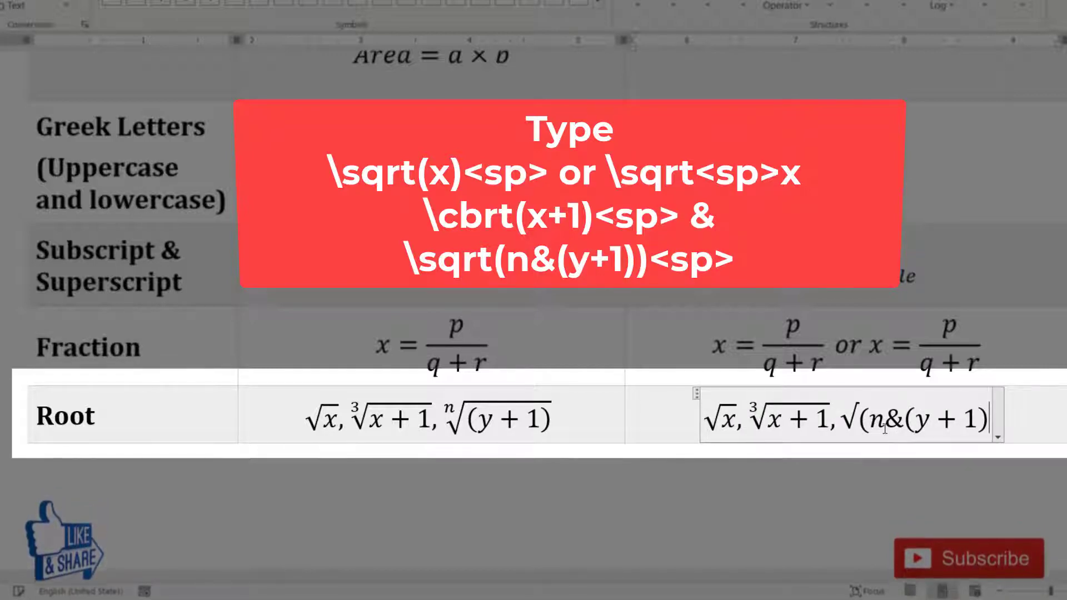
{"action": "type", "text": ")"}
{"action": "key", "text": "space"}
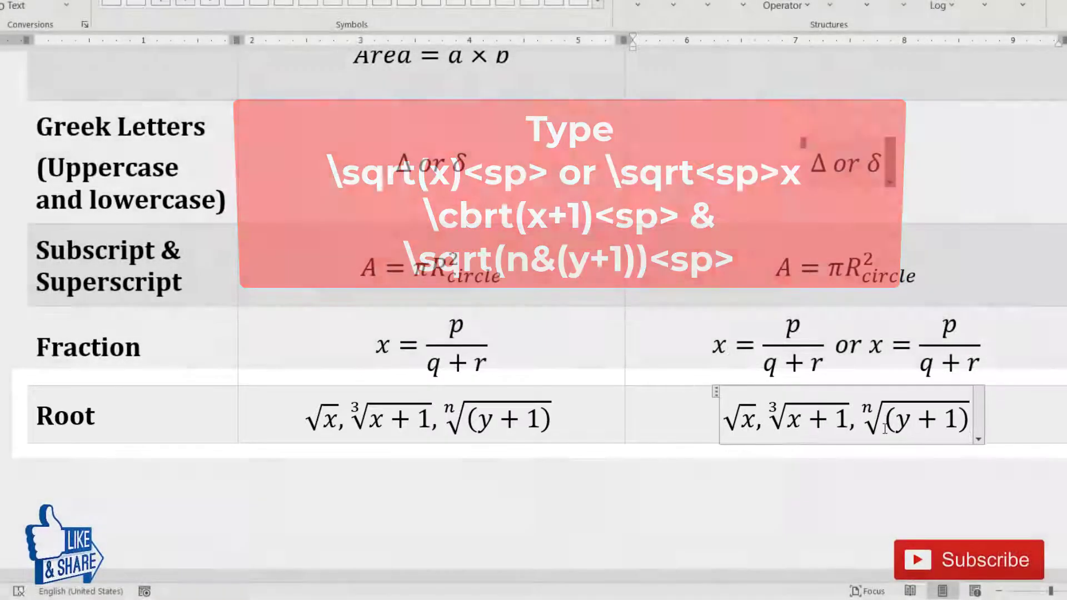
- Enter the integral of f(x)dx from x = 0 to 1 in the Integration Example cell
{"action": "scroll", "coordinate": [885, 429], "scroll_direction": "down", "scroll_amount": 3}
{"action": "scroll", "coordinate": [850, 406], "scroll_direction": "down", "scroll_amount": 3}
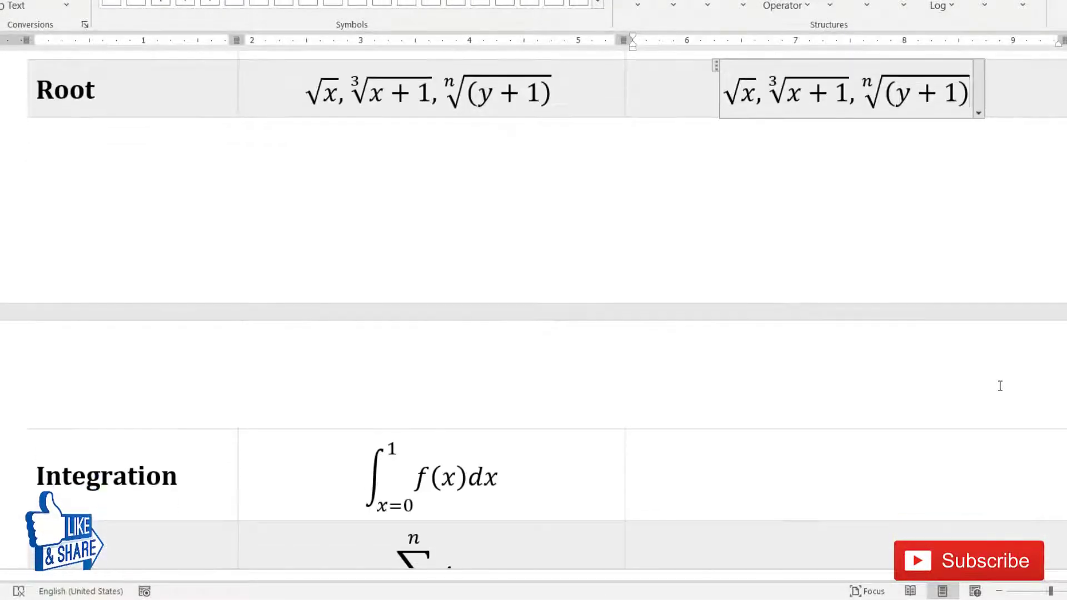
{"action": "scroll", "coordinate": [811, 379], "scroll_direction": "down", "scroll_amount": 3}
{"action": "left_click", "coordinate": [805, 313]}
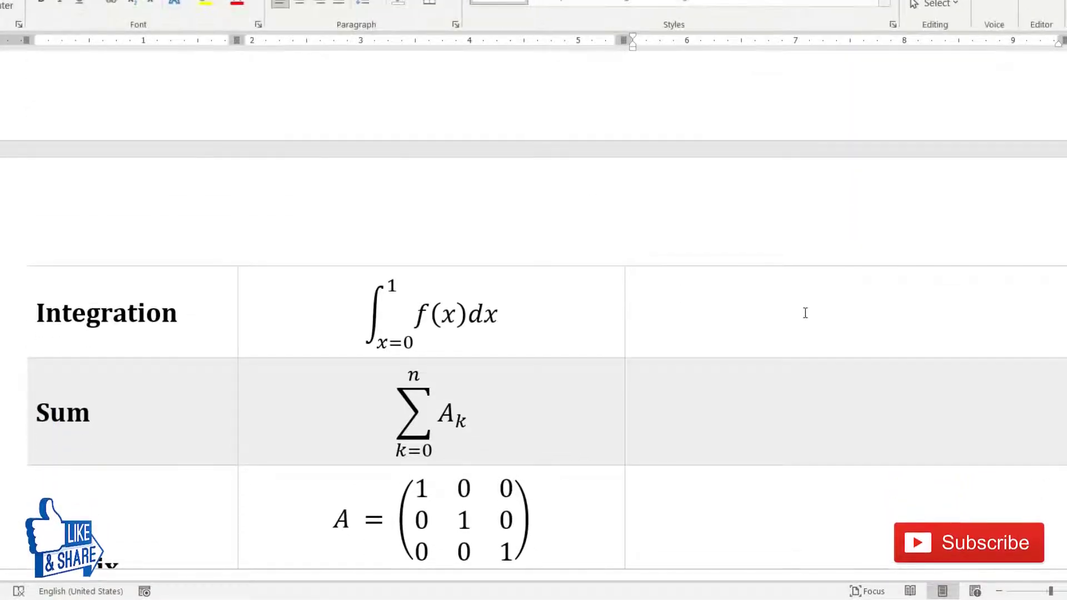
{"action": "key", "text": "alt+equal"}
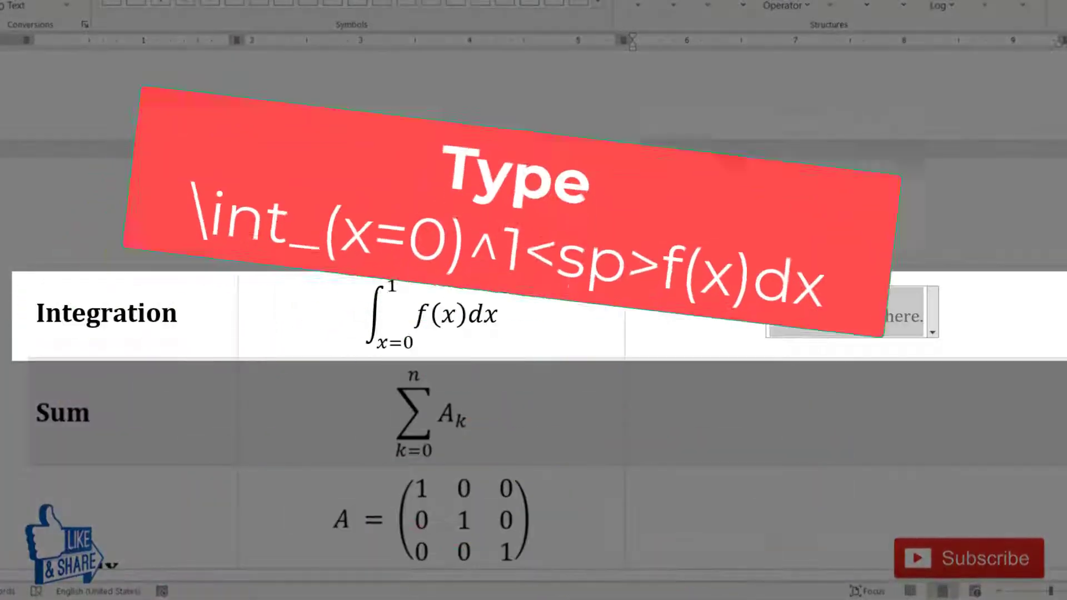
{"action": "type", "text": "\\int"}
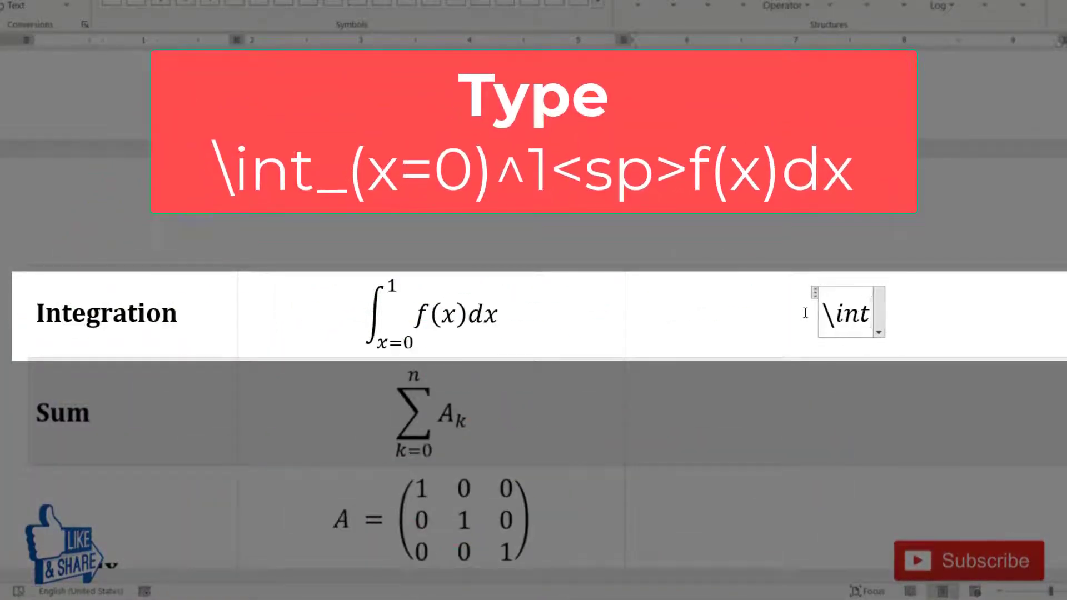
{"action": "type", "text": "∫ _(x"}
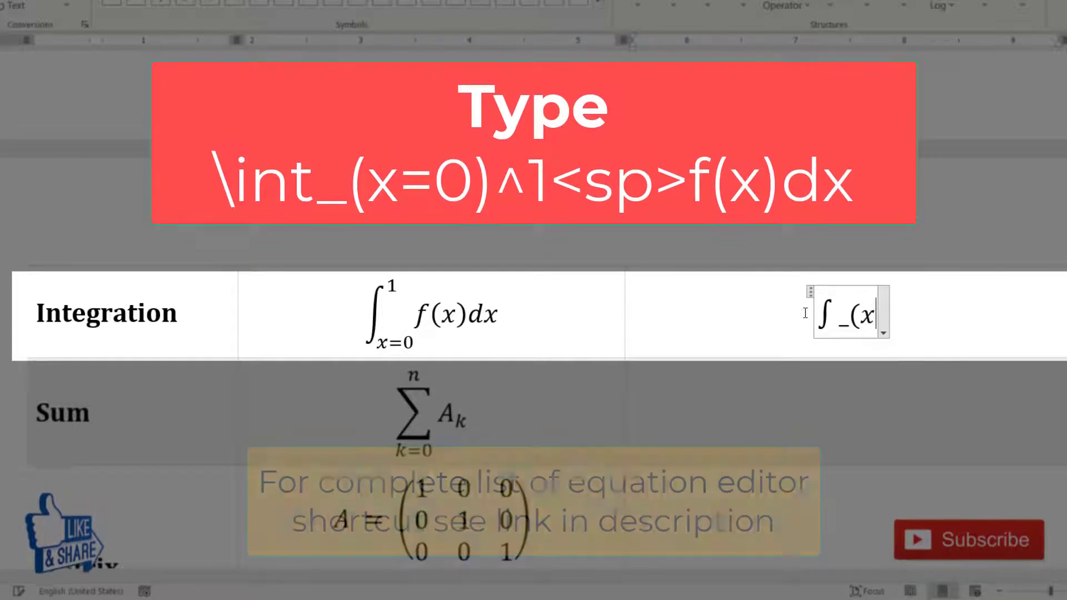
{"action": "type", "text": "=0"}
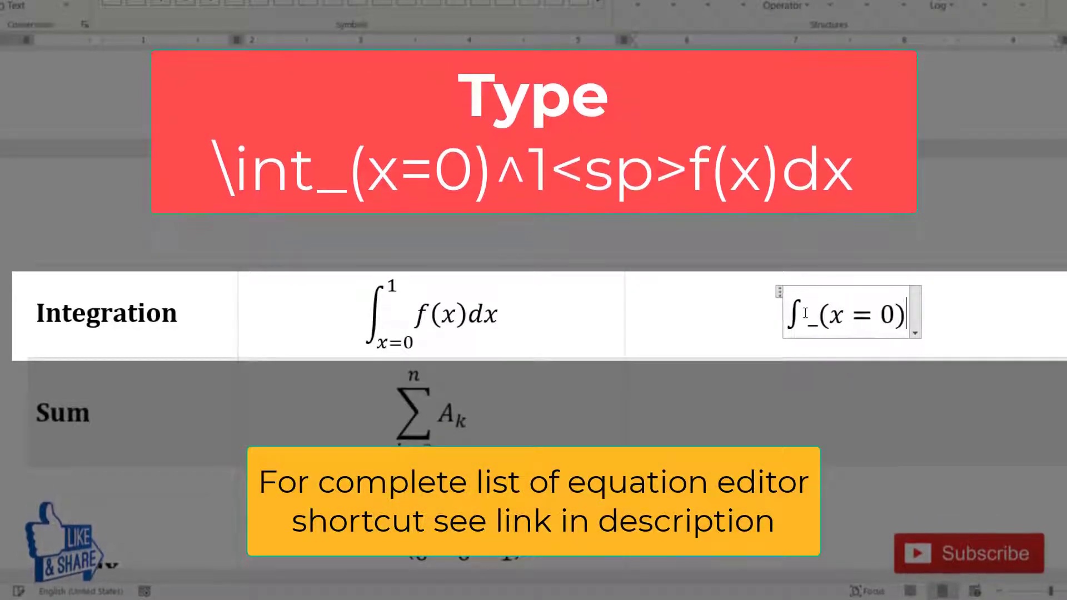
{"action": "type", "text": "^1"}
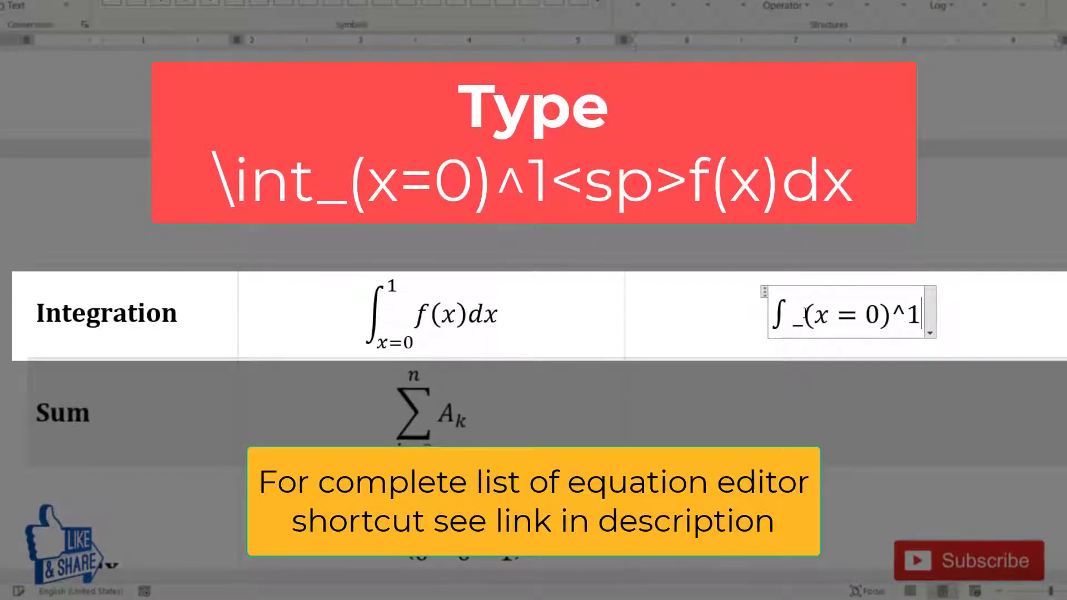
{"action": "key", "text": "space"}
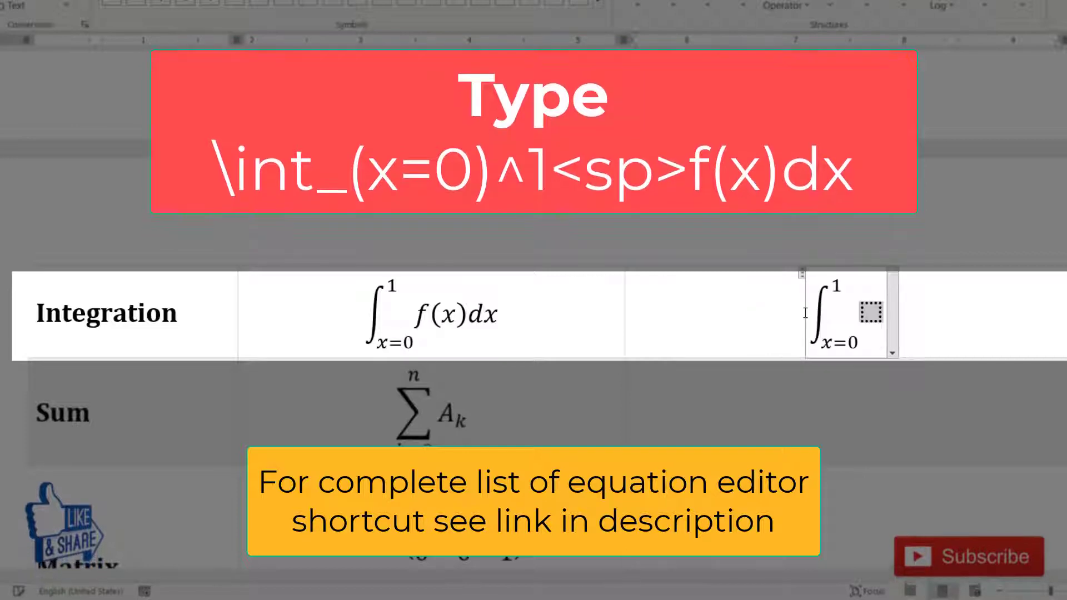
{"action": "type", "text": "f(x"}
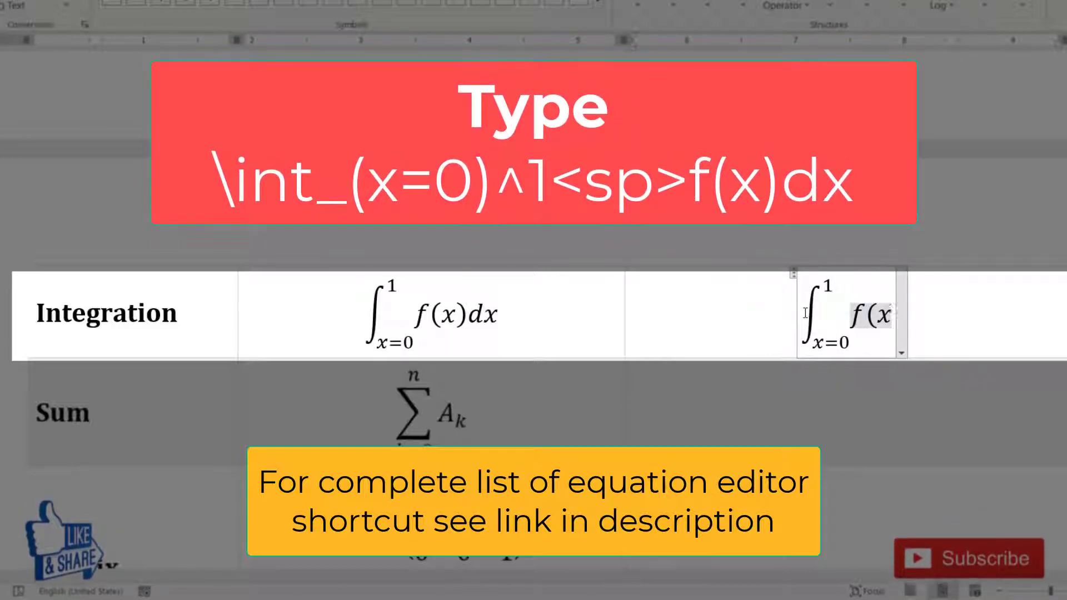
{"action": "type", "text": ")"}
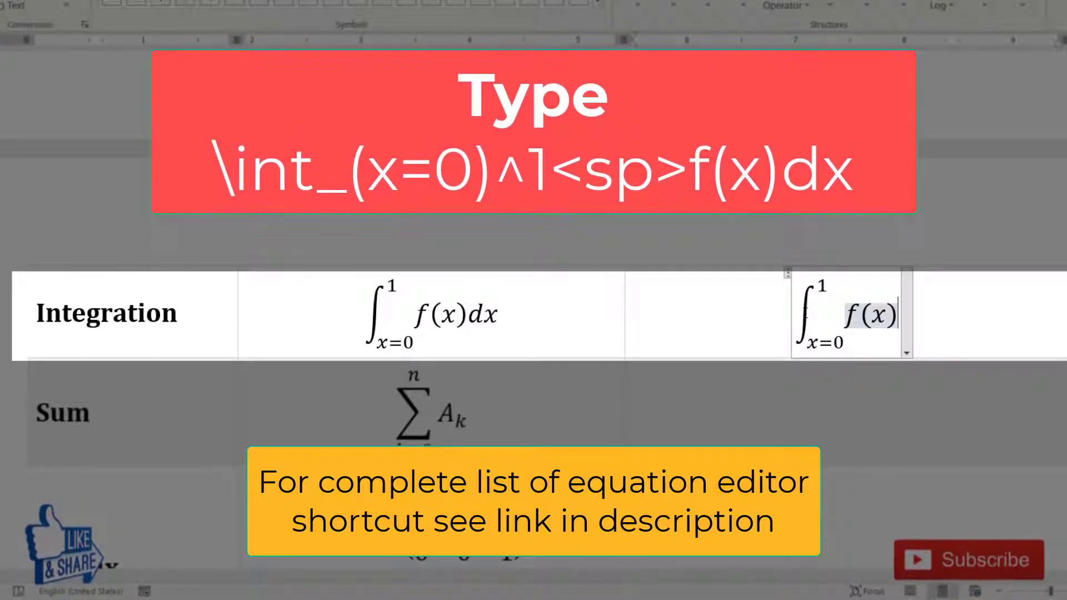
{"action": "type", "text": "dx"}
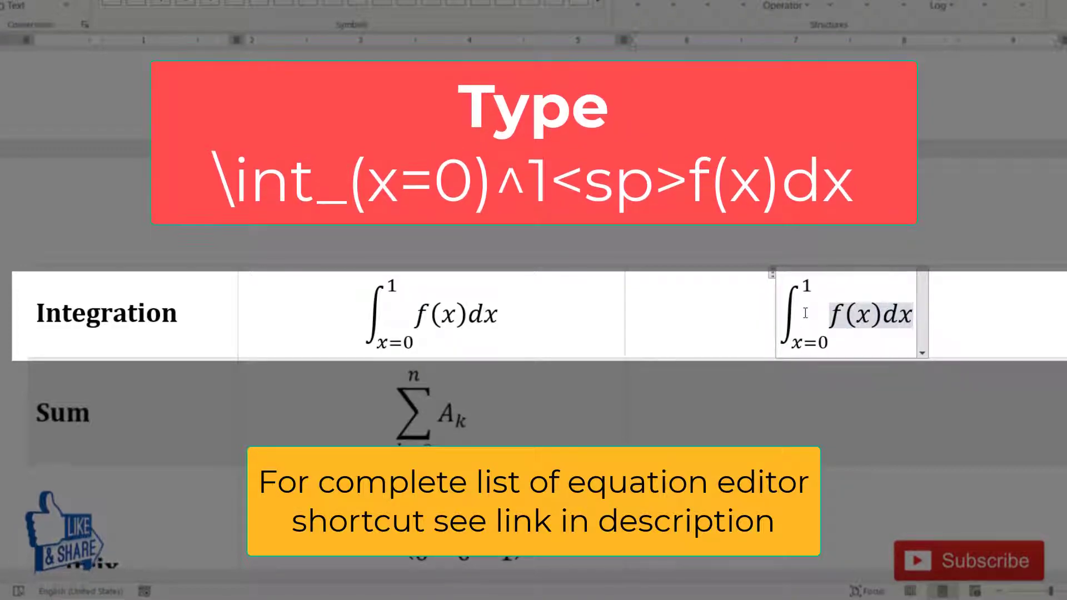
{"action": "left_click", "coordinate": [814, 424]}
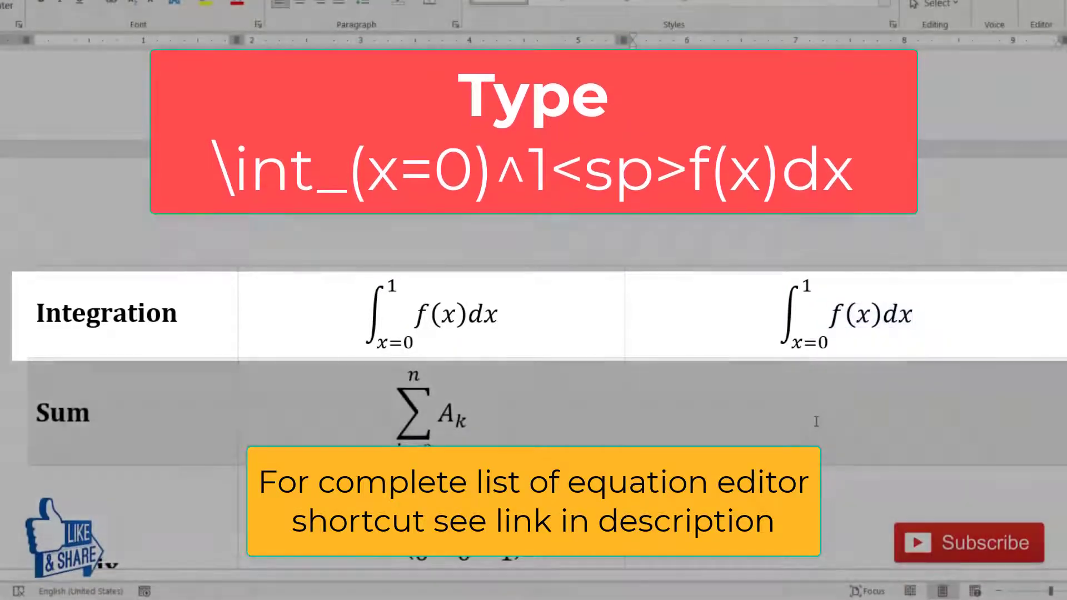
- Enter the sum of A_k from k = 0 to n using \sum_(k=0)^n
{"action": "key", "text": "alt+equal"}
{"action": "type", "text": "\\"}
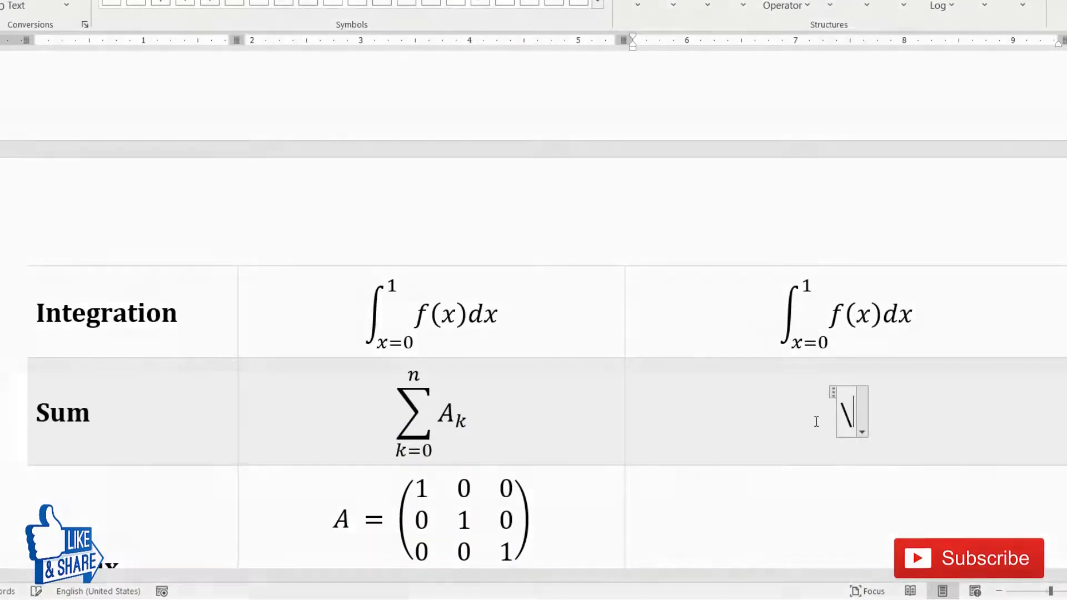
{"action": "type", "text": "sum_"}
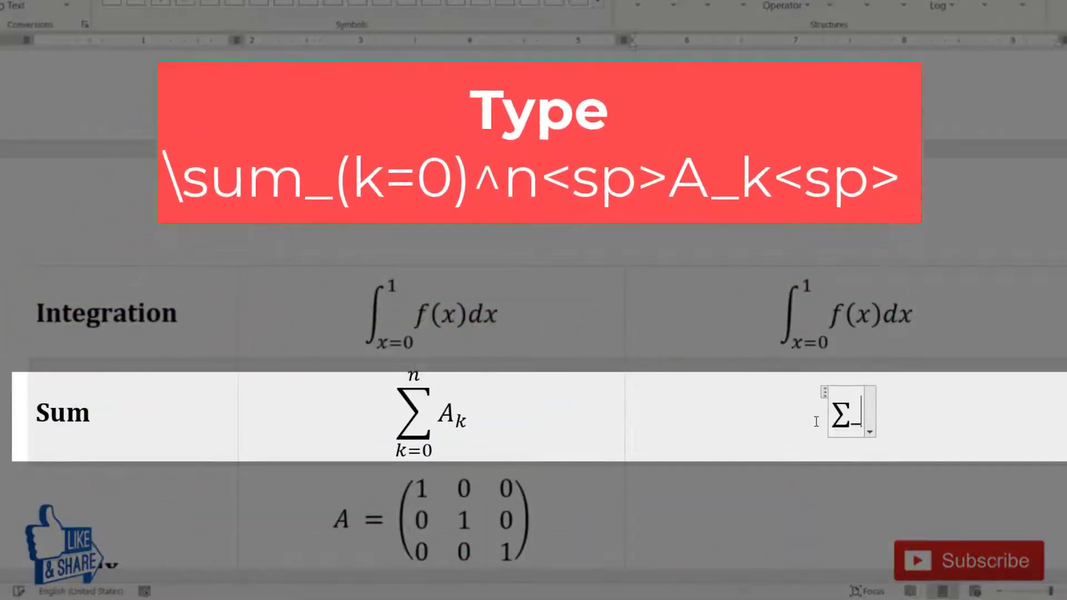
{"action": "type", "text": "(k="}
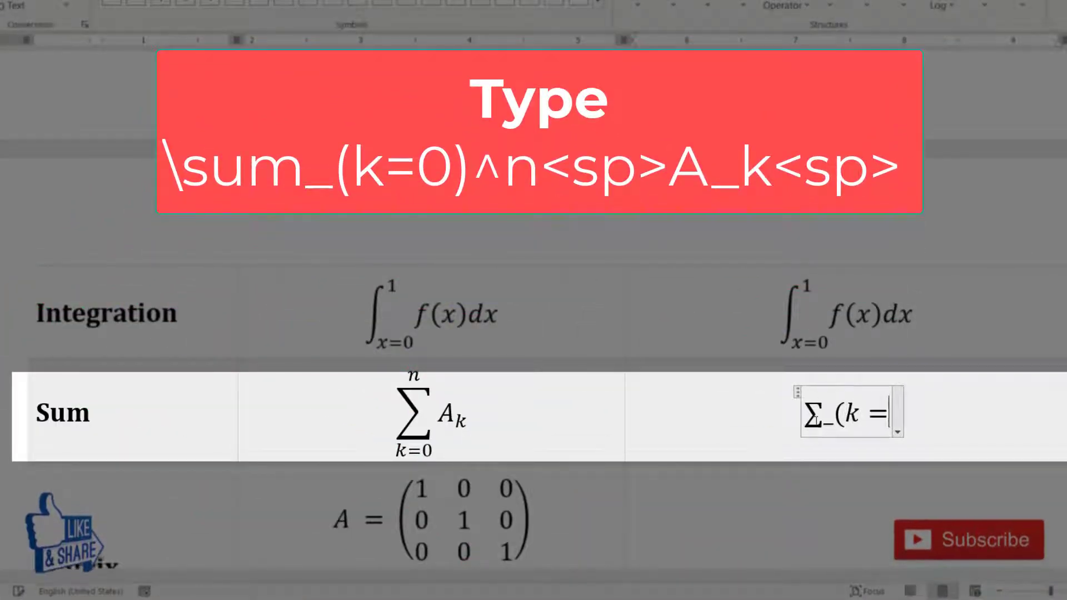
{"action": "type", "text": "0)"}
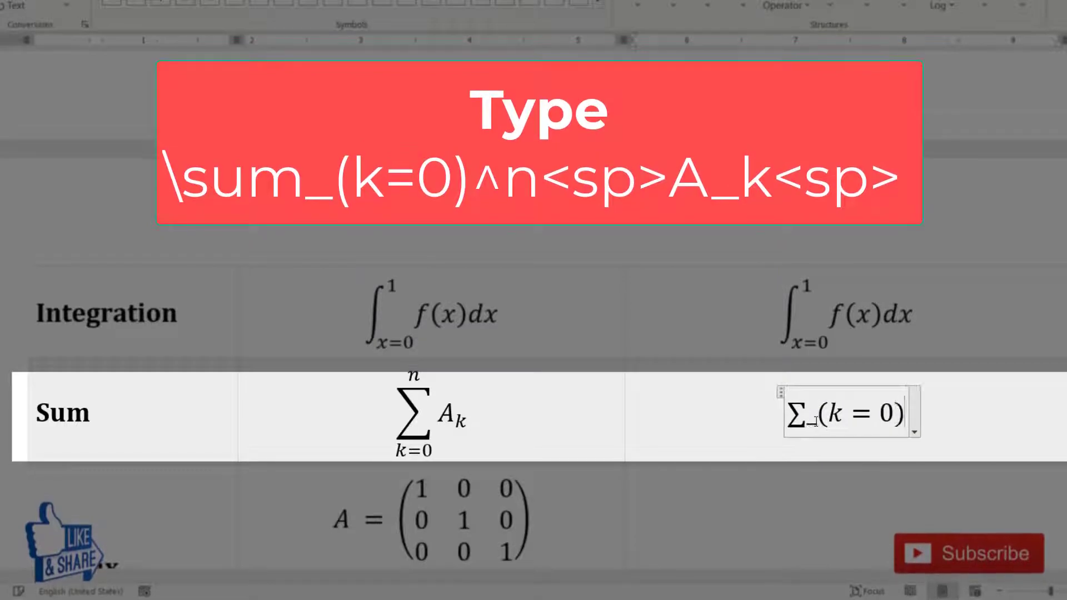
{"action": "type", "text": "^"}
{"action": "type", "text": "n"}
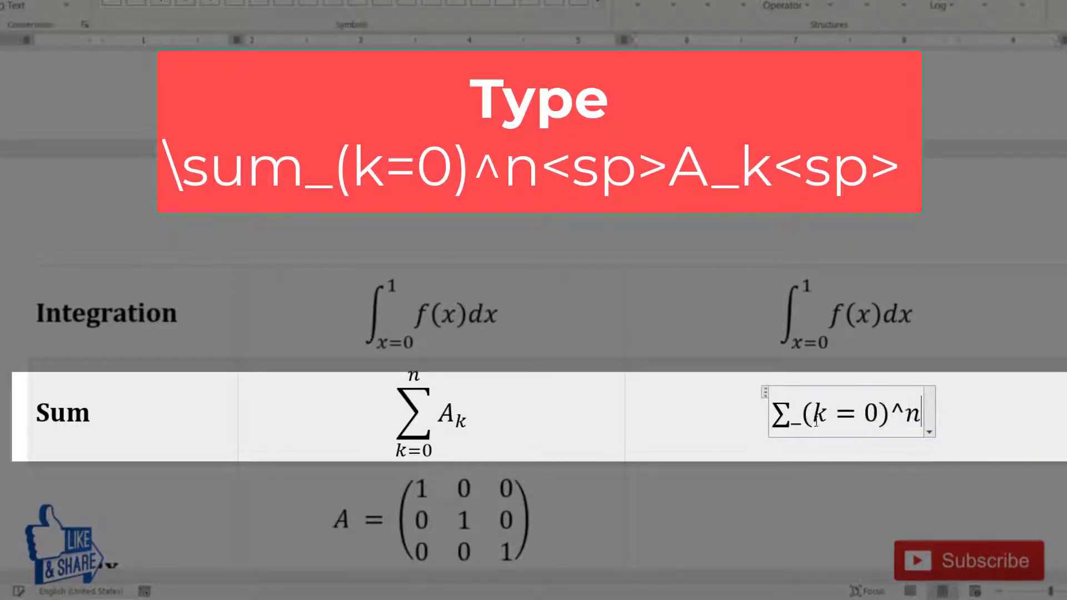
{"action": "key", "text": "space"}
{"action": "type", "text": "A_"}
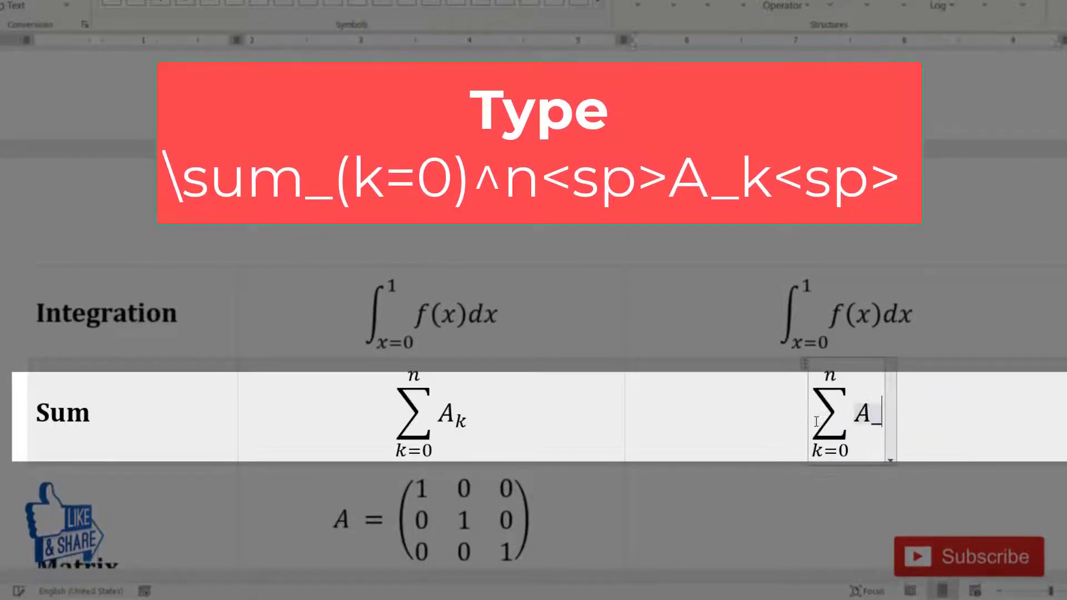
{"action": "type", "text": "k"}
{"action": "key", "text": "space"}
{"action": "key", "text": "Down"}
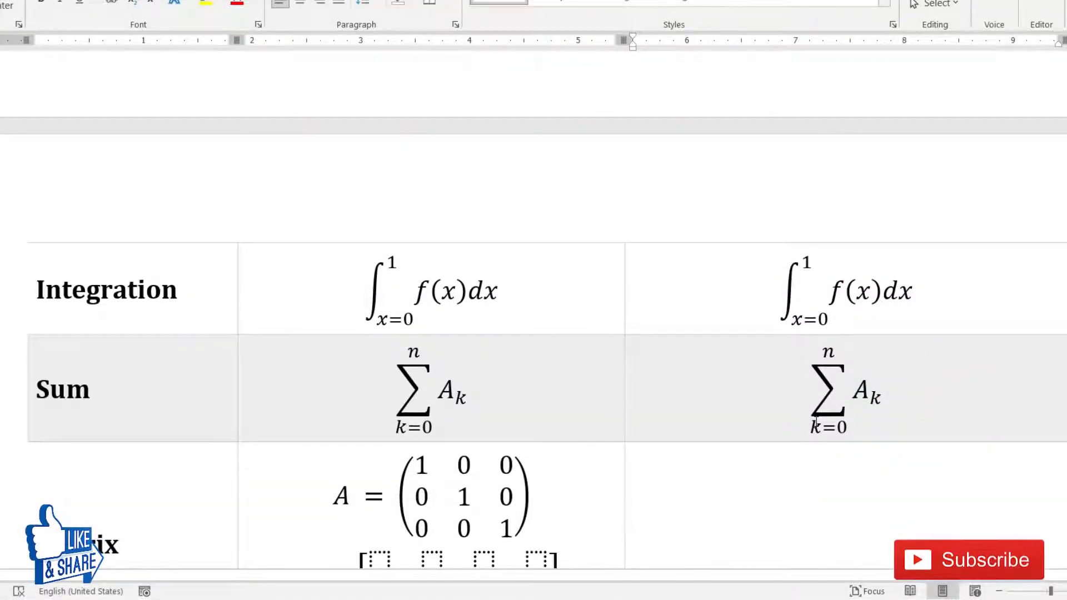
- Insert a 3×3 identity matrix via \identitymatrix in the Matrix cell, then start a new equation below
{"action": "scroll", "coordinate": [674, 405], "scroll_direction": "down", "scroll_amount": 3}
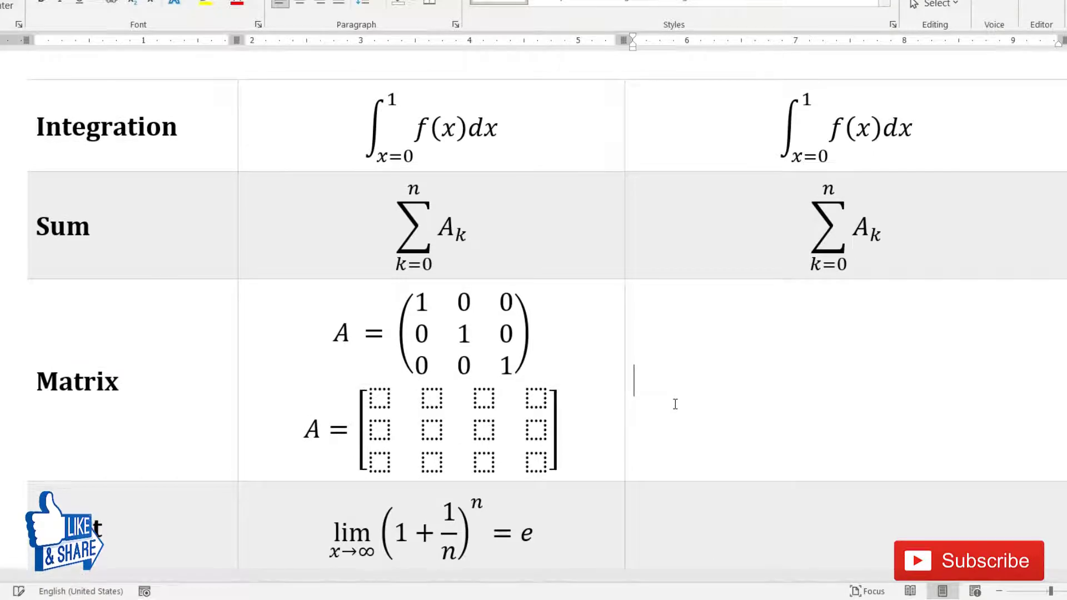
{"action": "key", "text": "alt+equal"}
{"action": "type", "text": "\\id"}
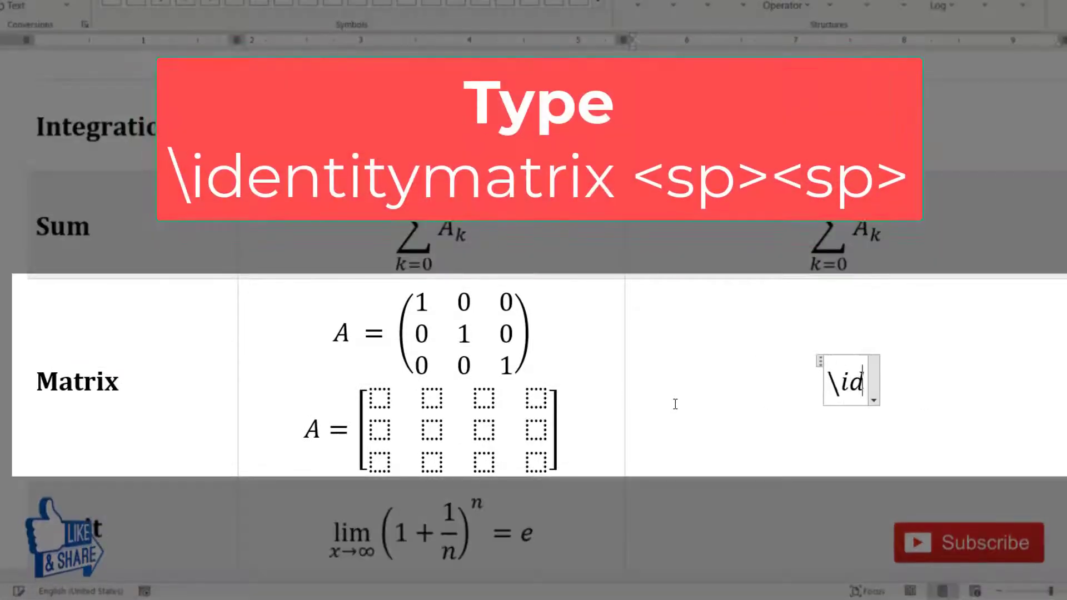
{"action": "type", "text": "entitymatri"}
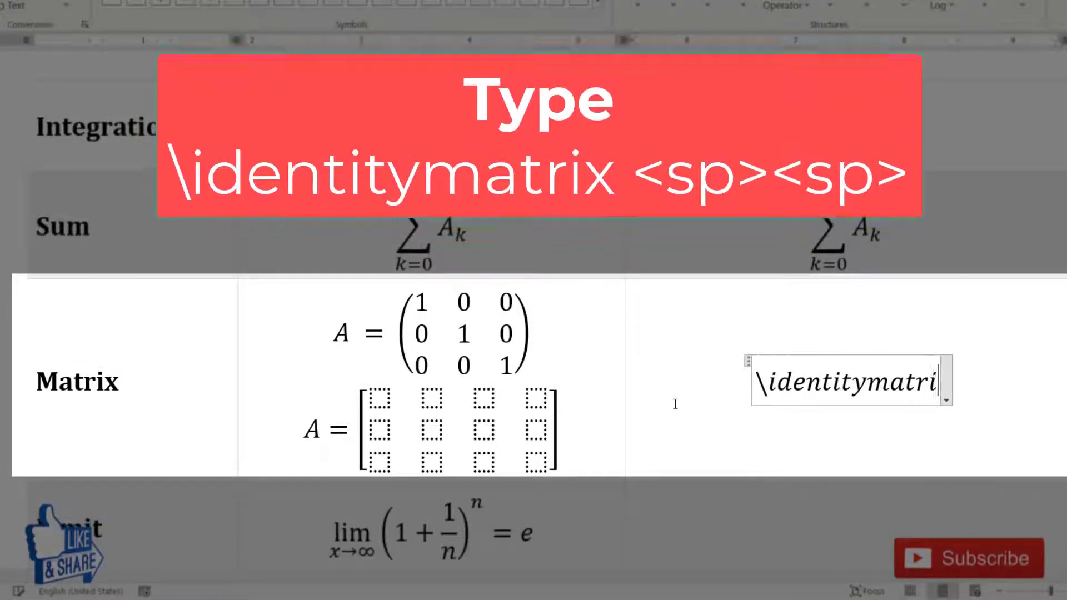
{"action": "type", "text": "x"}
{"action": "key", "text": "space"}
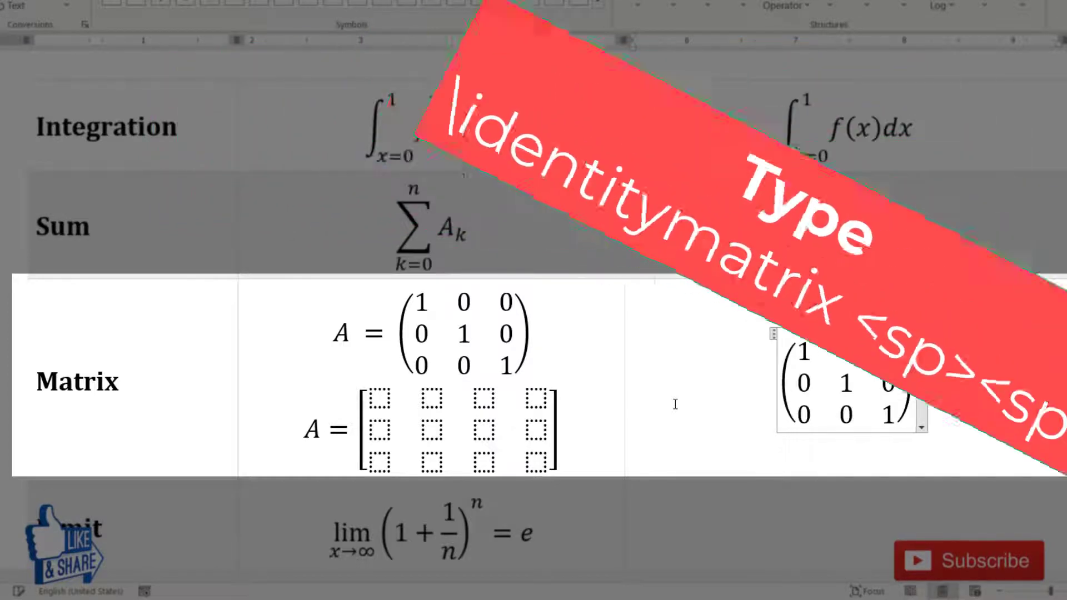
{"action": "key", "text": "Return"}
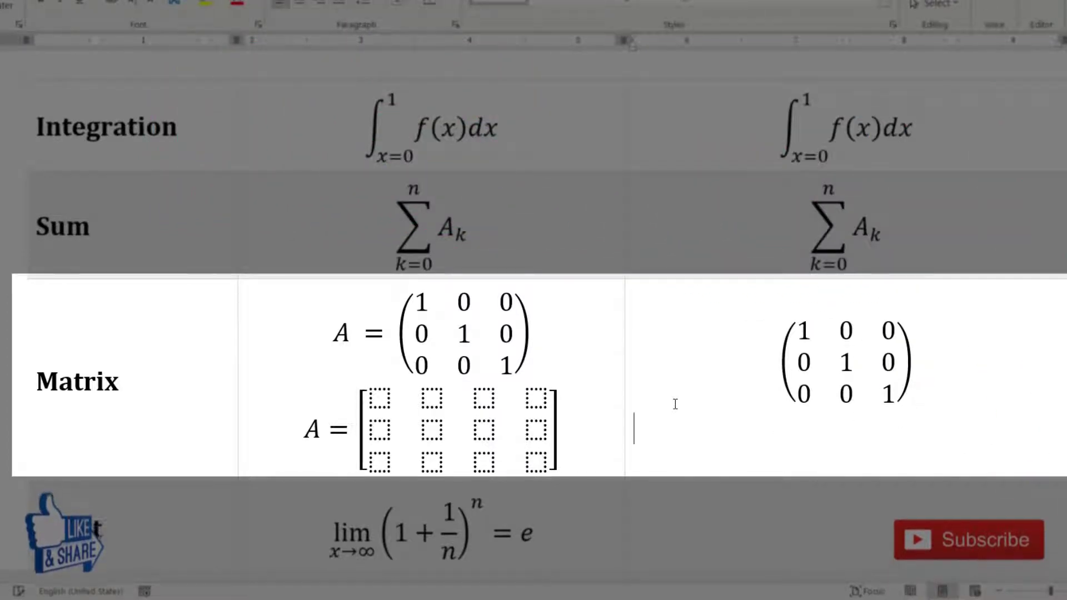
{"action": "key", "text": "alt+equal"}
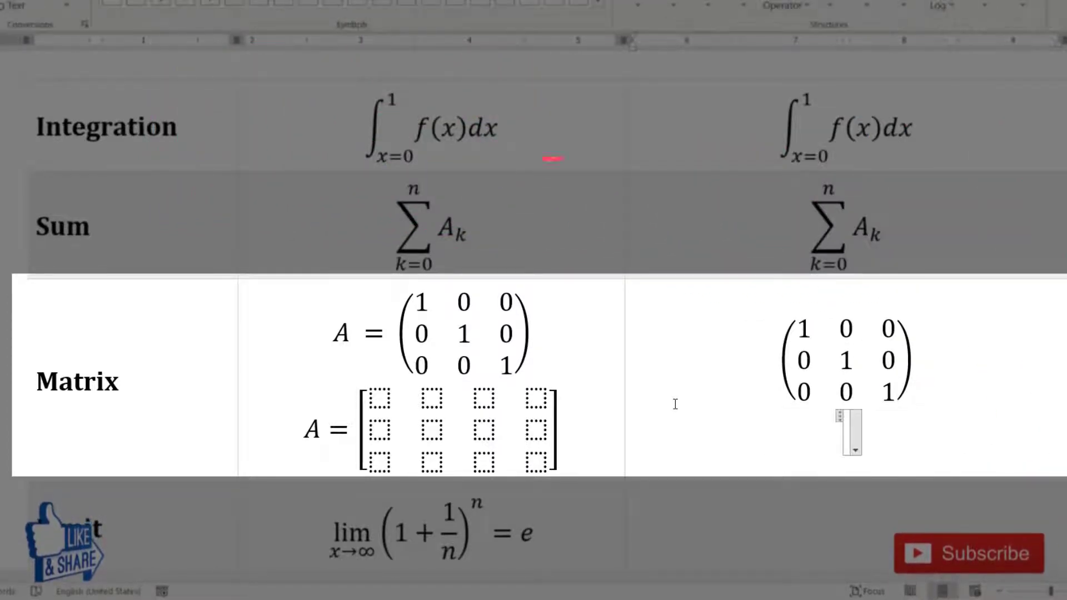
- Below the identity matrix, type A = [ followed by a 3×4 matrix of empty placeholders
{"action": "type", "text": "A ="}
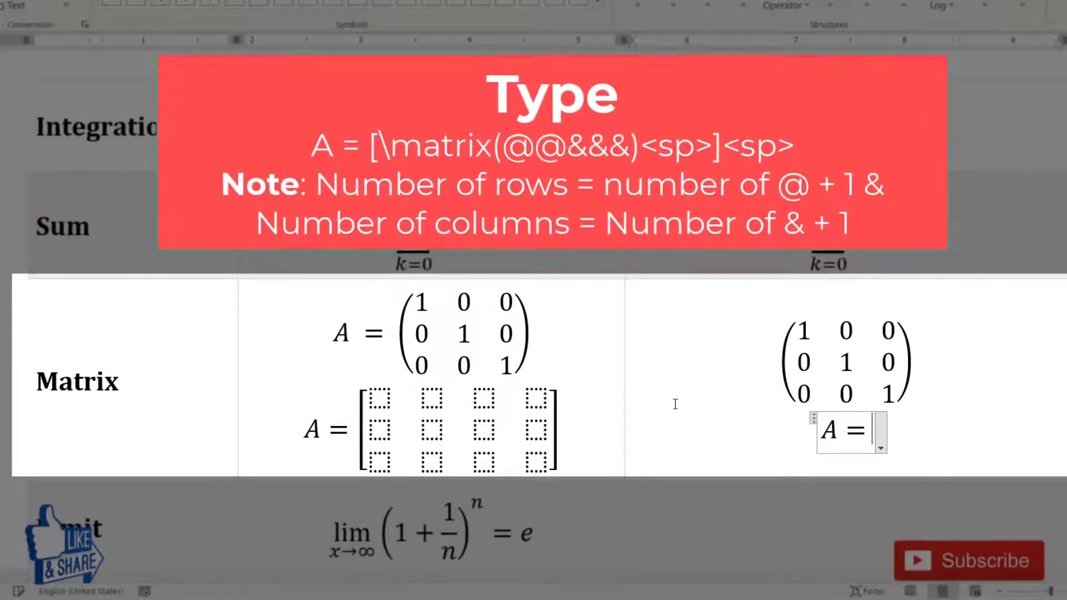
{"action": "type", "text": "["}
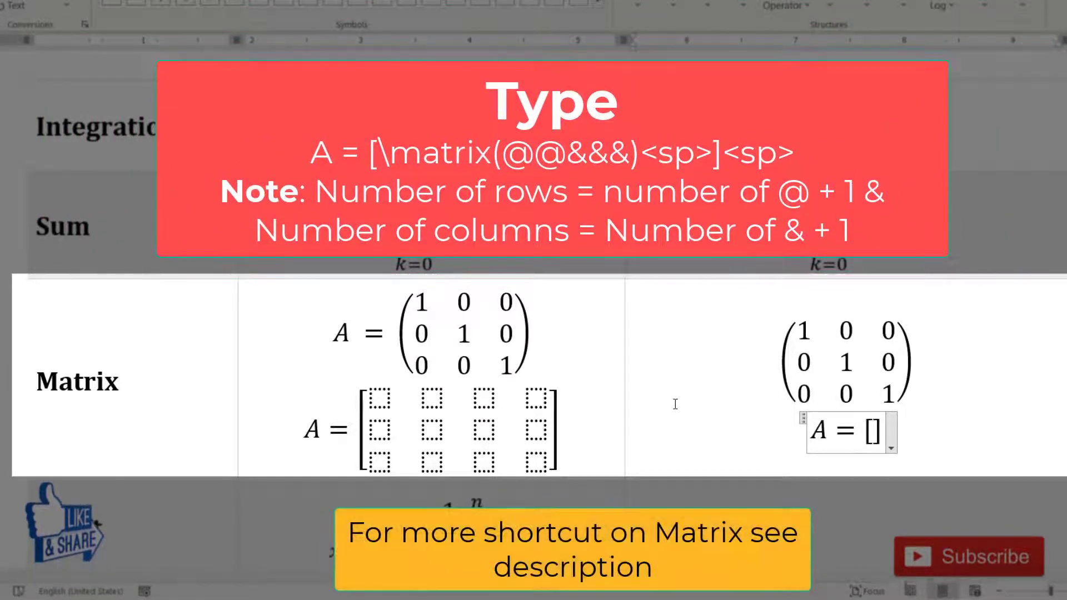
{"action": "type", "text": "\\matrix("}
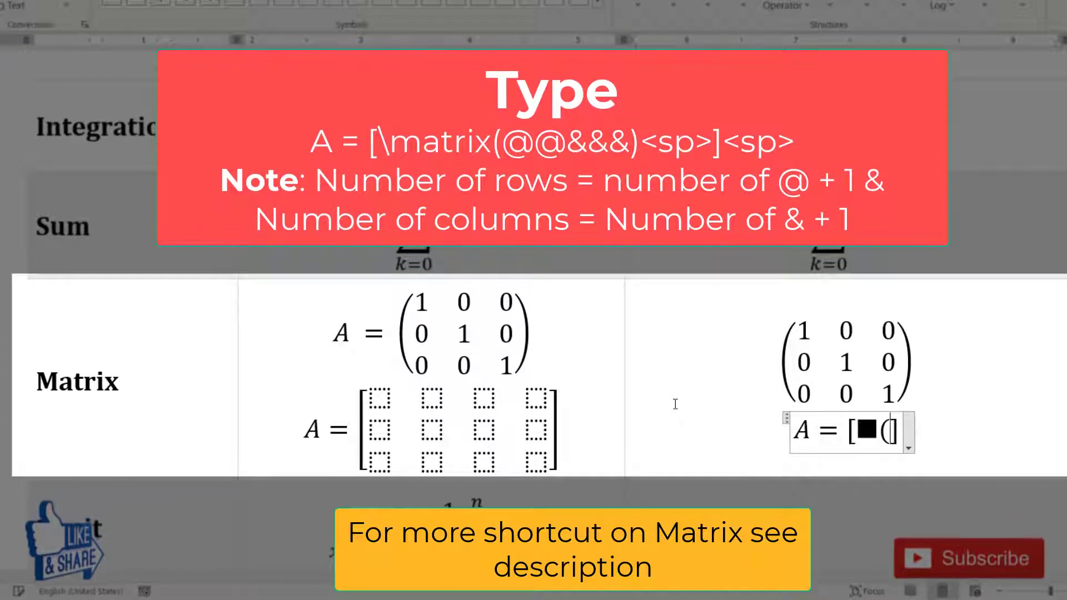
{"action": "type", "text": "@@&"}
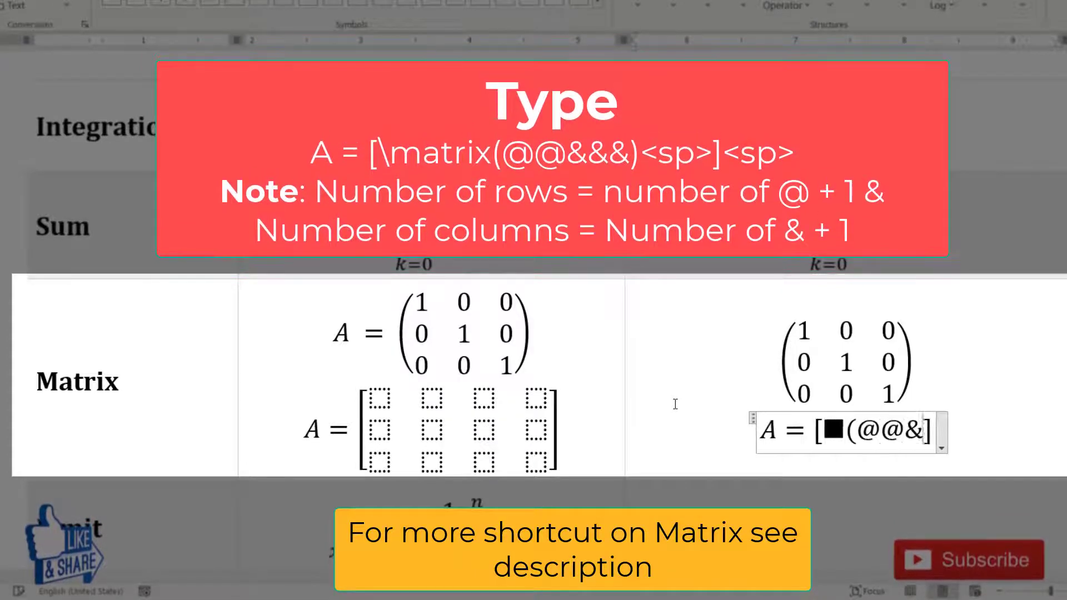
{"action": "type", "text": "&&)"}
{"action": "key", "text": "space"}
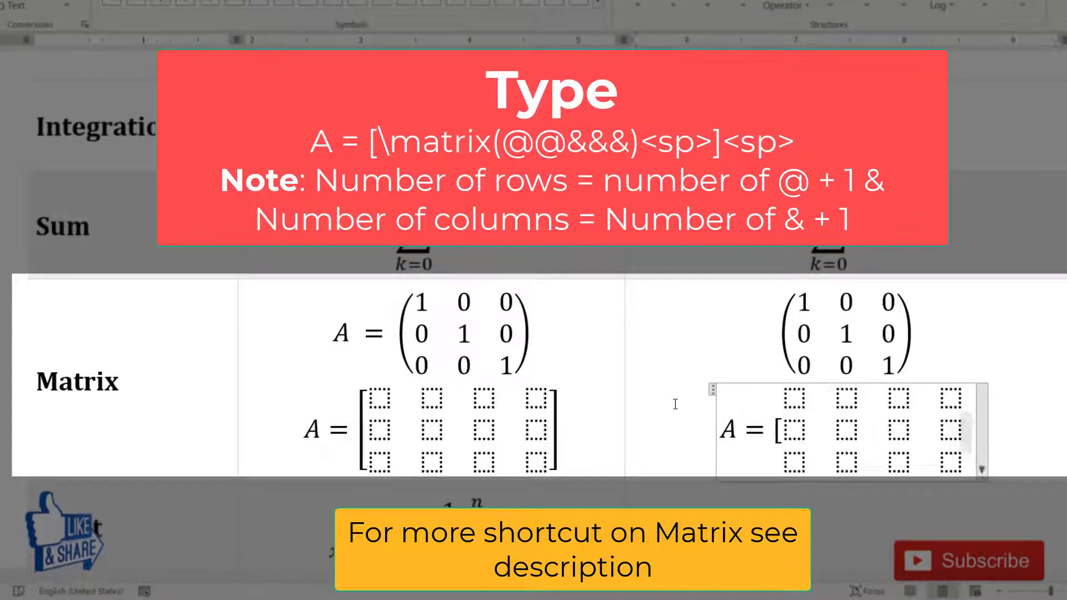
{"action": "key", "text": "space"}
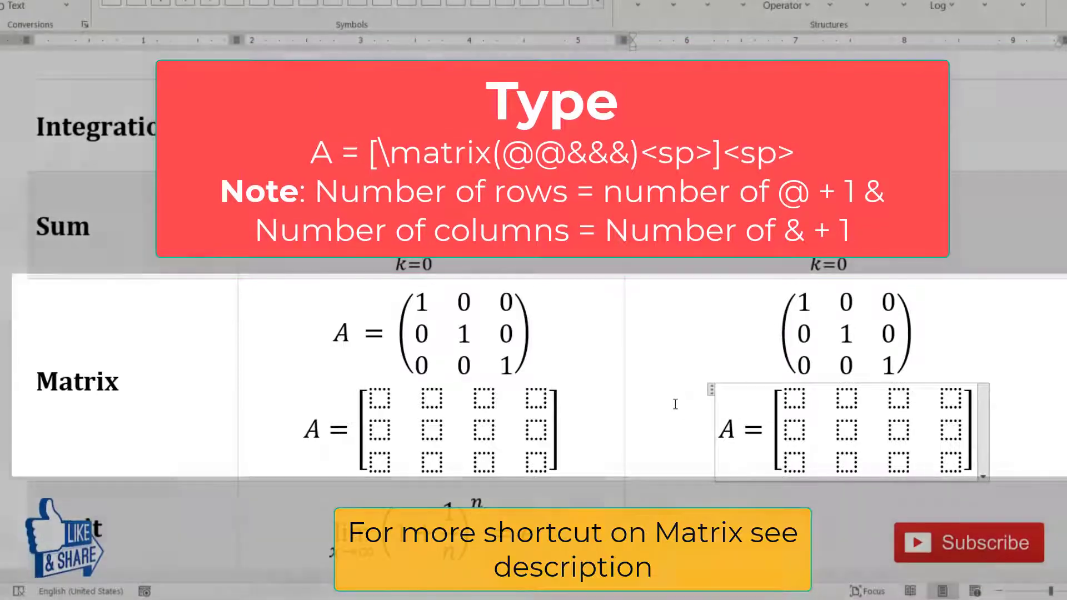
{"action": "scroll", "coordinate": [834, 500], "scroll_direction": "down", "scroll_amount": 3}
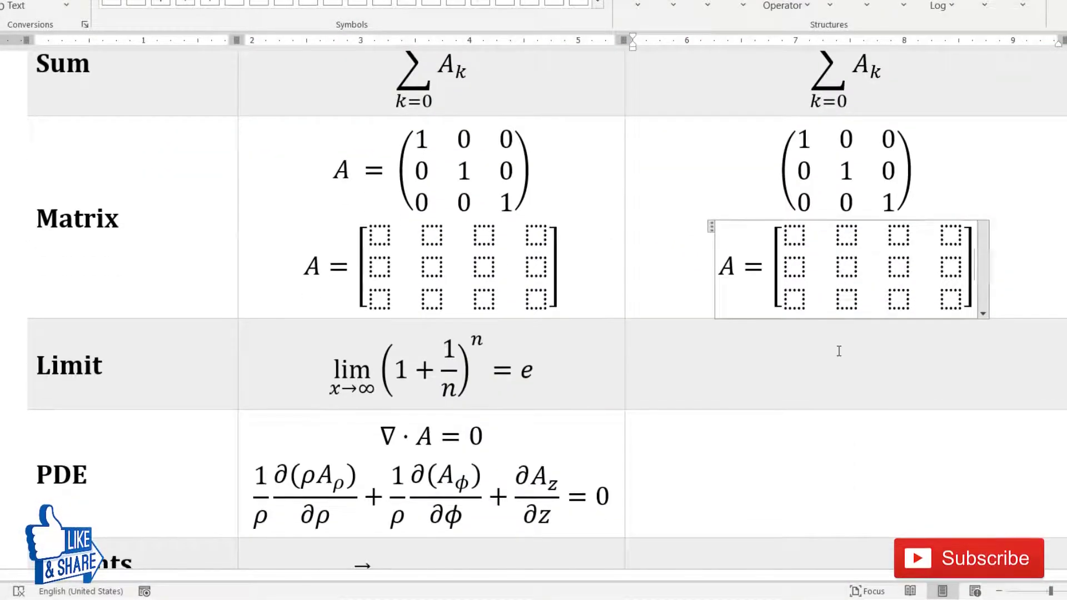
- Insert an equation in the Limit cell reading lim x=∞ (1 + 1/n)^n = e
{"action": "left_click", "coordinate": [849, 392]}
{"action": "key", "text": "alt+equal"}
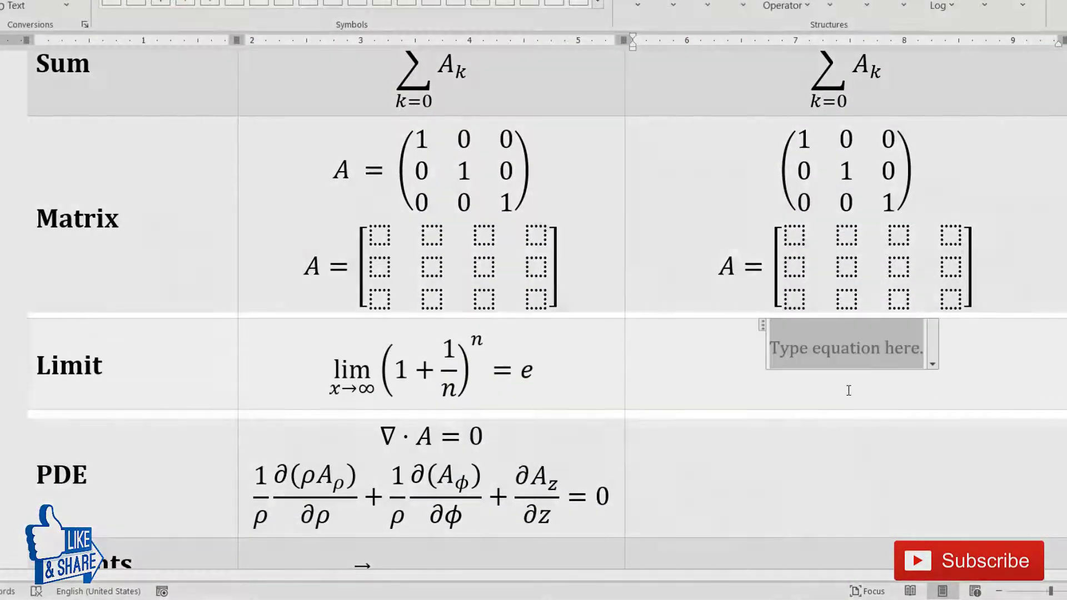
{"action": "type", "text": "lim"}
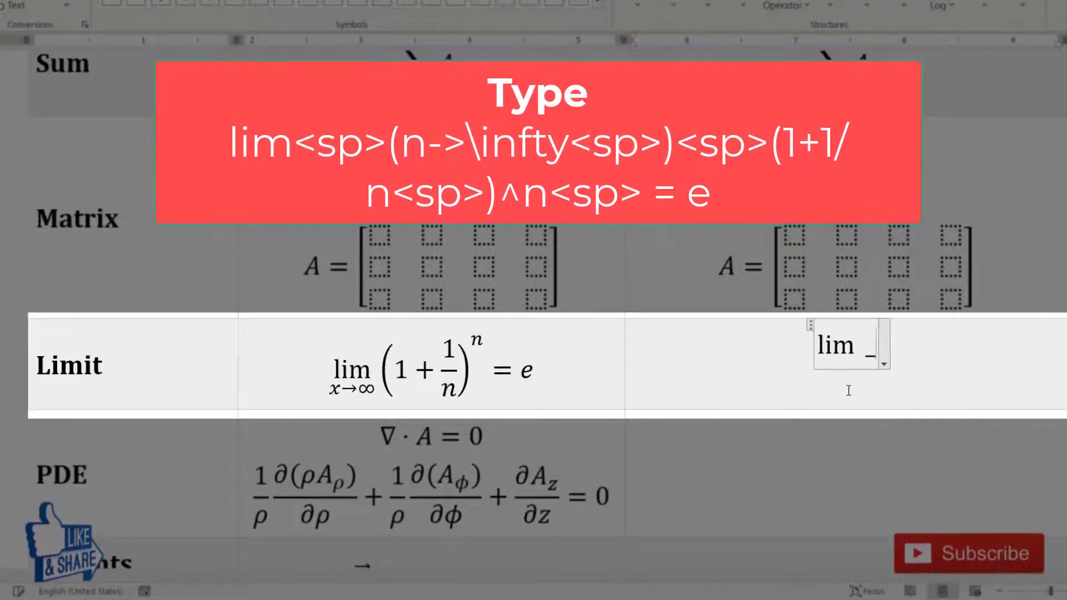
{"action": "type", "text": "x"}
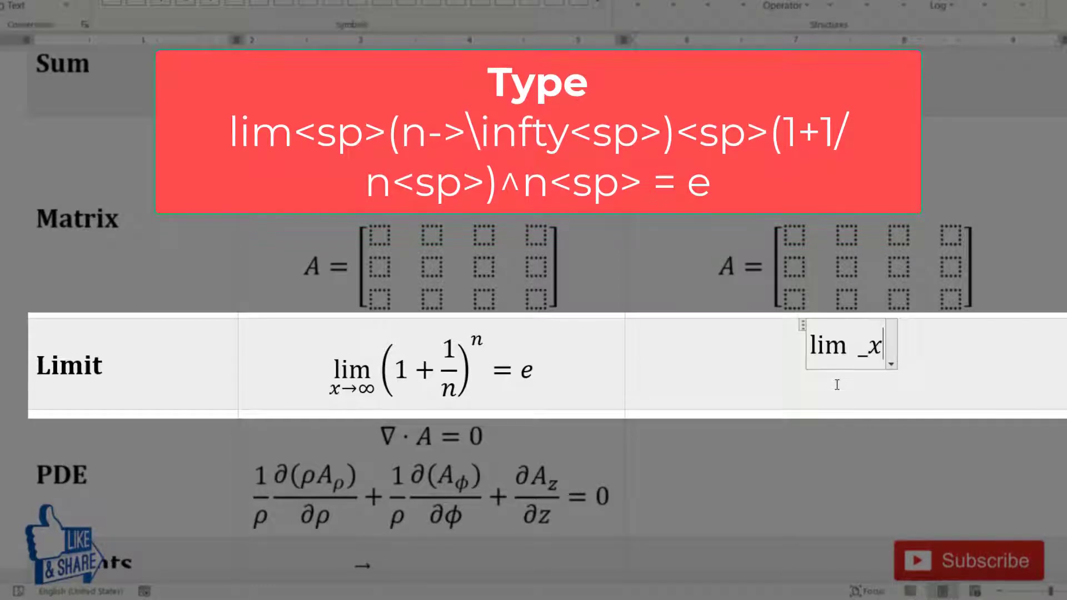
{"action": "type", "text": "("}
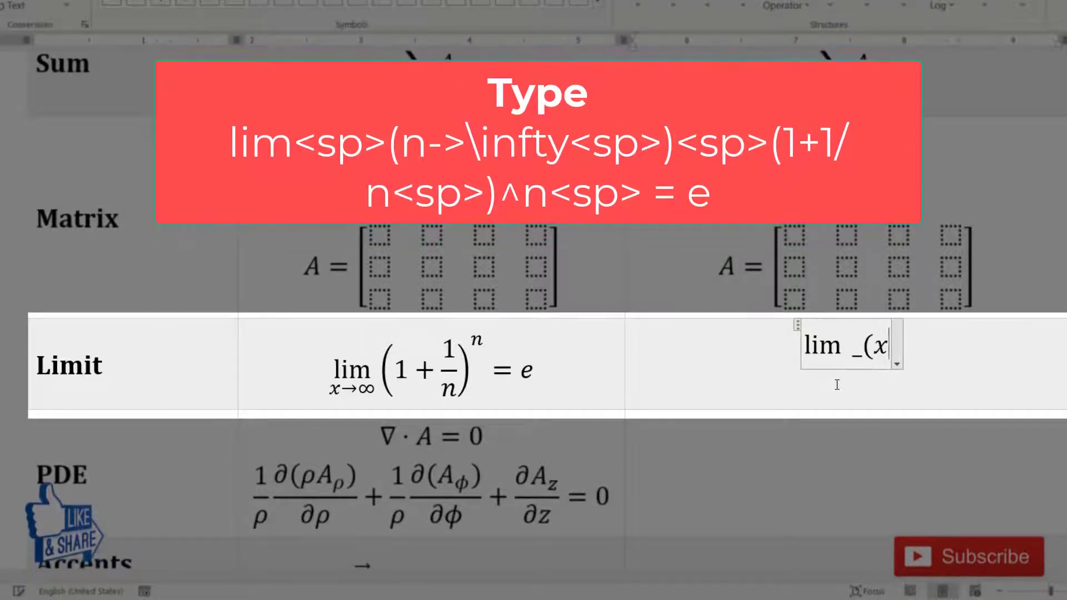
{"action": "type", "text": "=\\in"}
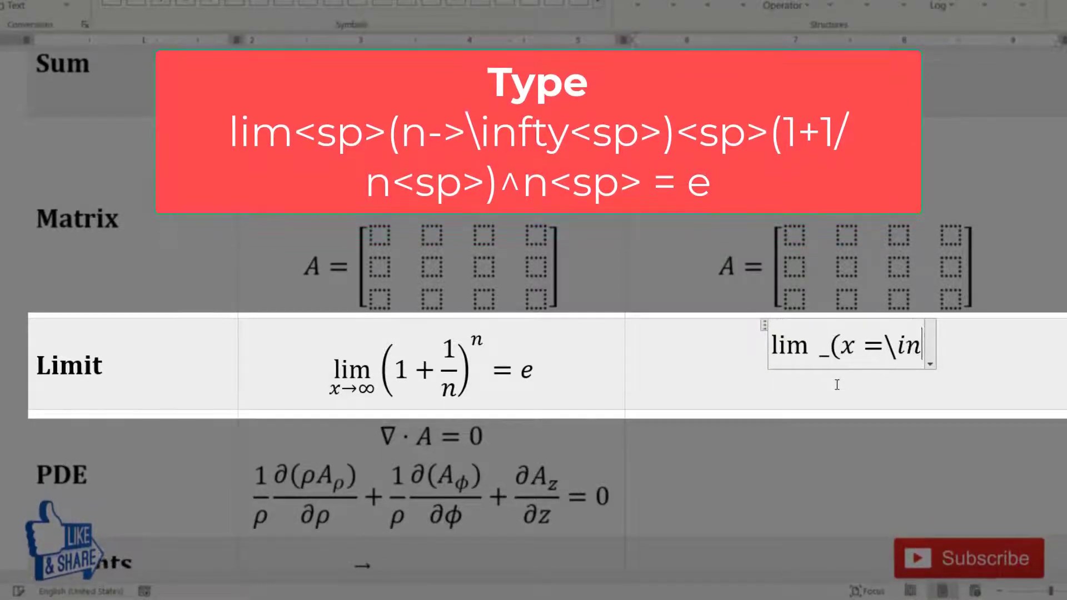
{"action": "type", "text": "fty"}
{"action": "type", "text": " )"}
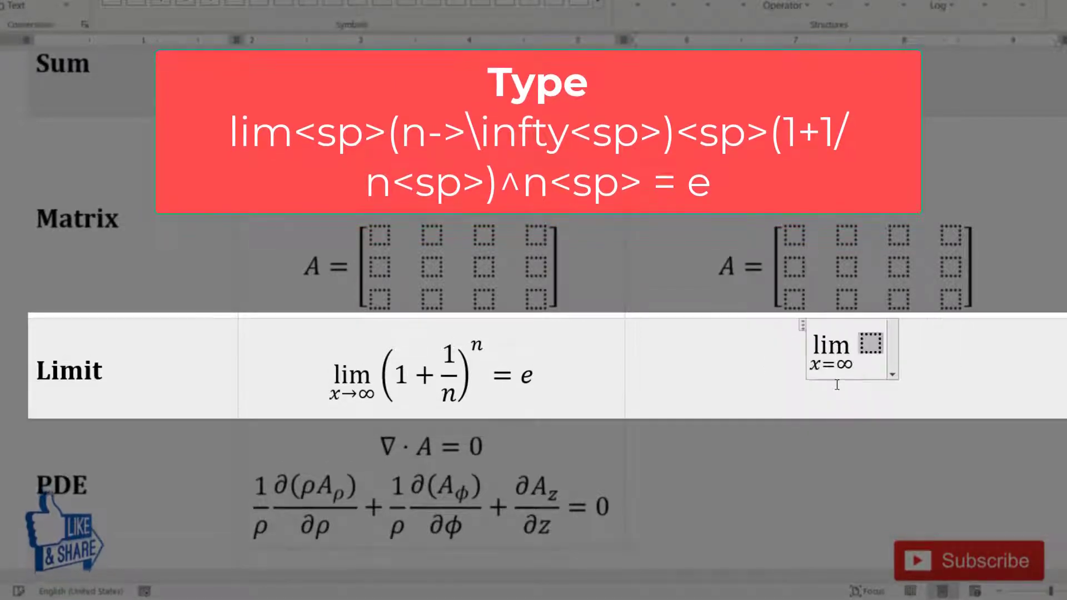
{"action": "type", "text": " ("}
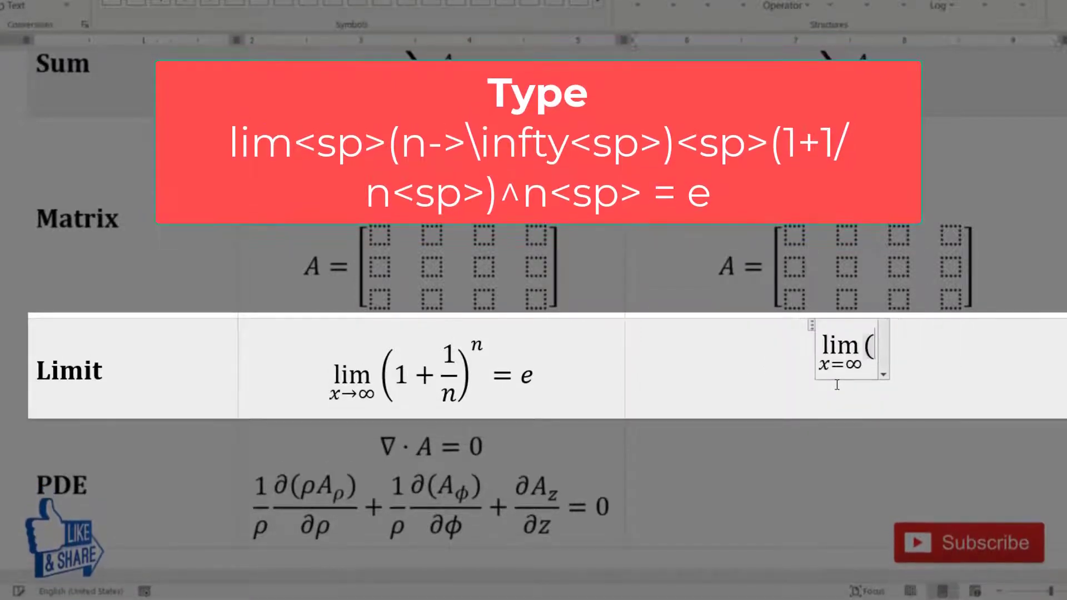
{"action": "type", "text": "+1"}
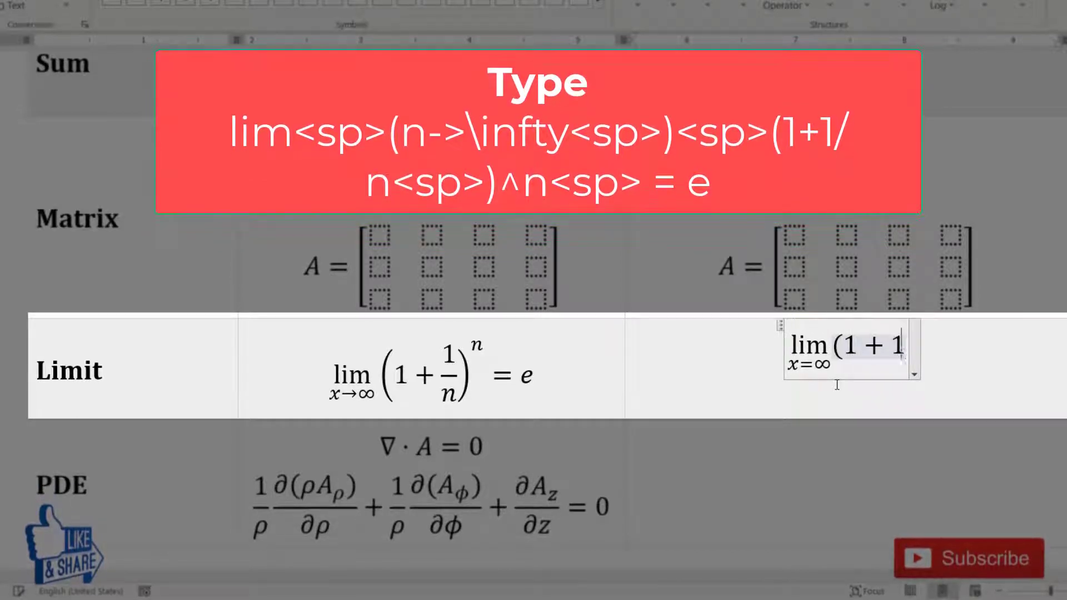
{"action": "type", "text": "/"}
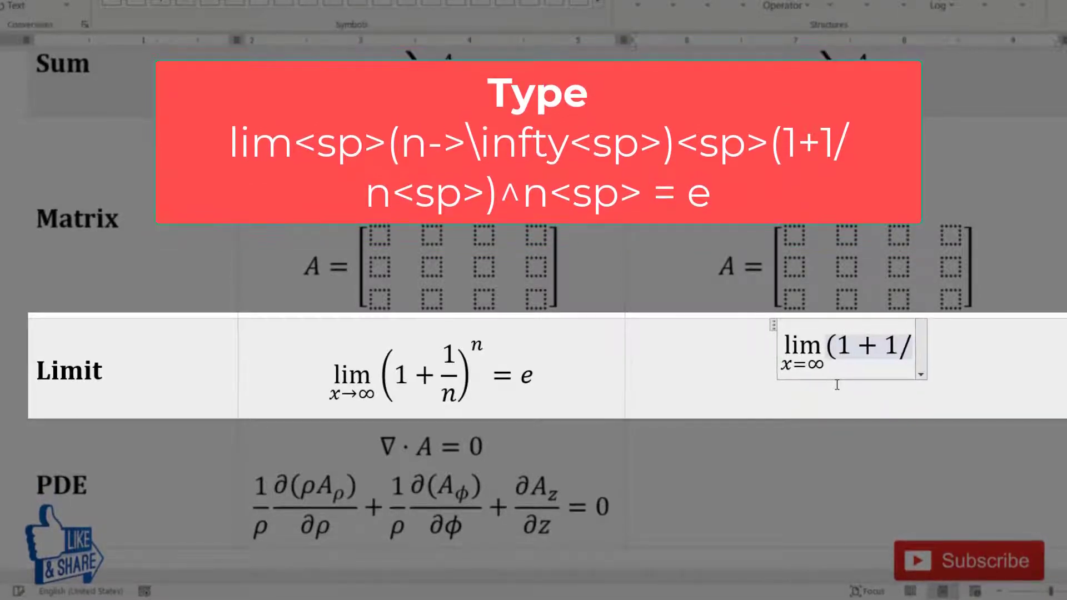
{"action": "type", "text": "n"}
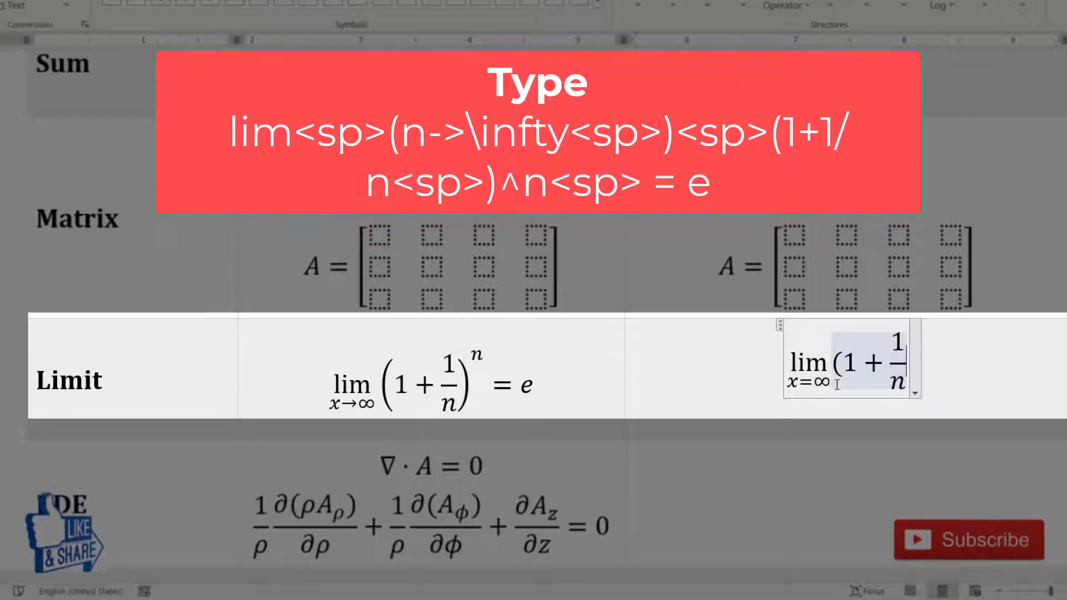
{"action": "type", "text": " )^n "}
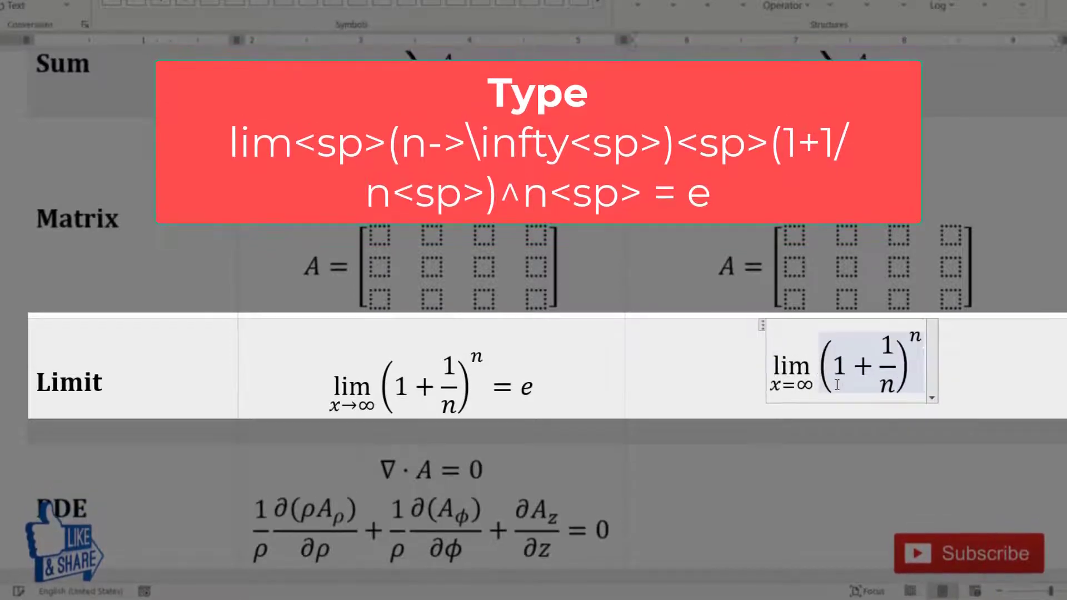
{"action": "type", "text": "=e"}
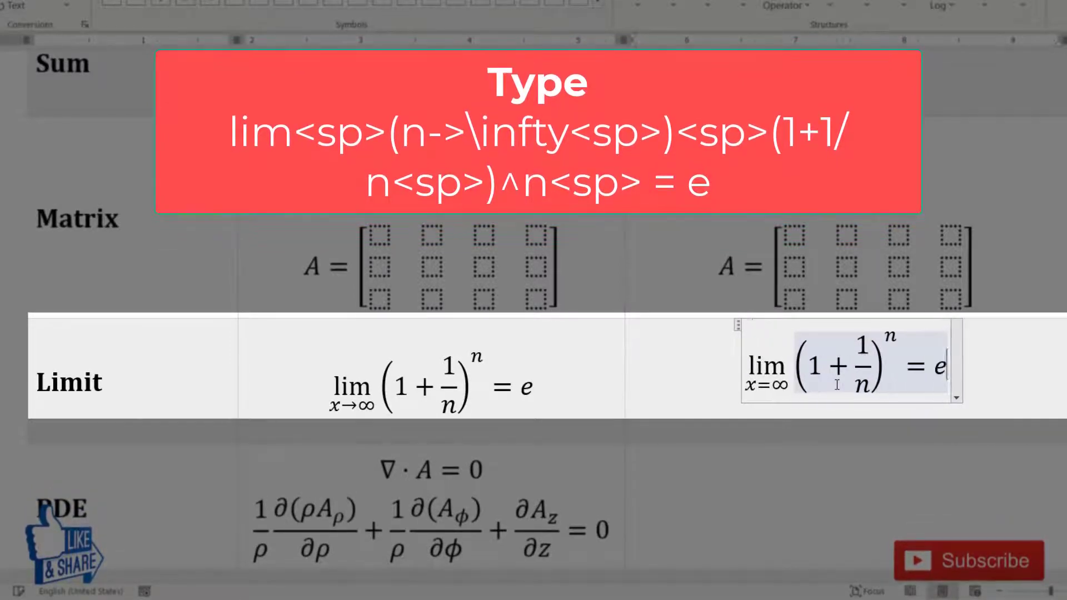
{"action": "scroll", "coordinate": [837, 385], "scroll_direction": "down", "scroll_amount": 3}
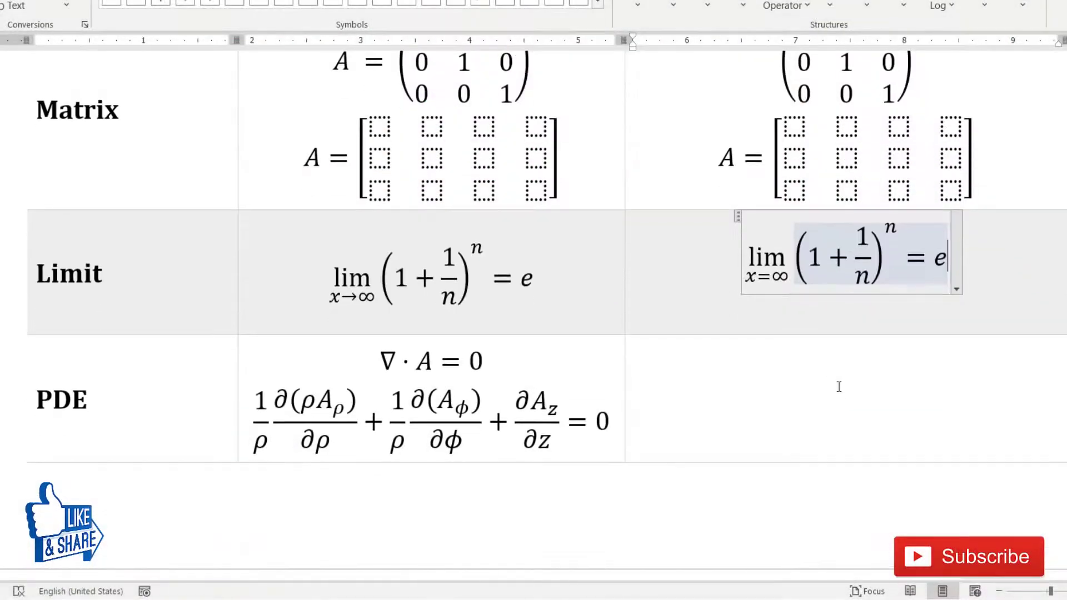
- Enter ∇ · A = 0 in the PDE cell, then start another equation beneath it
{"action": "left_click", "coordinate": [835, 377]}
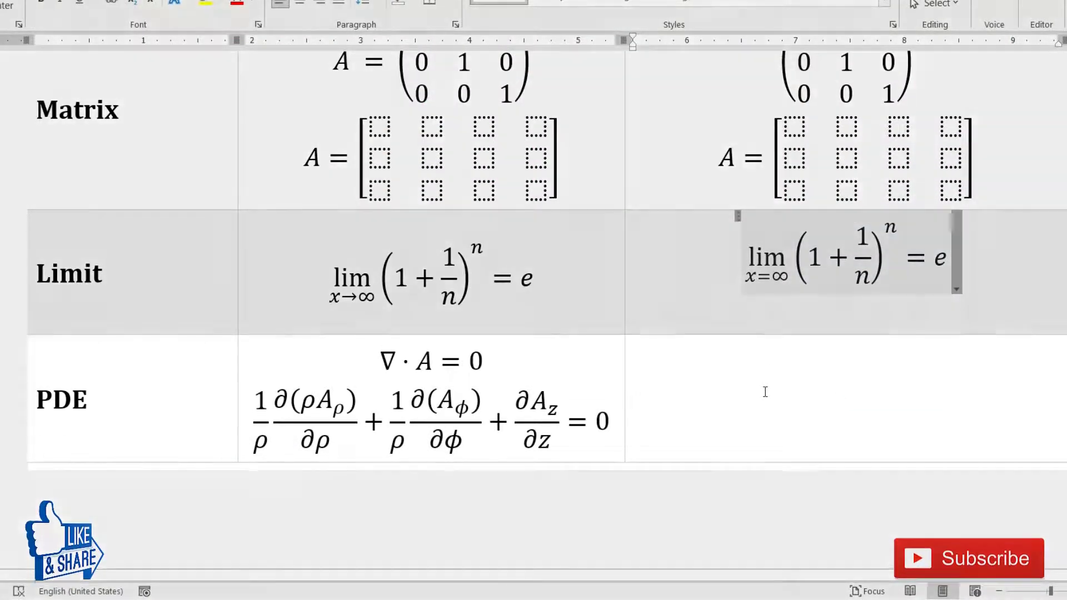
{"action": "key", "text": "alt+equal"}
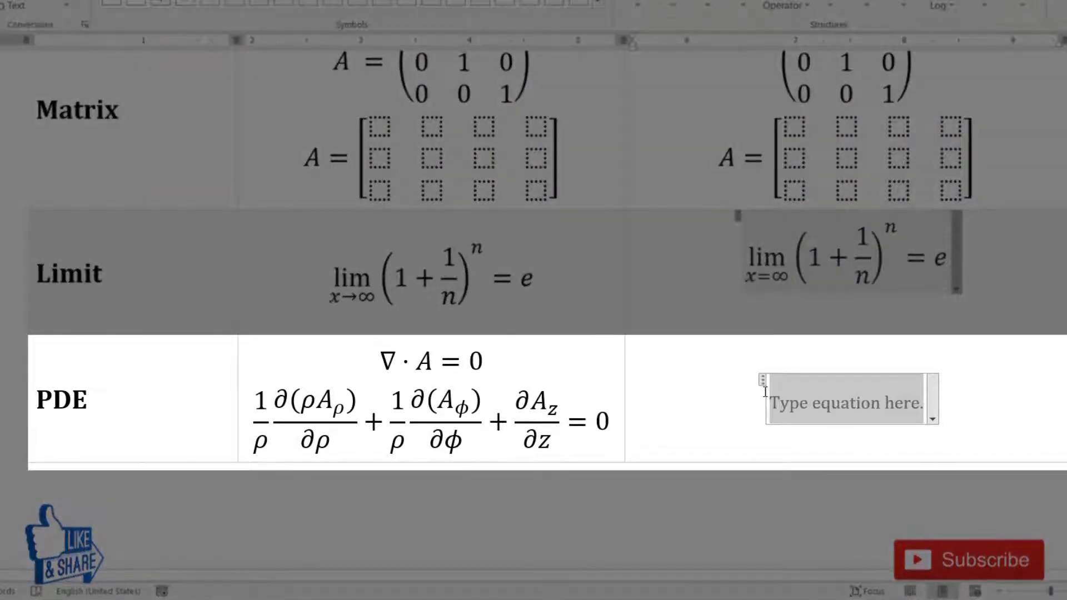
{"action": "type", "text": "\\nabla"}
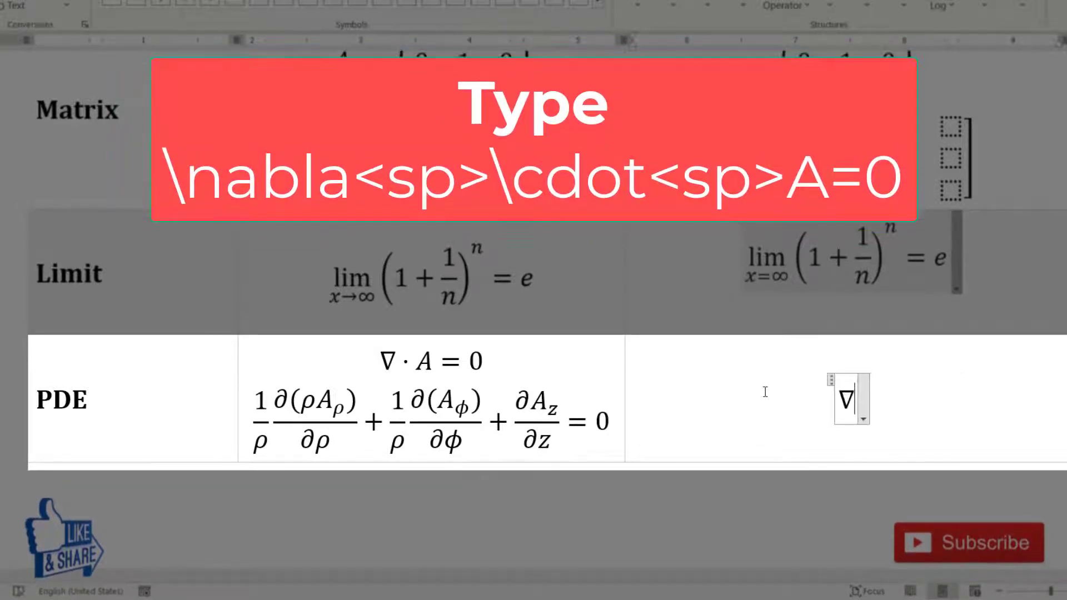
{"action": "type", "text": " \\cdot"}
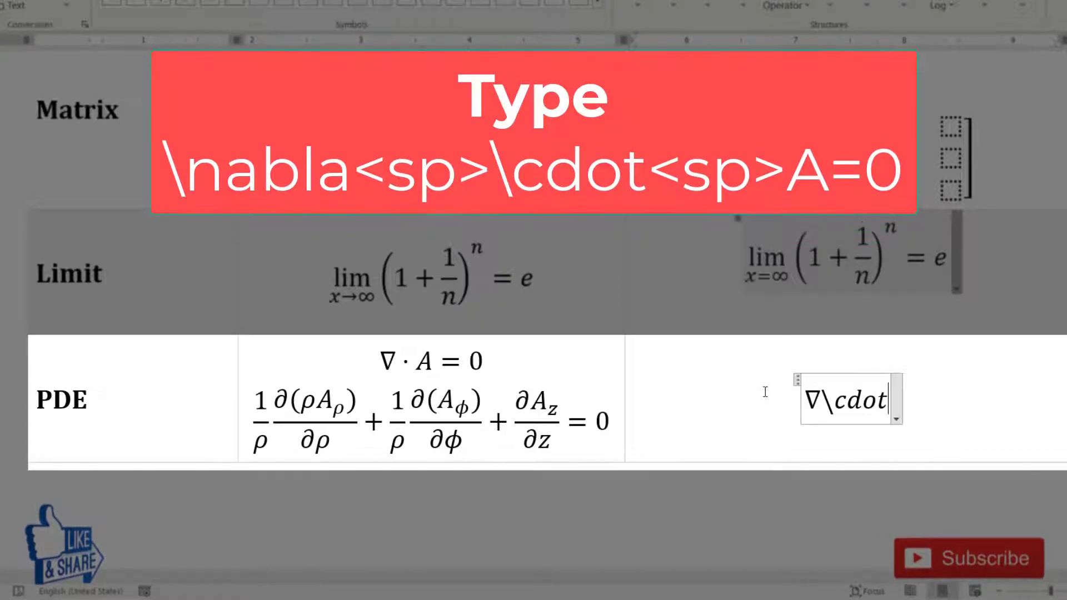
{"action": "type", "text": " A"}
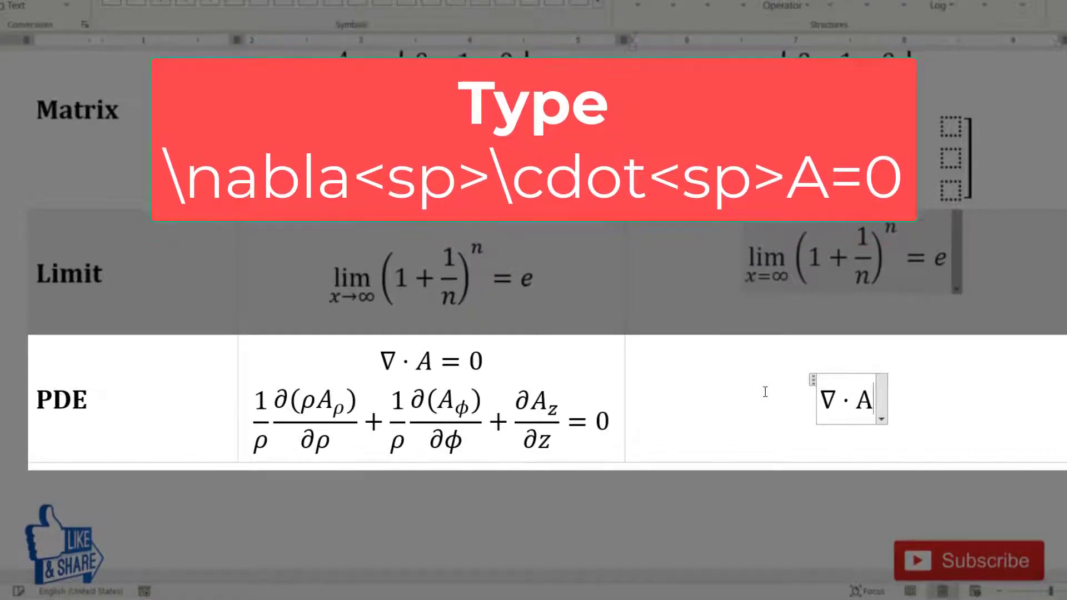
{"action": "type", "text": "=0"}
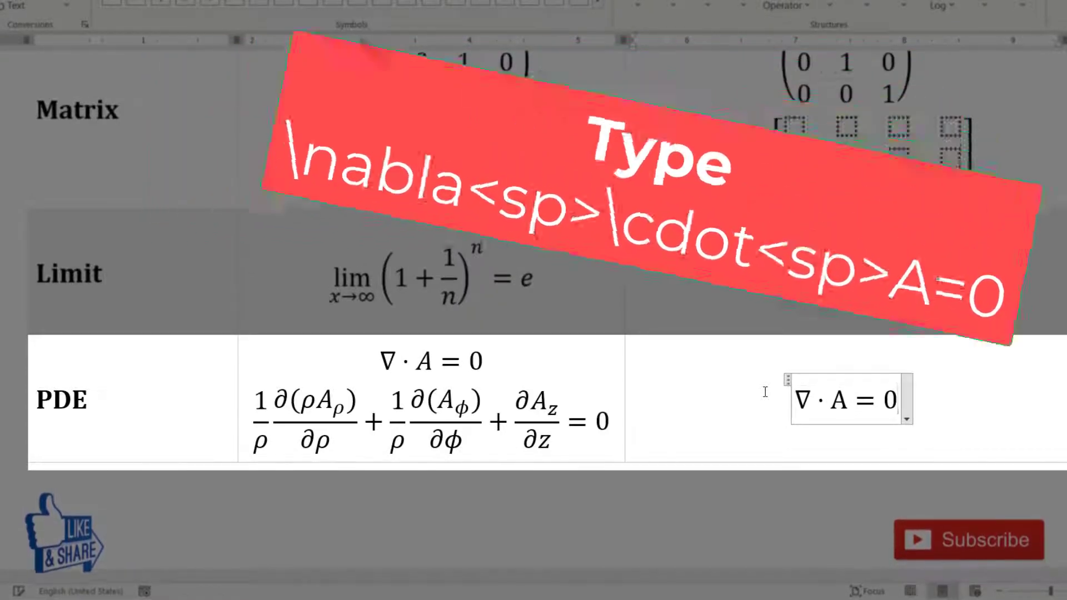
{"action": "key", "text": "Right"}
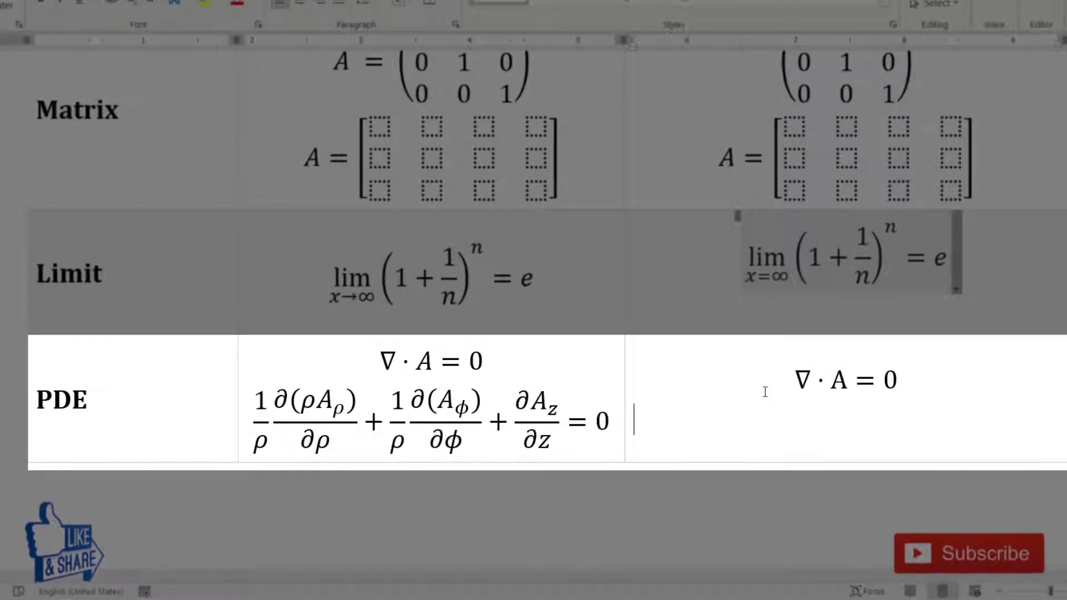
{"action": "key", "text": "alt+equal"}
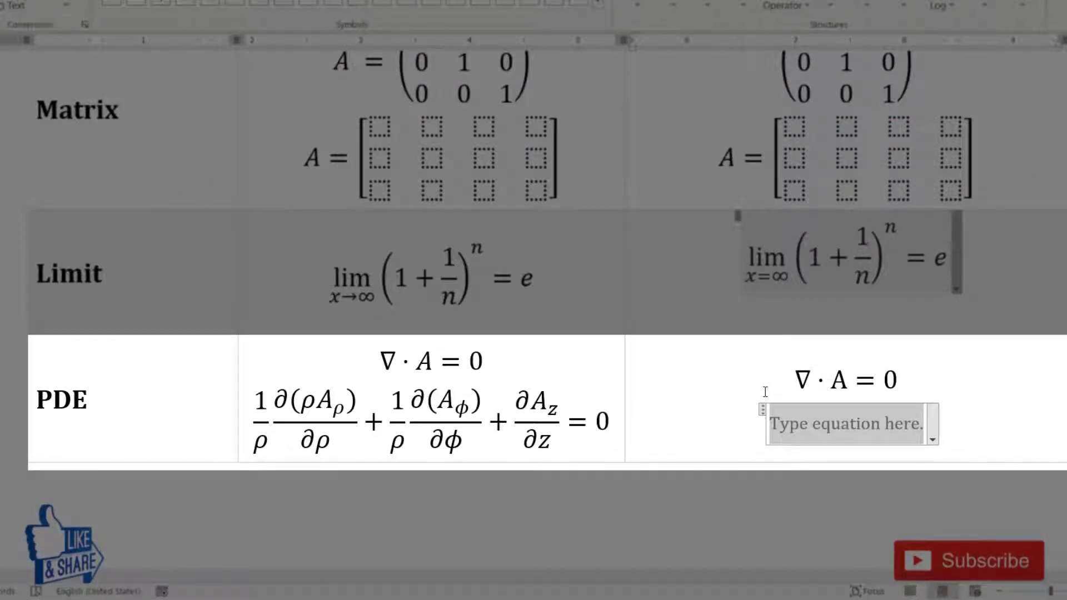
- Type the 1/ρ fraction and the numerator ∂(ρA_ρ) using equation symbol shortcuts
{"action": "type", "text": "1/\\rho"}
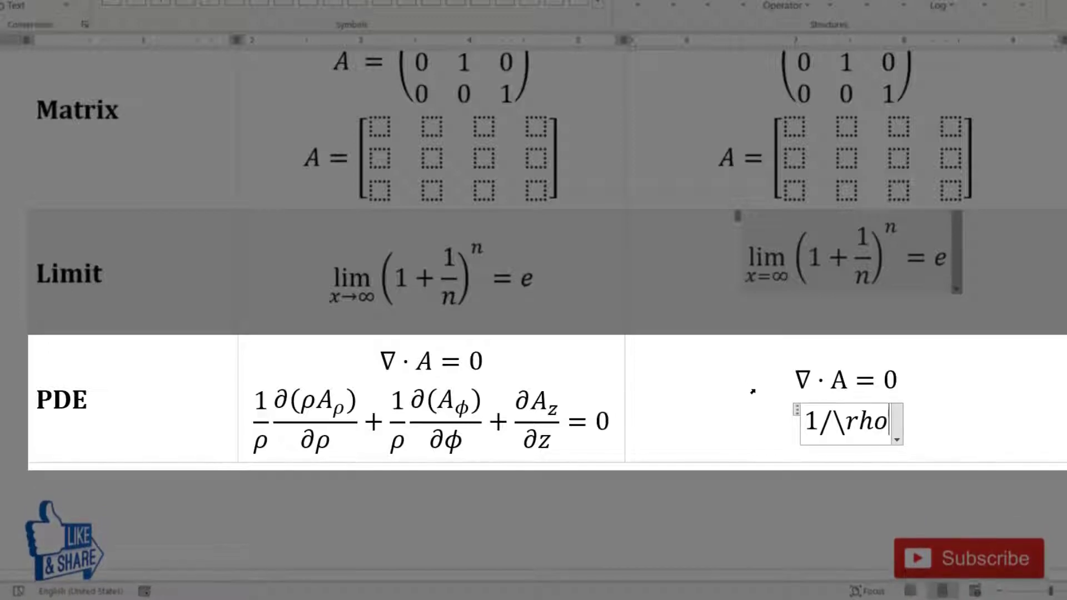
{"action": "key", "text": "space"}
{"action": "key", "text": "space"}
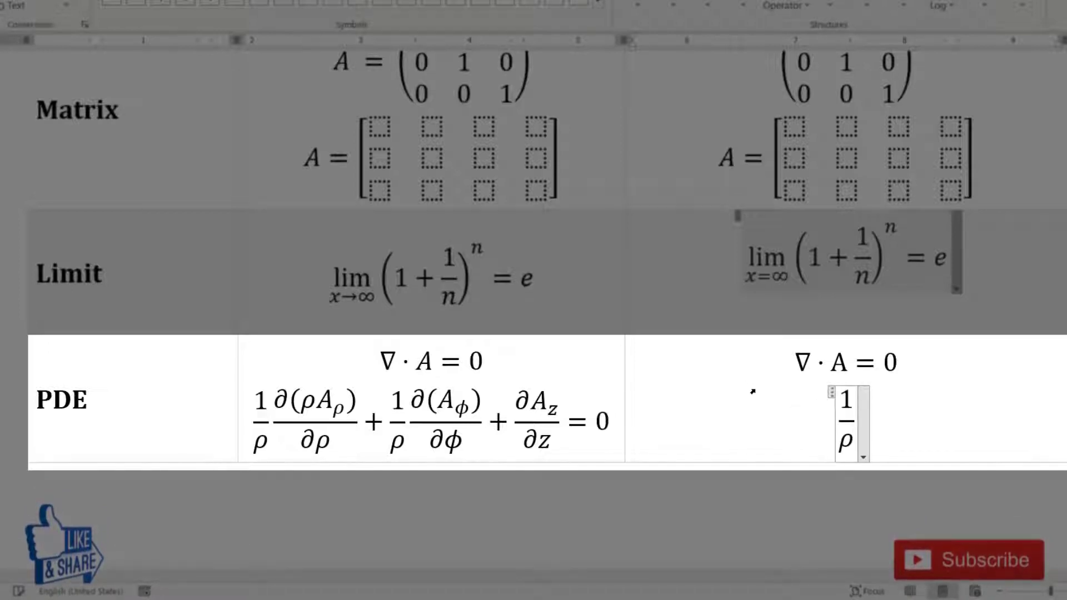
{"action": "key", "text": "space"}
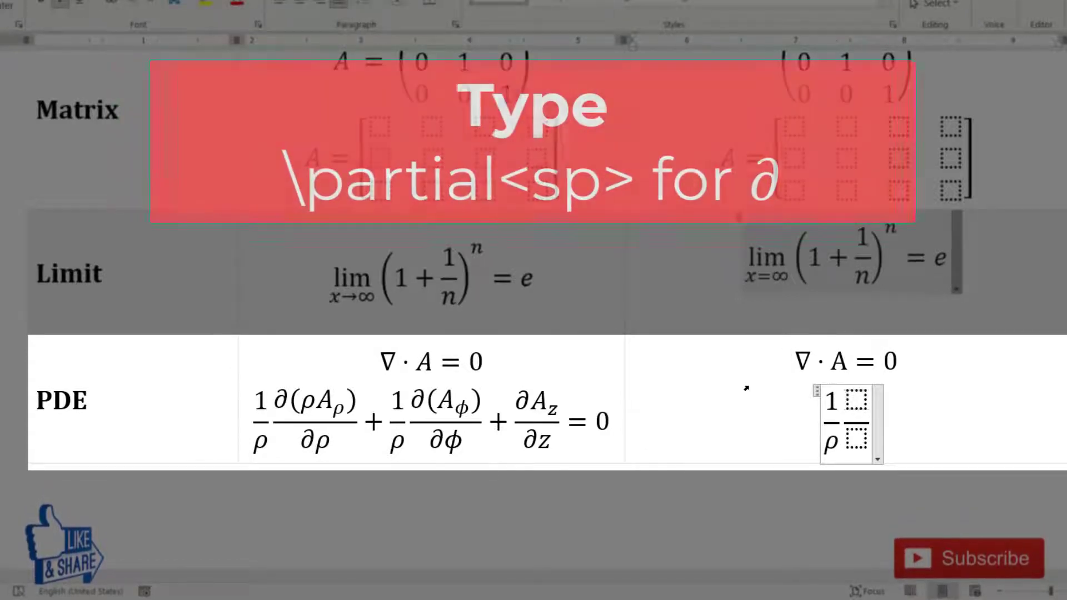
{"action": "type", "text": "\\partial"}
{"action": "key", "text": "space"}
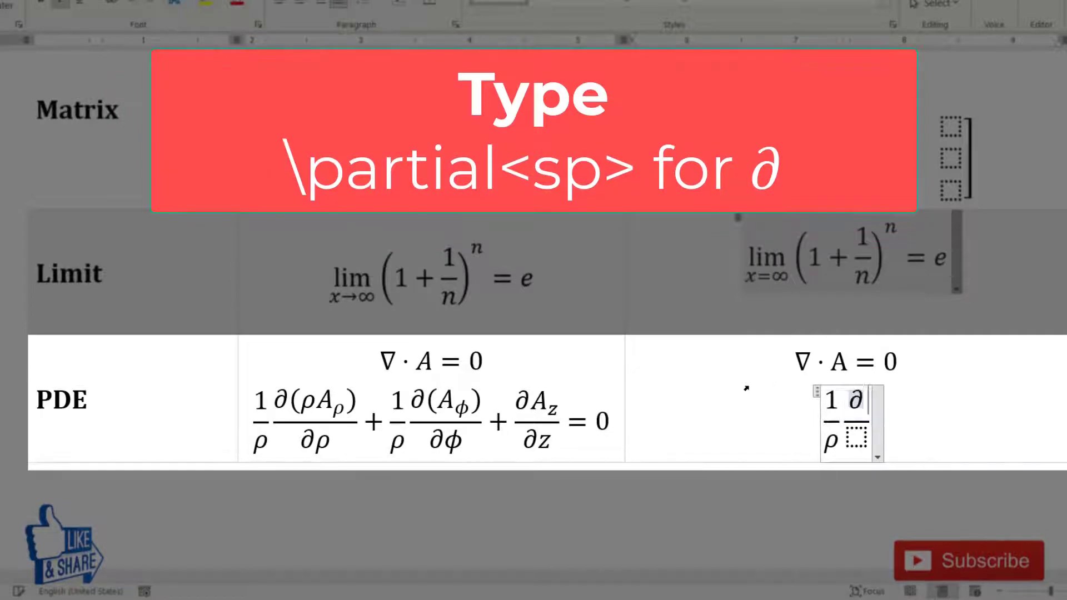
{"action": "type", "text": "(\r"}
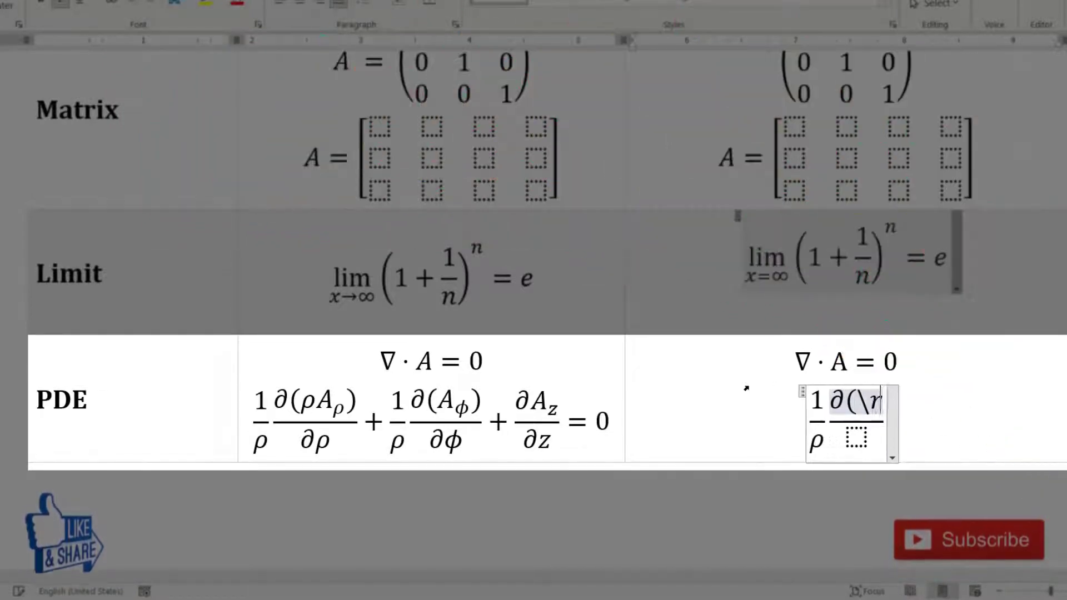
{"action": "type", "text": "ho"}
{"action": "key", "text": "space"}
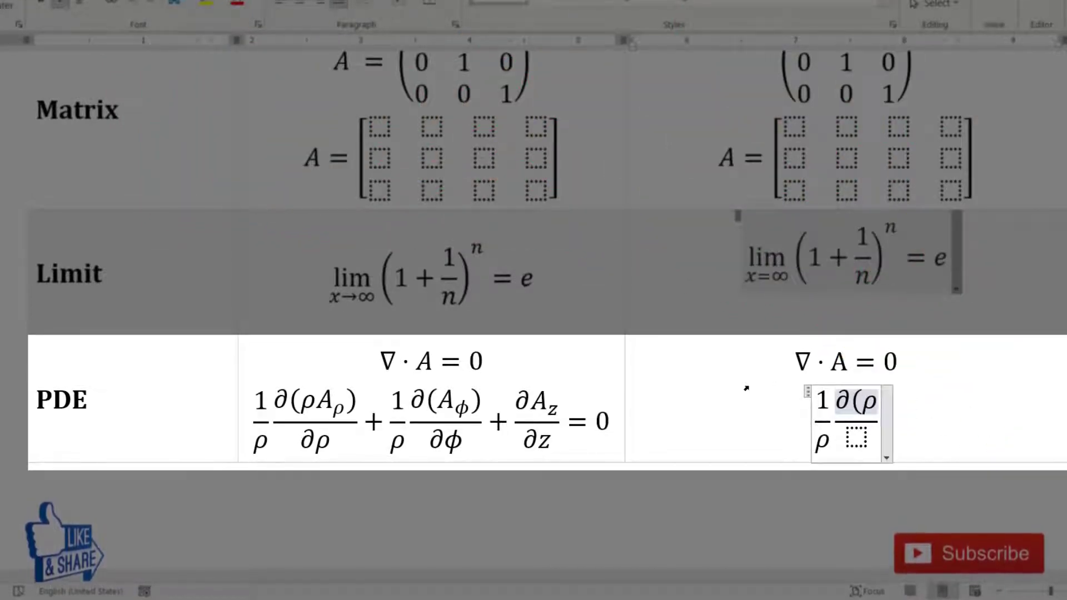
{"action": "type", "text": "A"}
{"action": "type", "text": "_"}
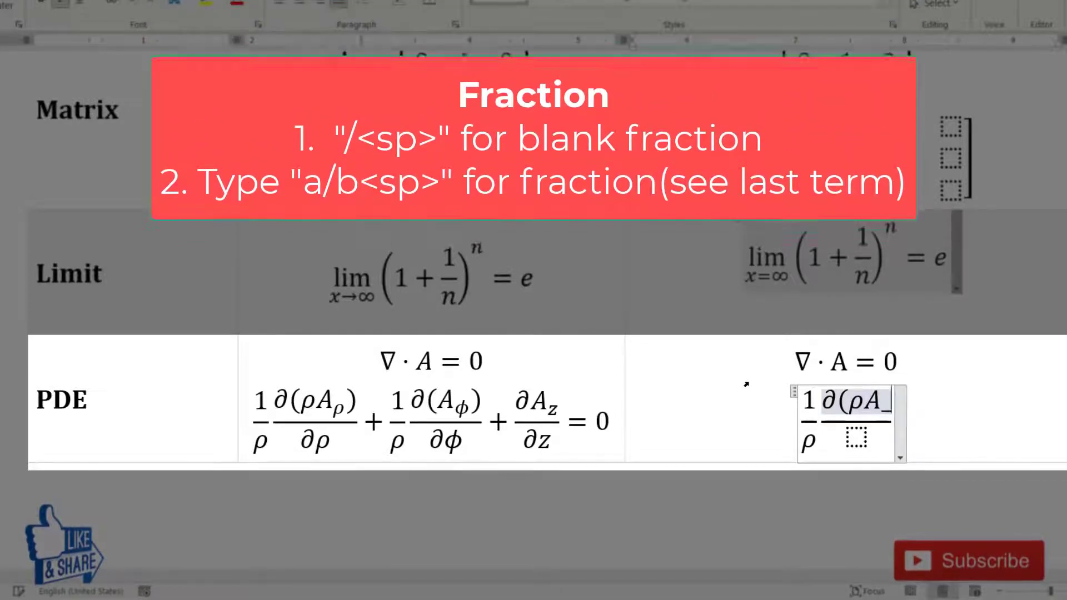
{"action": "type", "text": "\rho"}
{"action": "key", "text": "space"}
{"action": "key", "text": "space"}
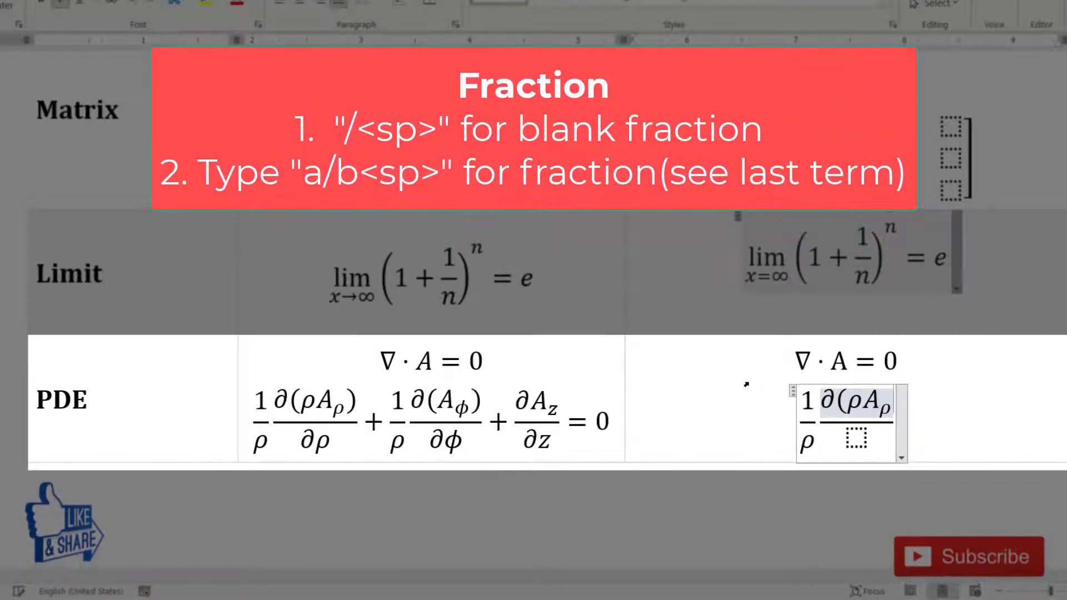
- Complete the denominator as ∂ρ and select the finished term
{"action": "type", "text": ")/"}
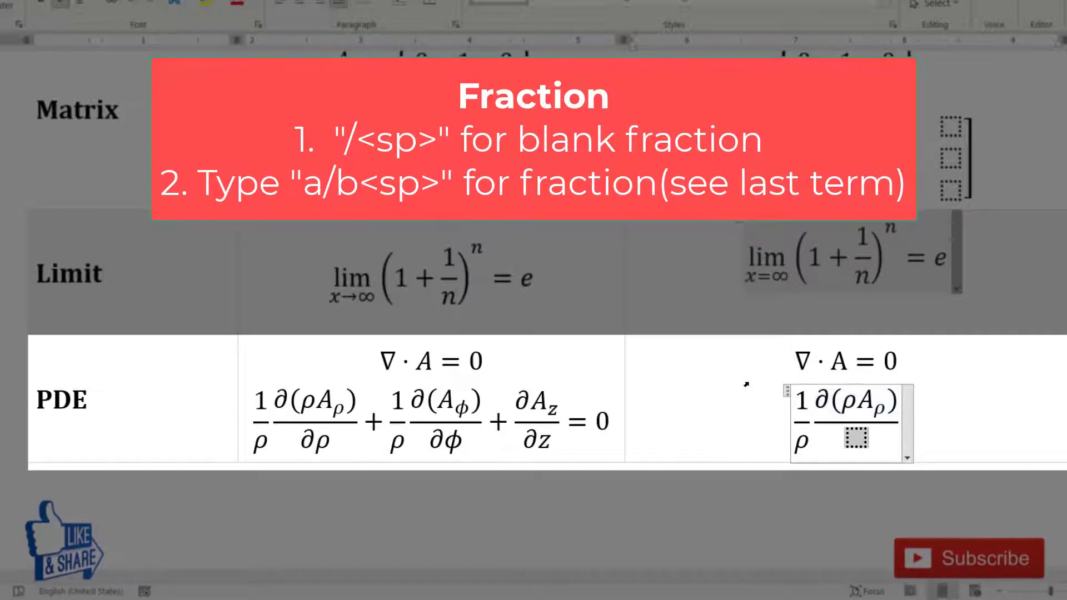
{"action": "type", "text": "\\partial"}
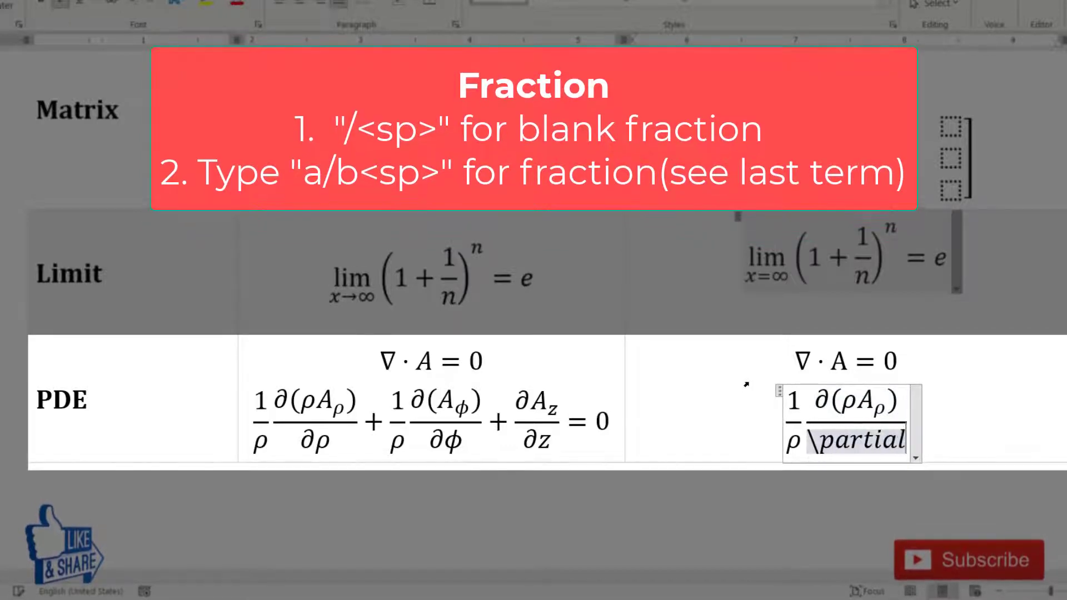
{"action": "key", "text": "space"}
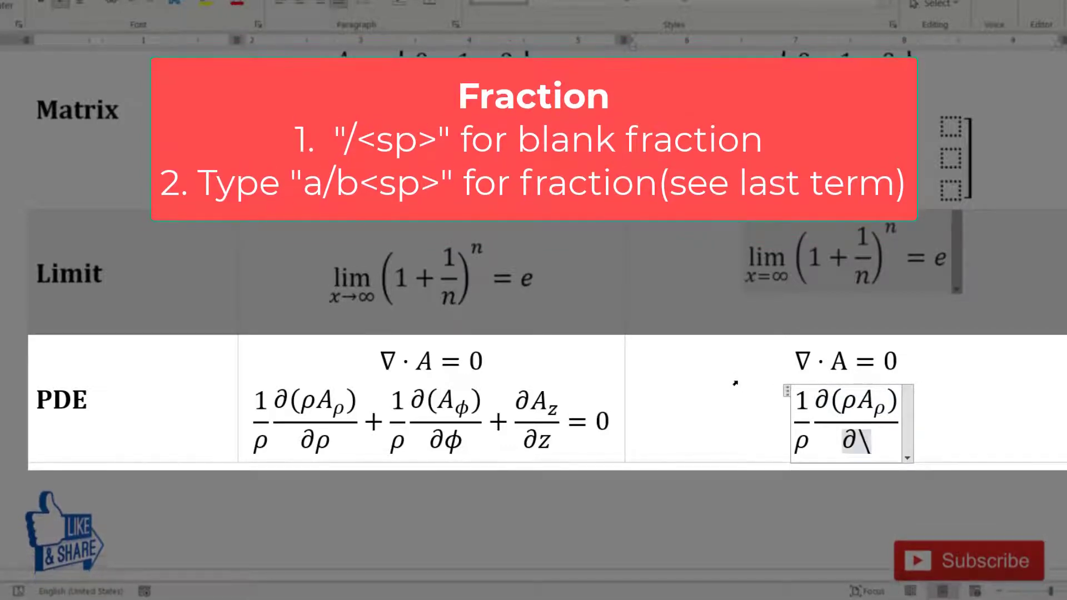
{"action": "type", "text": "rho"}
{"action": "key", "text": "space"}
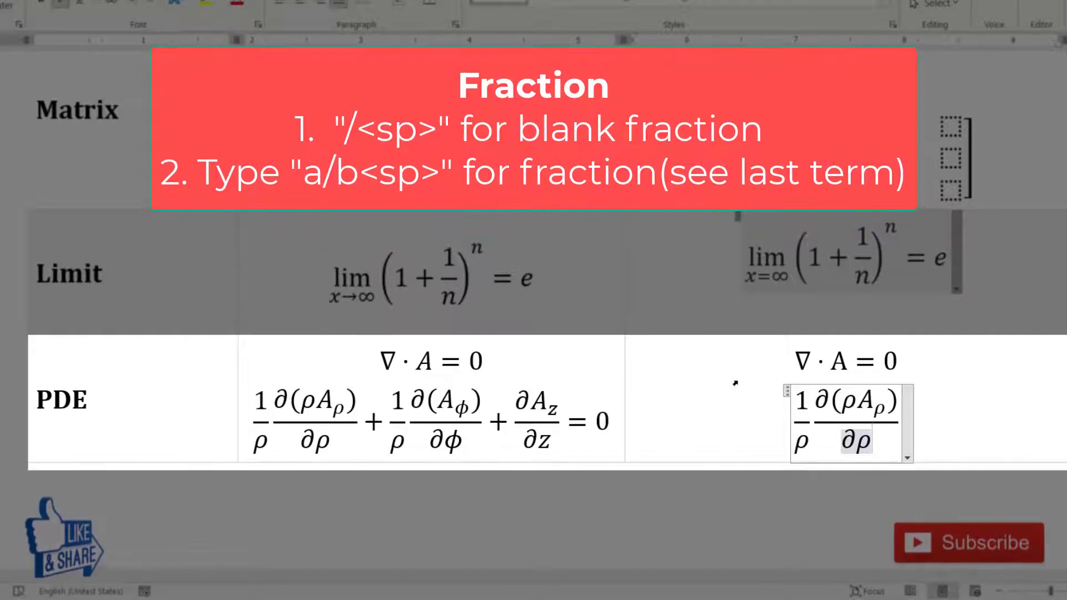
{"action": "key", "text": "Right"}
{"action": "key", "text": "Right"}
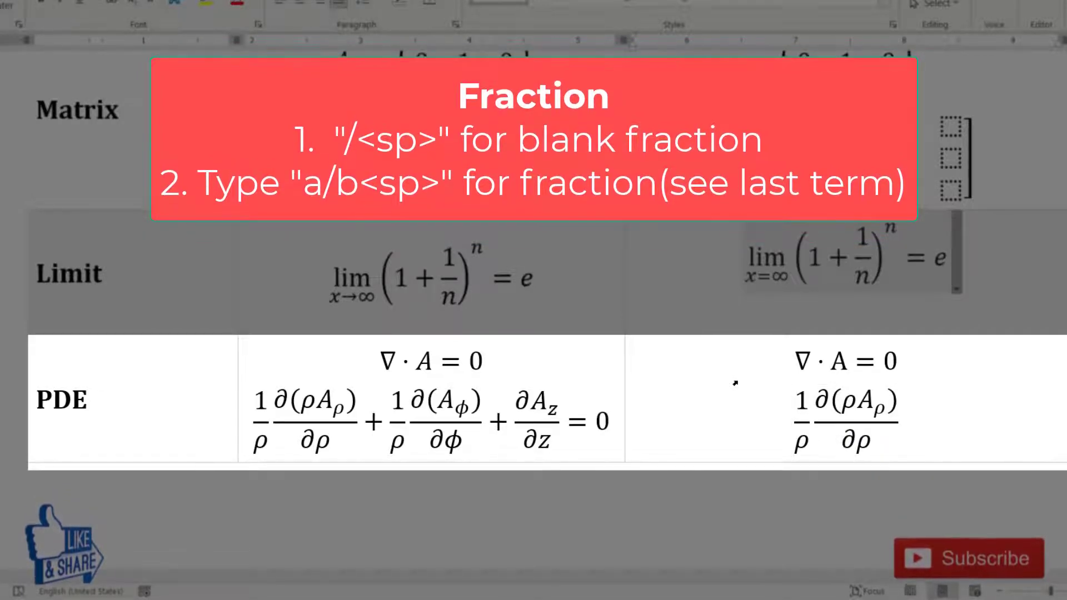
{"action": "key", "text": "shift+Left"}
{"action": "key", "text": "shift+Left"}
{"action": "key", "text": "shift+Left"}
{"action": "key", "text": "ctrl+c"}
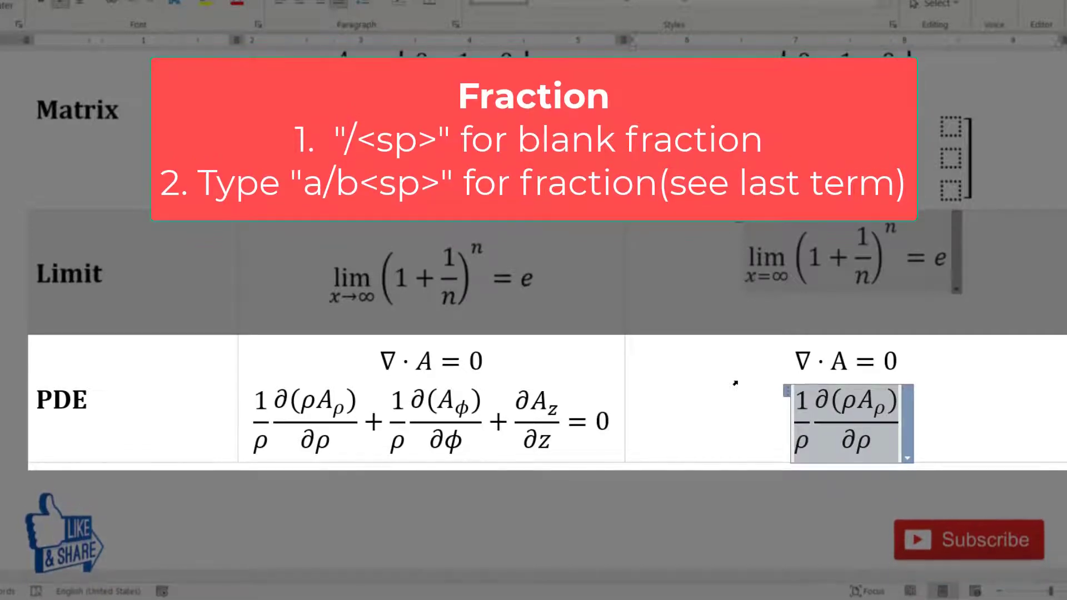
{"action": "key", "text": "Right"}
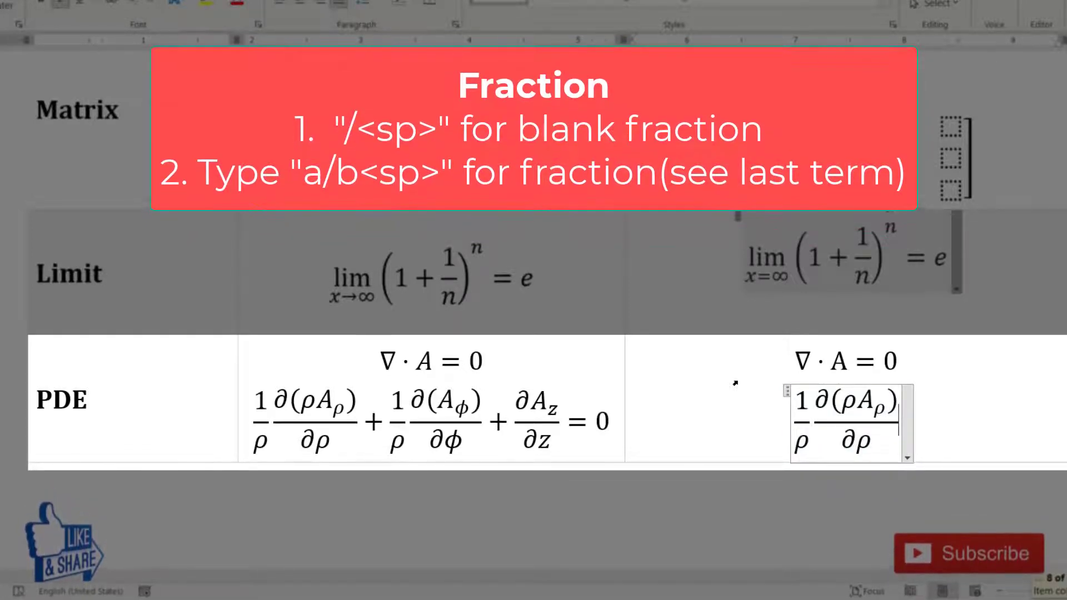
- Add a plus and a pasted copy of the term, edited into 1/ρ ∂(A_φ)/∂φ
{"action": "type", "text": " +"}
{"action": "key", "text": "ctrl+v"}
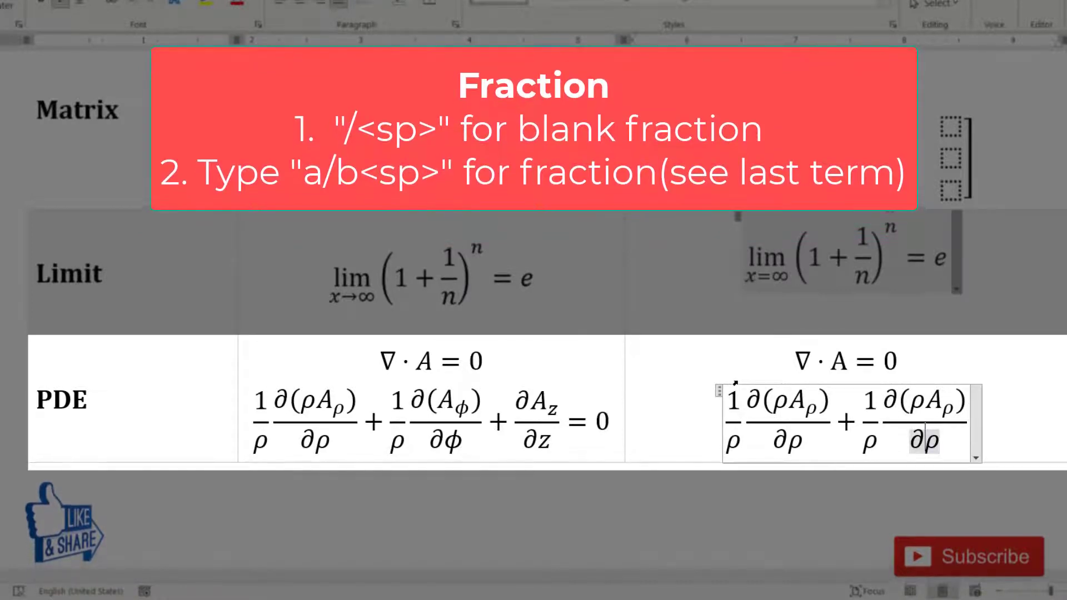
{"action": "key", "text": "BackSpace"}
{"action": "type", "text": "\\p"}
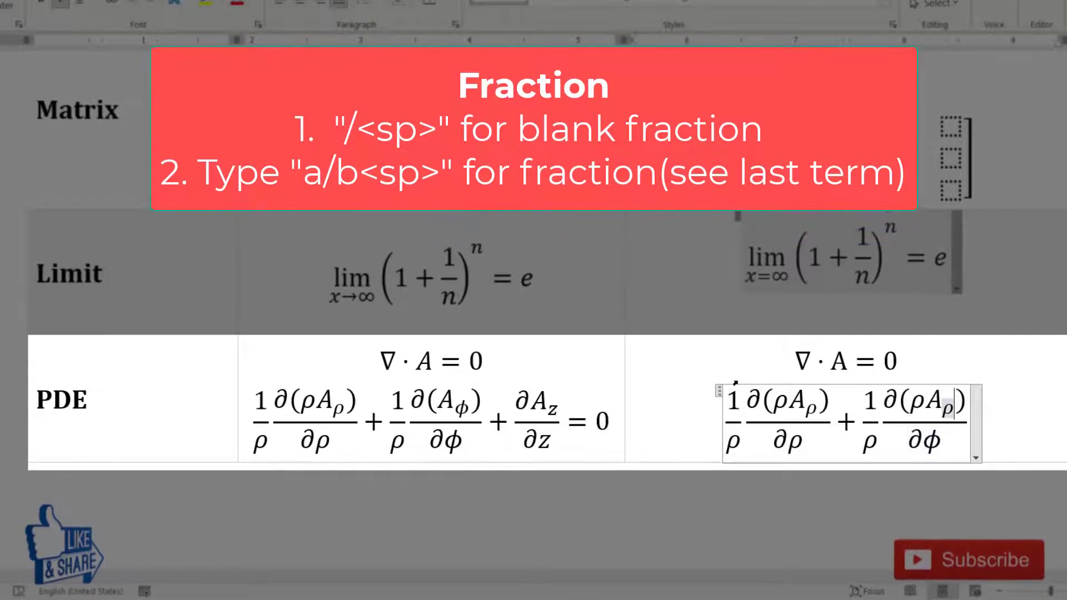
{"action": "key", "text": "BackSpace"}
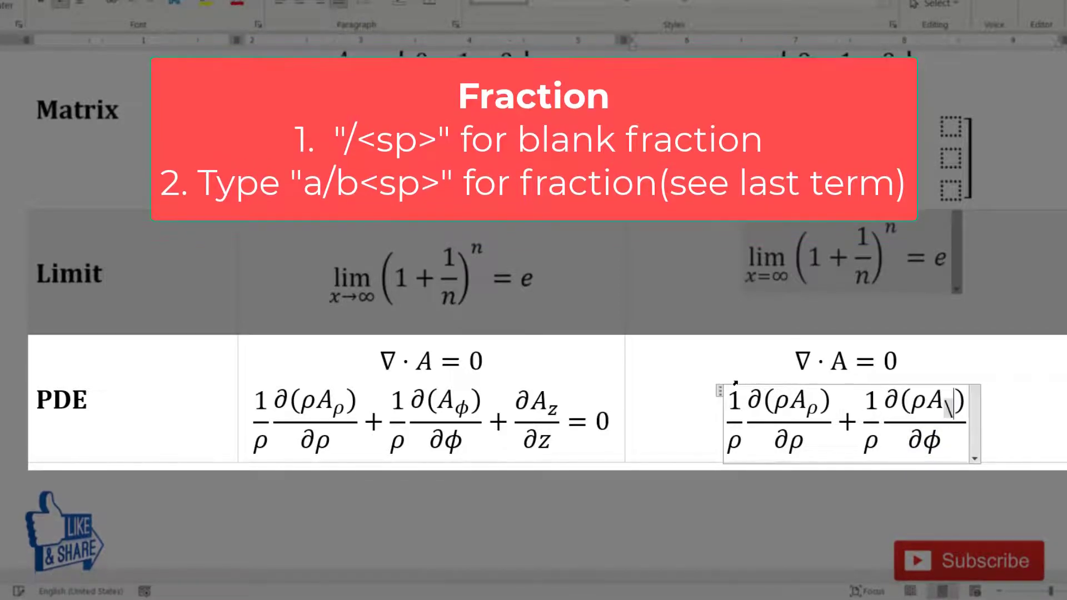
{"action": "type", "text": "\\phi"}
{"action": "key", "text": "space"}
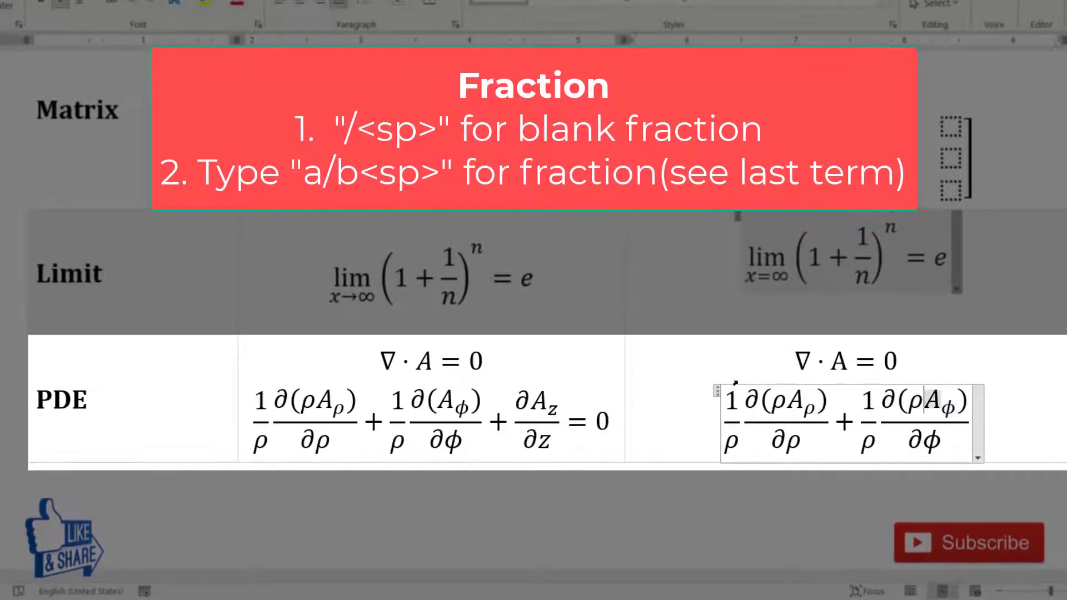
{"action": "key", "text": "Left"}
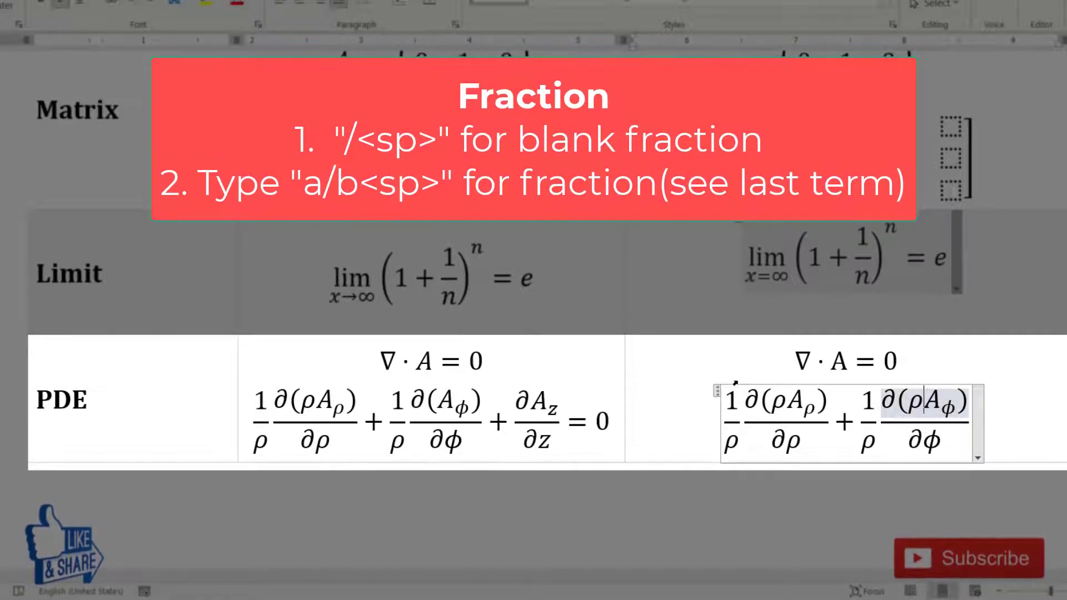
{"action": "key", "text": "BackSpace"}
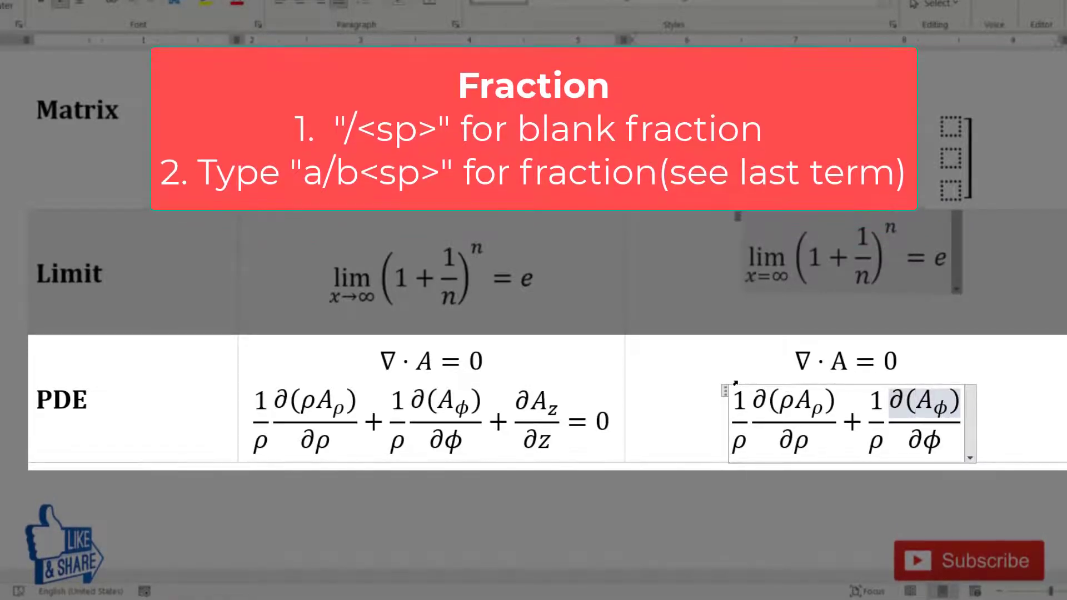
- Append the last term +∂A_z/∂z = 0, fixing the subscript from x to z
{"action": "key", "text": "End"}
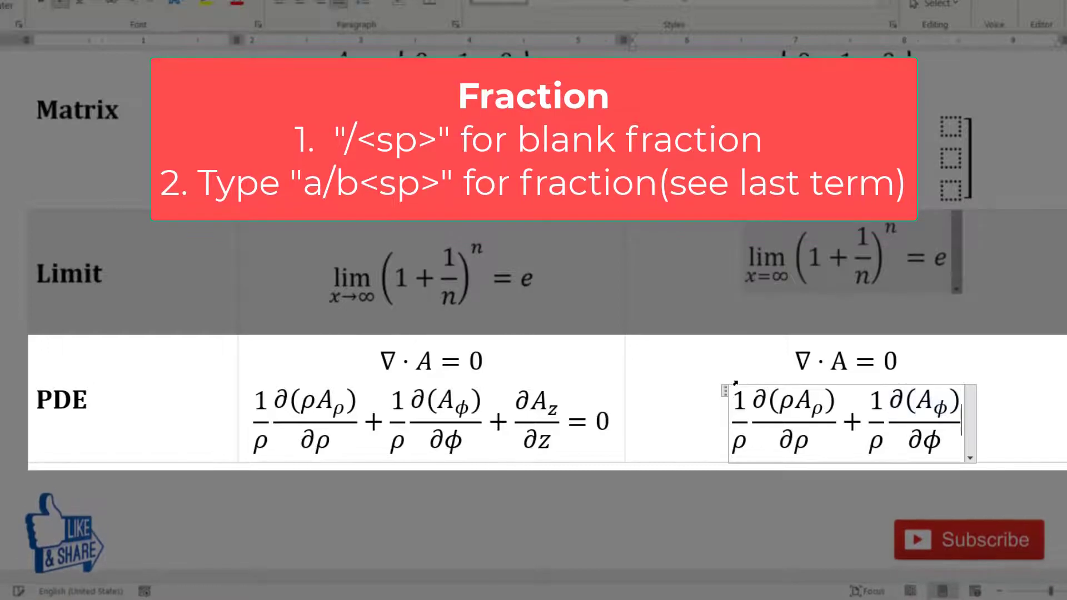
{"action": "type", "text": " +"}
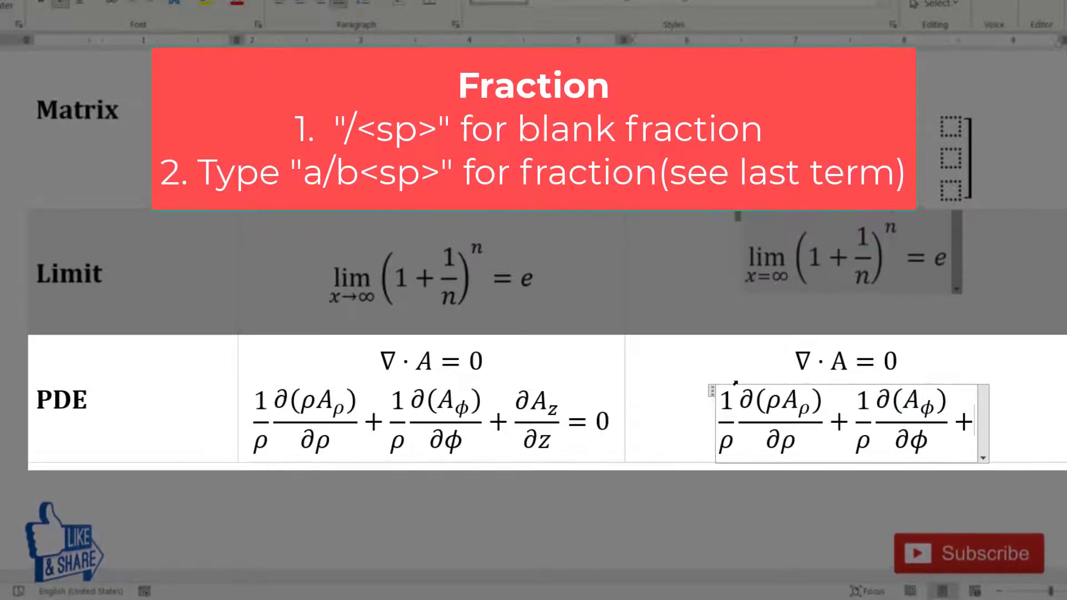
{"action": "type", "text": "\\partial "}
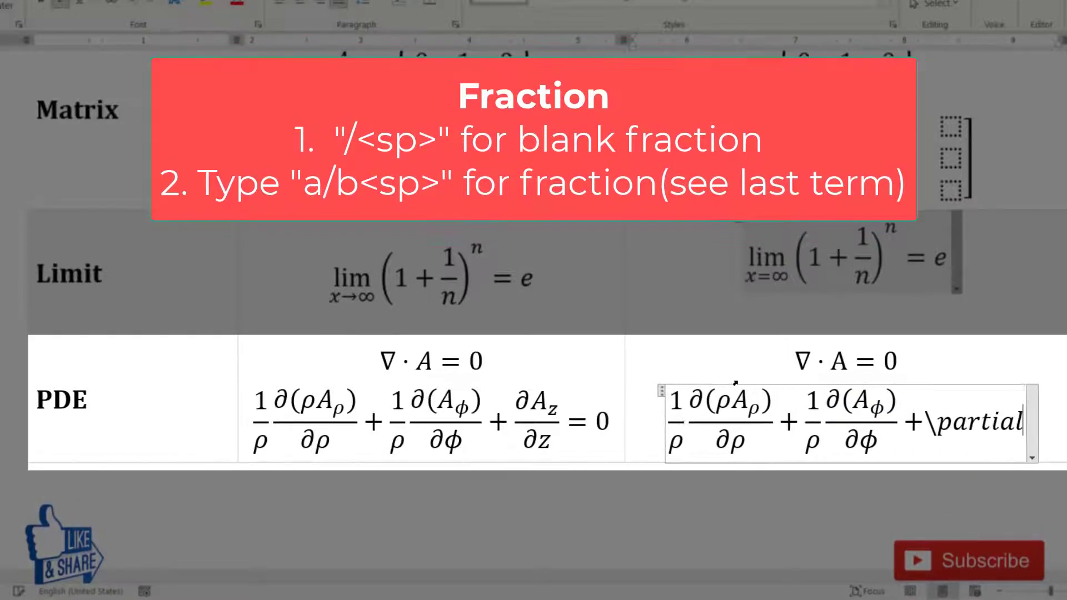
{"action": "key", "text": "BackSpace"}
{"action": "key", "text": "BackSpace"}
{"action": "key", "text": "BackSpace"}
{"action": "key", "text": "BackSpace"}
{"action": "key", "text": "BackSpace"}
{"action": "key", "text": "BackSpace"}
{"action": "key", "text": "BackSpace"}
{"action": "key", "text": "BackSpace"}
{"action": "key", "text": "BackSpace"}
{"action": "type", "text": " ∂A_"}
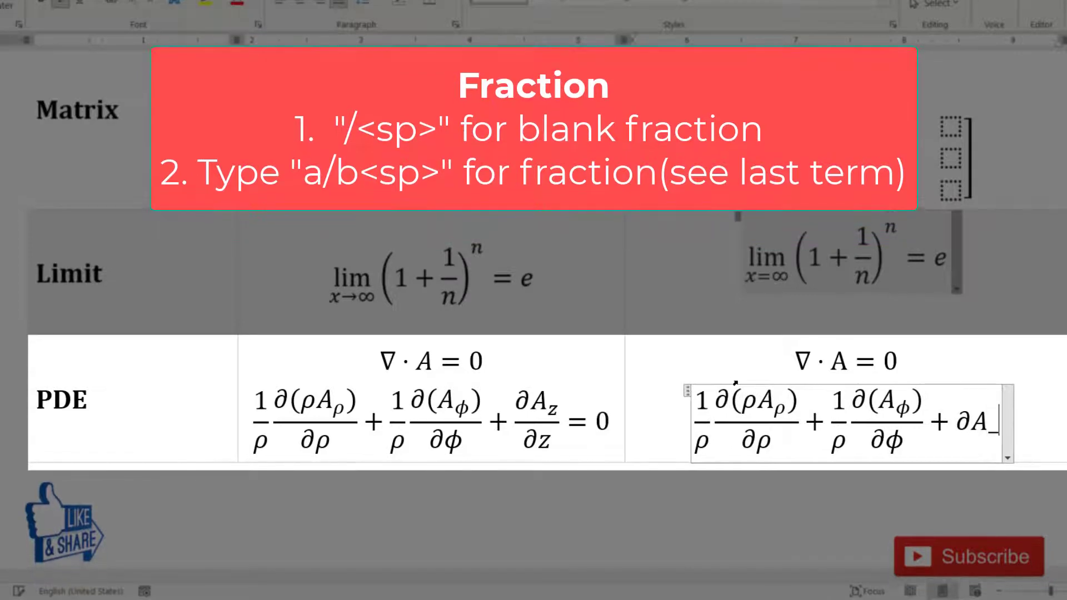
{"action": "type", "text": "x"}
{"action": "key", "text": "BackSpace"}
{"action": "type", "text": "z "}
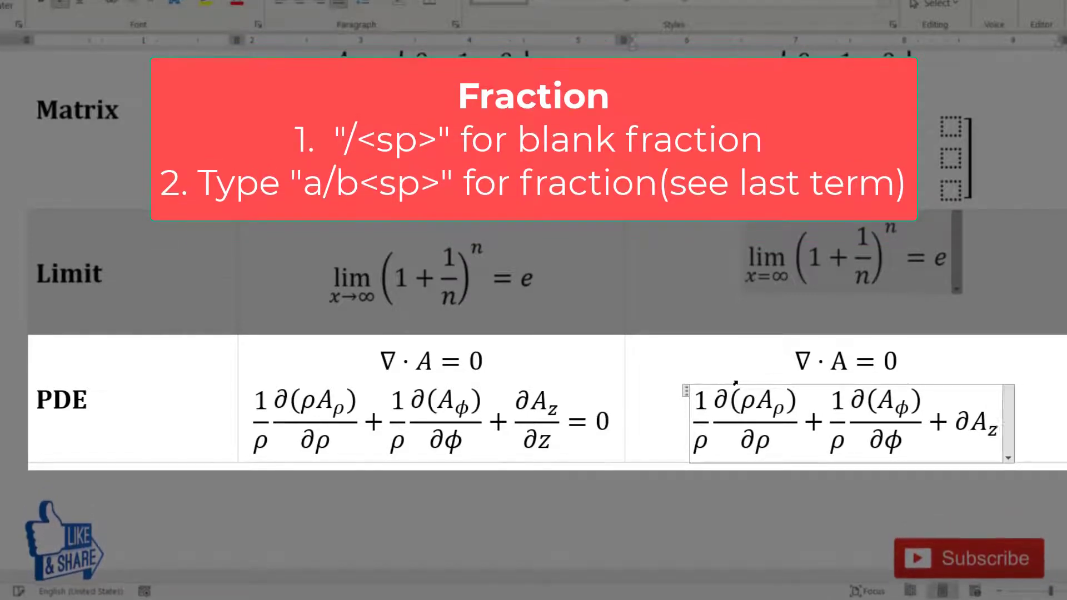
{"action": "type", "text": "/"}
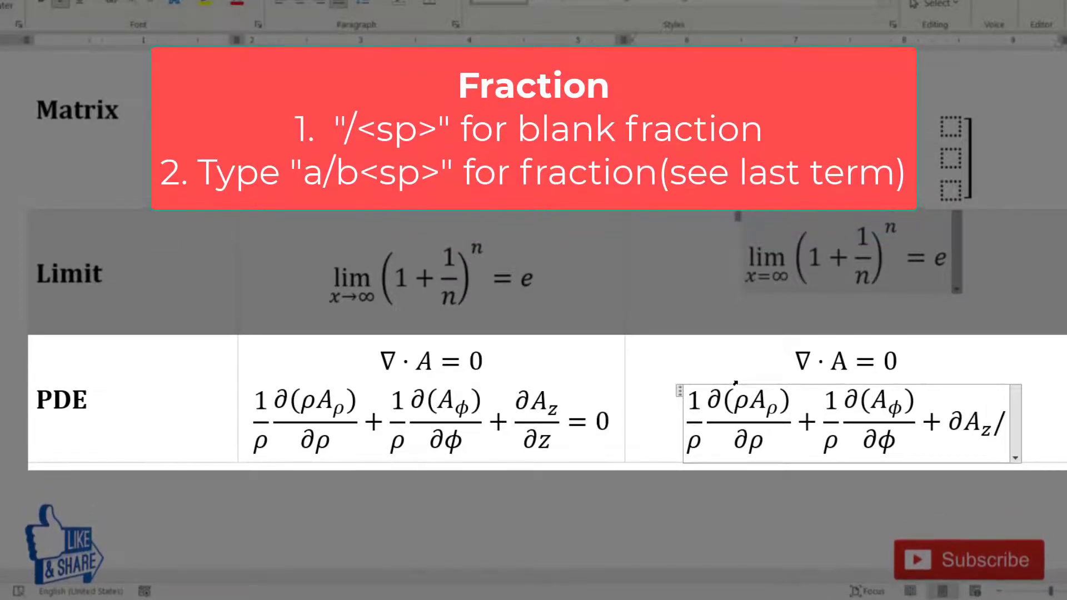
{"action": "type", "text": "\\partial "}
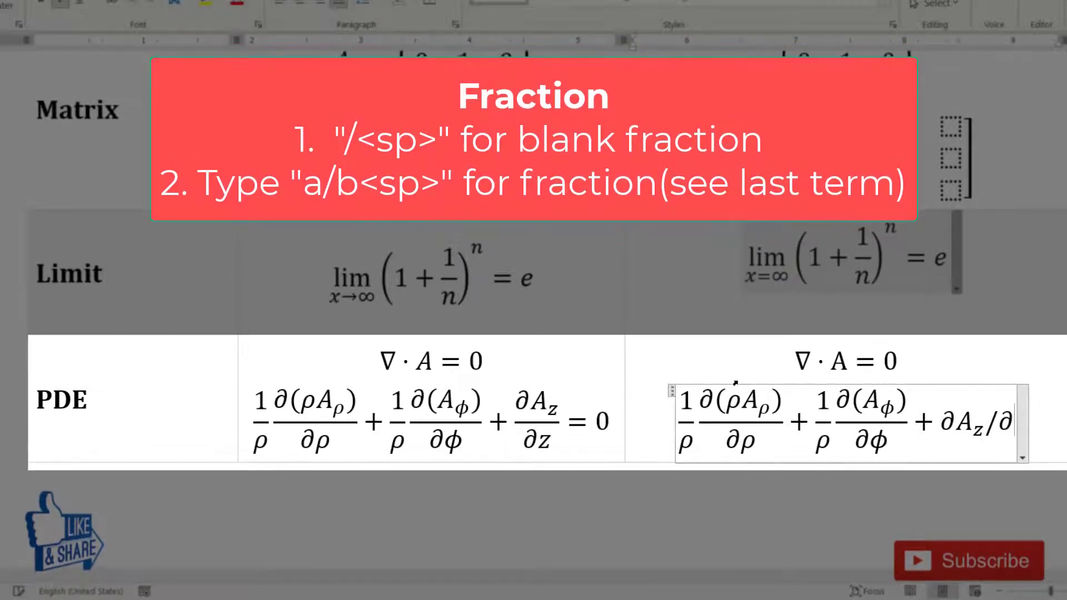
{"action": "type", "text": "z "}
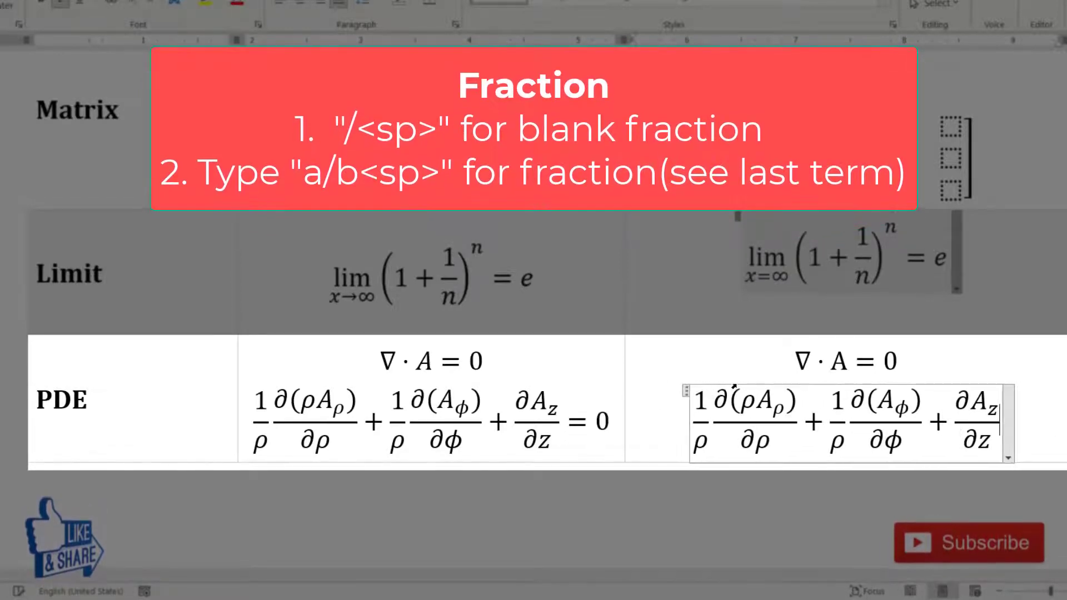
{"action": "type", "text": "="}
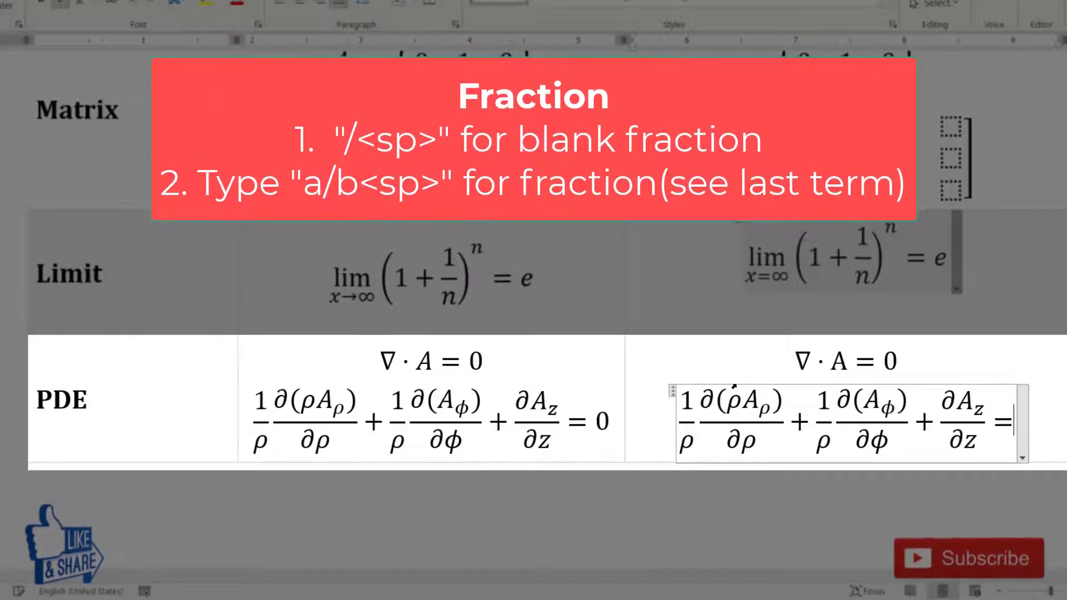
{"action": "type", "text": "0"}
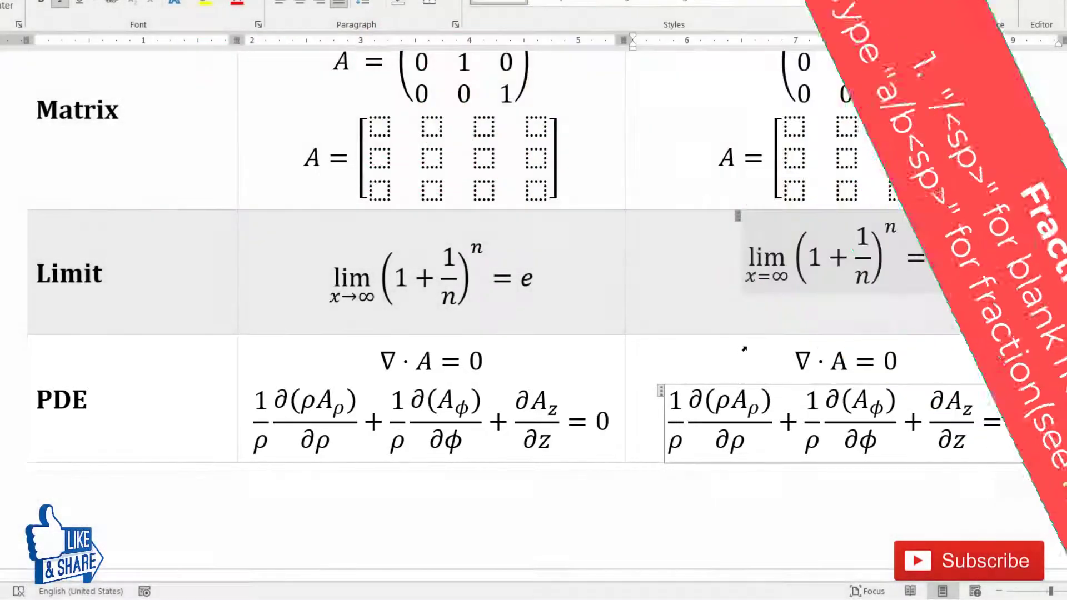
- In the Accents cell, type the vector equation V⃗ = v_x î + v_y ĵ
{"action": "scroll", "coordinate": [1063, 400], "scroll_direction": "down", "scroll_amount": 1}
{"action": "scroll", "coordinate": [1064, 383], "scroll_direction": "down", "scroll_amount": 3}
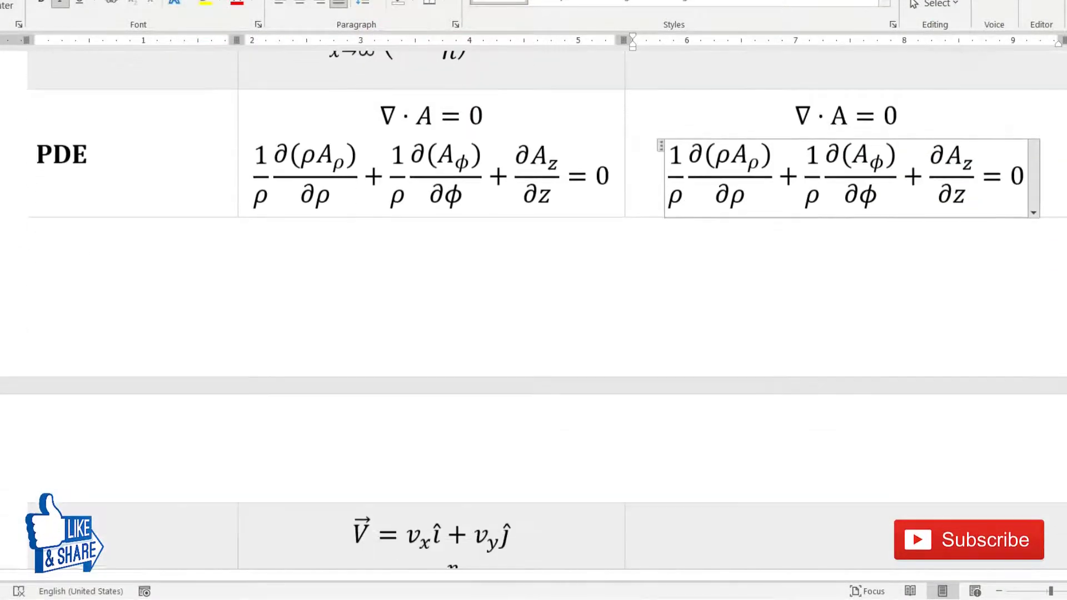
{"action": "scroll", "coordinate": [1063, 361], "scroll_direction": "down", "scroll_amount": 2}
{"action": "scroll", "coordinate": [1063, 354], "scroll_direction": "down", "scroll_amount": 2}
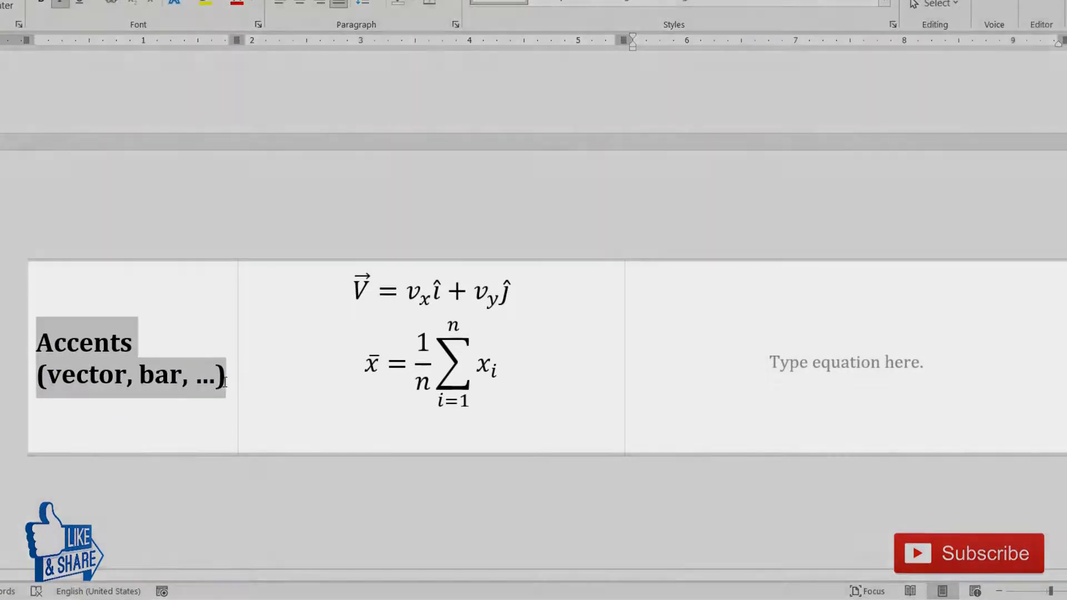
{"action": "left_click", "coordinate": [793, 369]}
{"action": "type", "text": "V"}
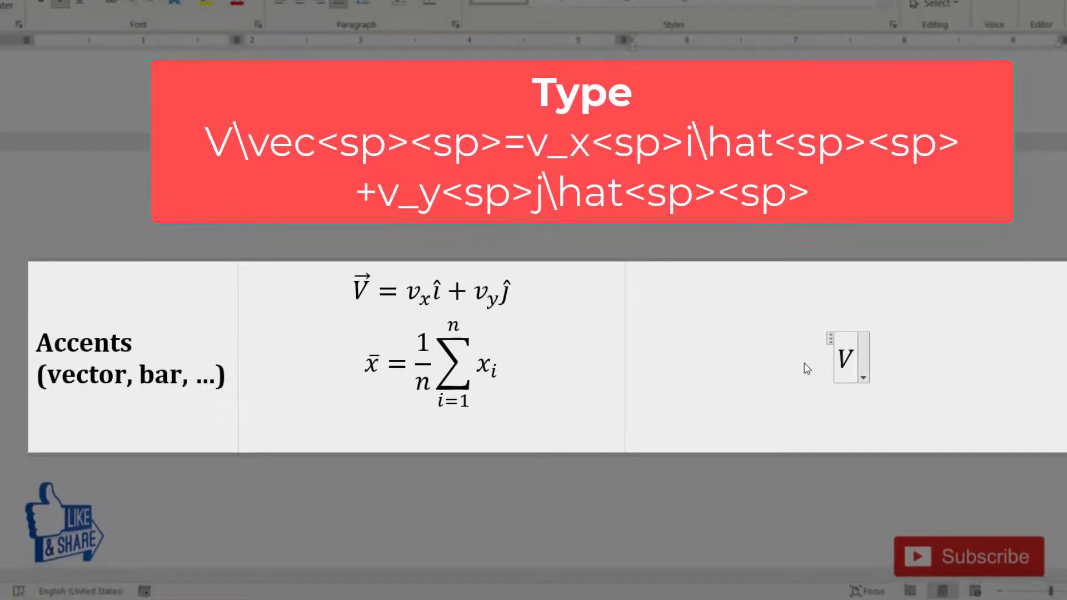
{"action": "type", "text": "\\vec   "}
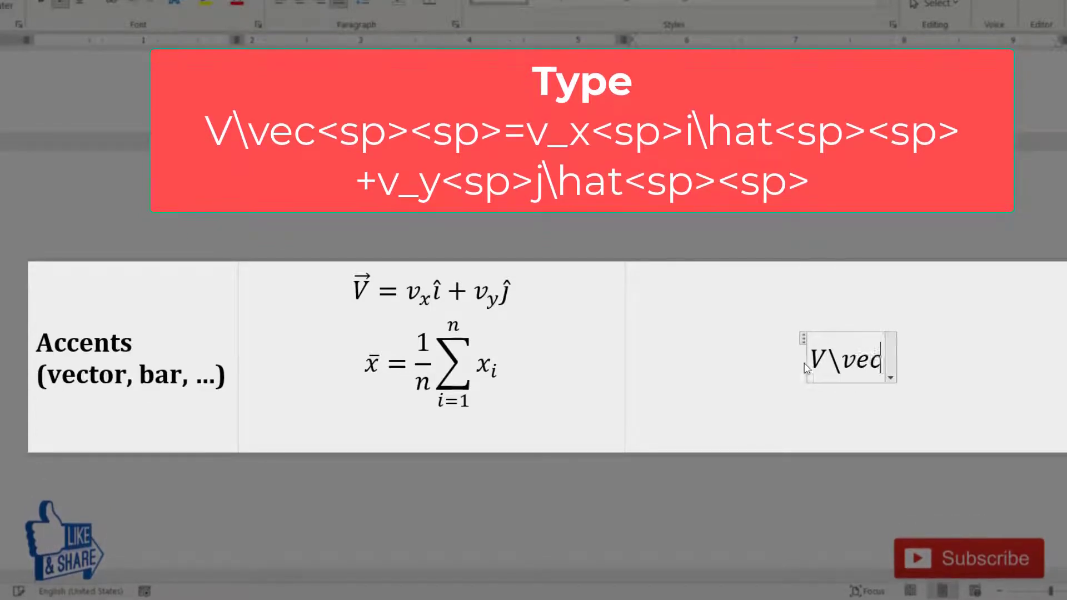
{"action": "type", "text": "="}
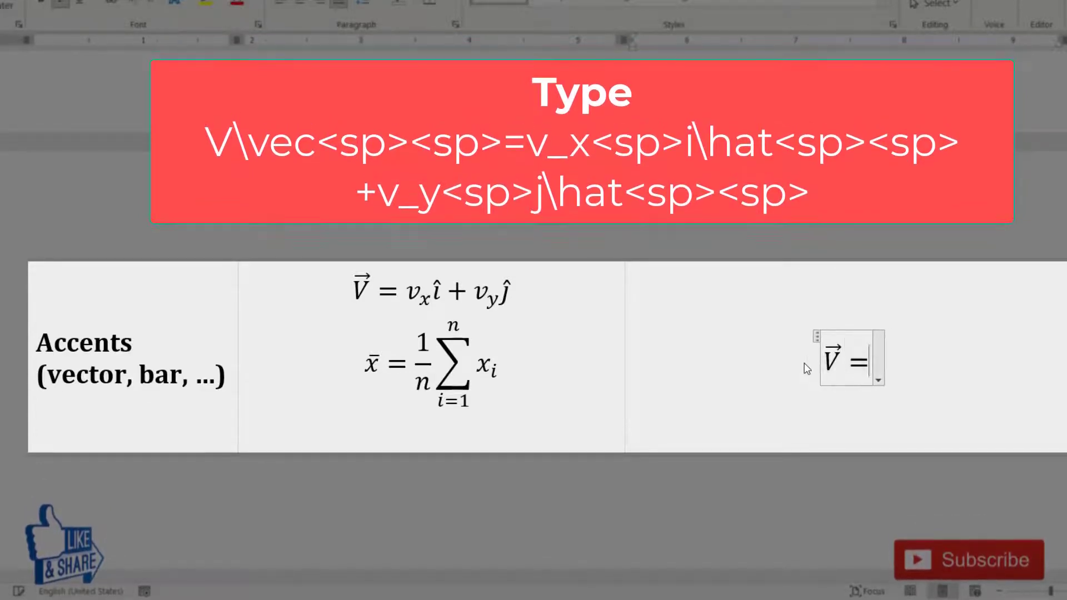
{"action": "type", "text": "v_"}
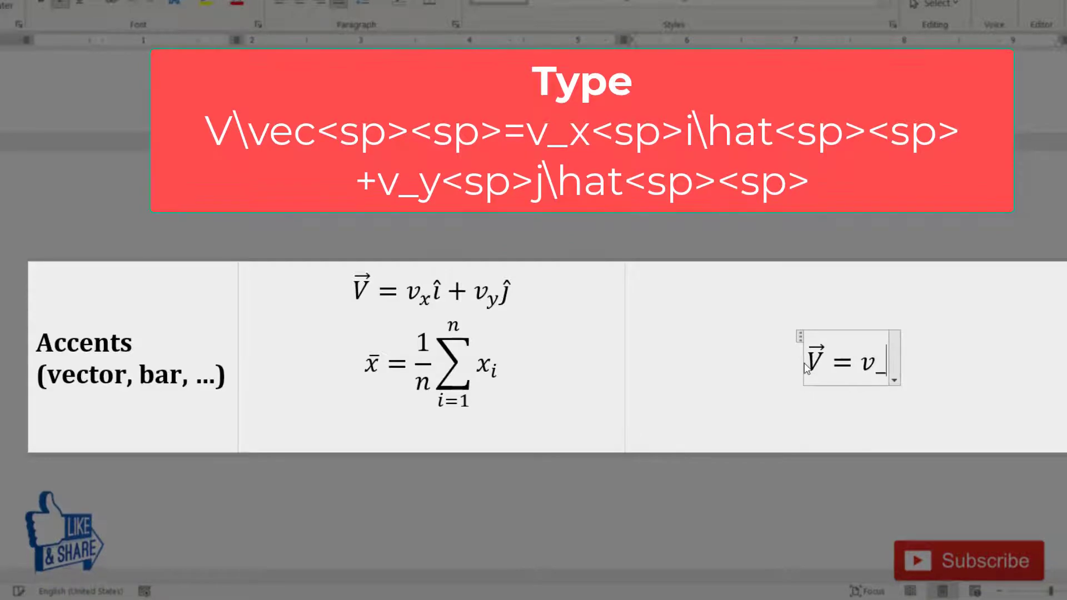
{"action": "type", "text": "x "}
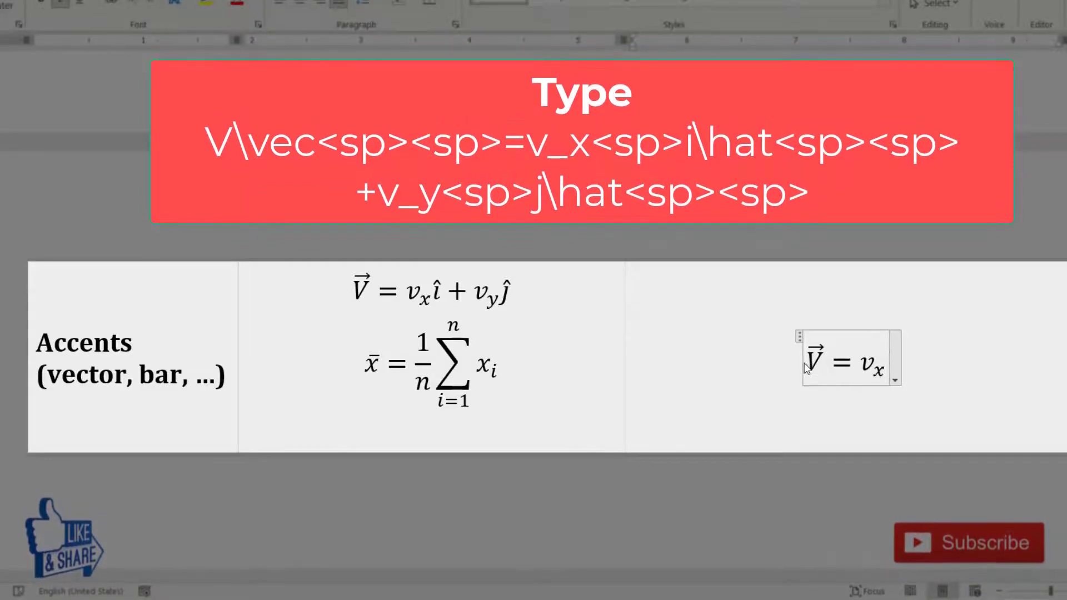
{"action": "type", "text": "i"}
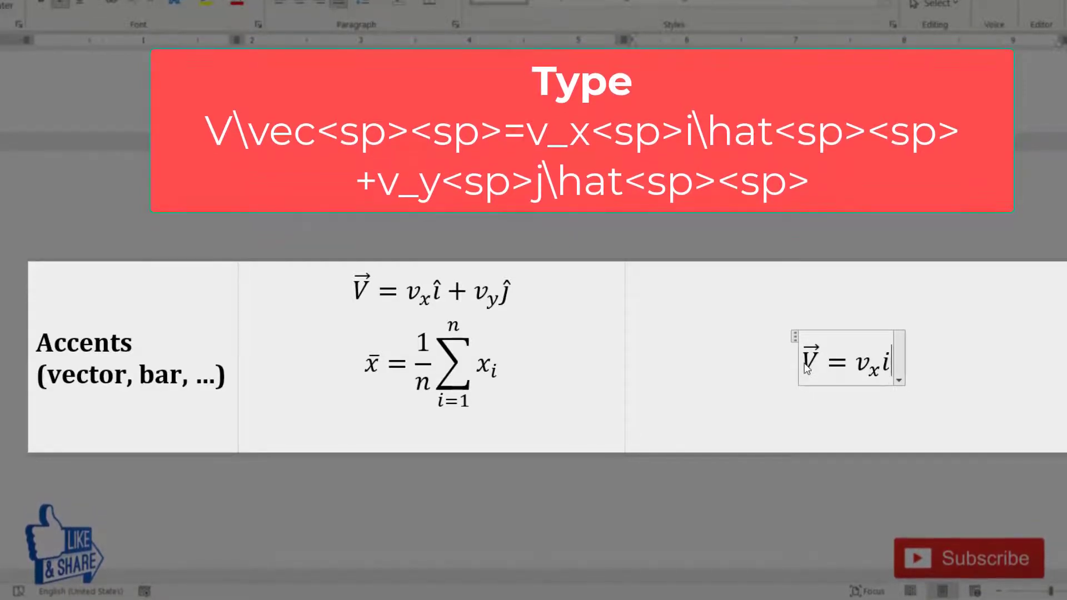
{"action": "type", "text": "\\ha"}
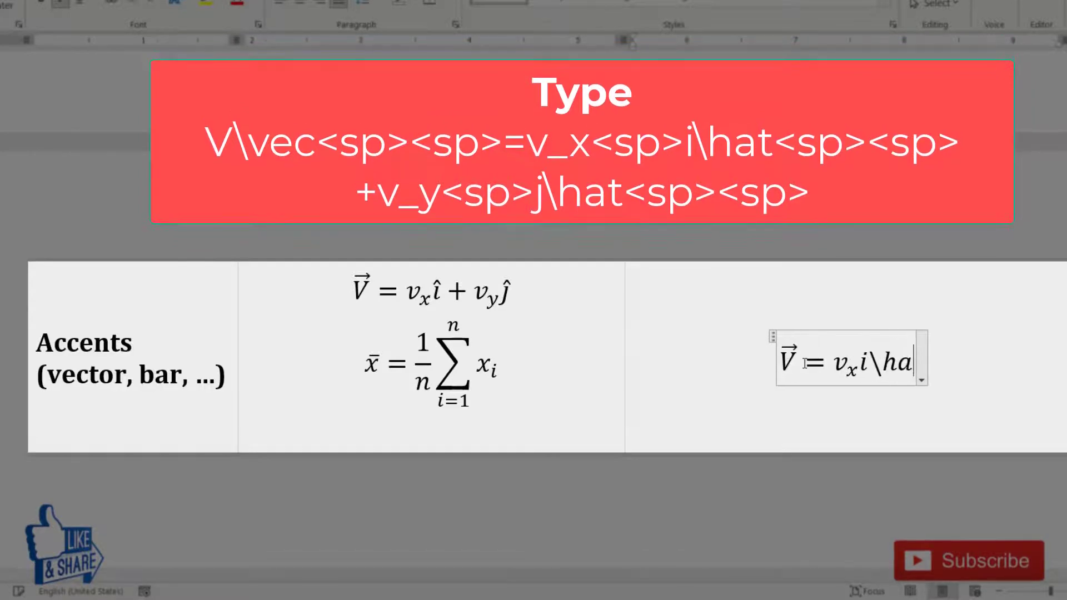
{"action": "type", "text": "t  "}
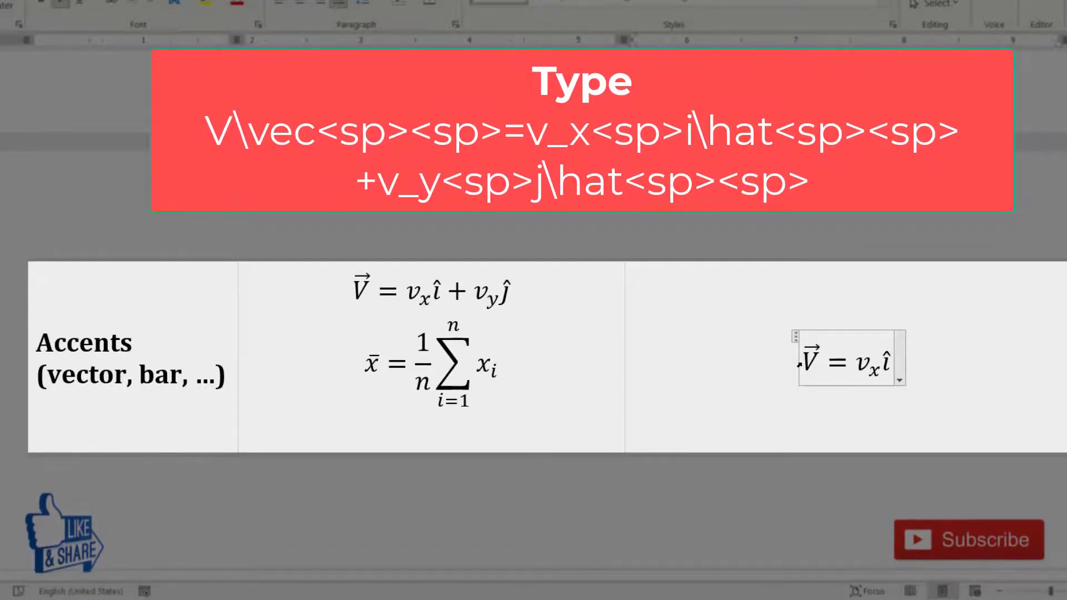
{"action": "type", "text": "+v_"}
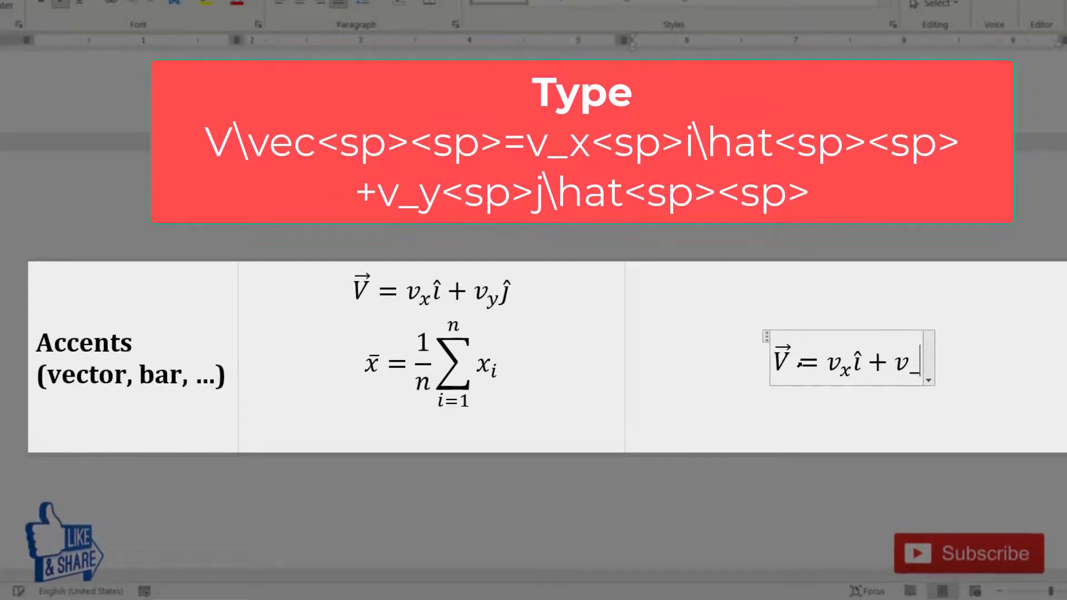
{"action": "type", "text": "y "}
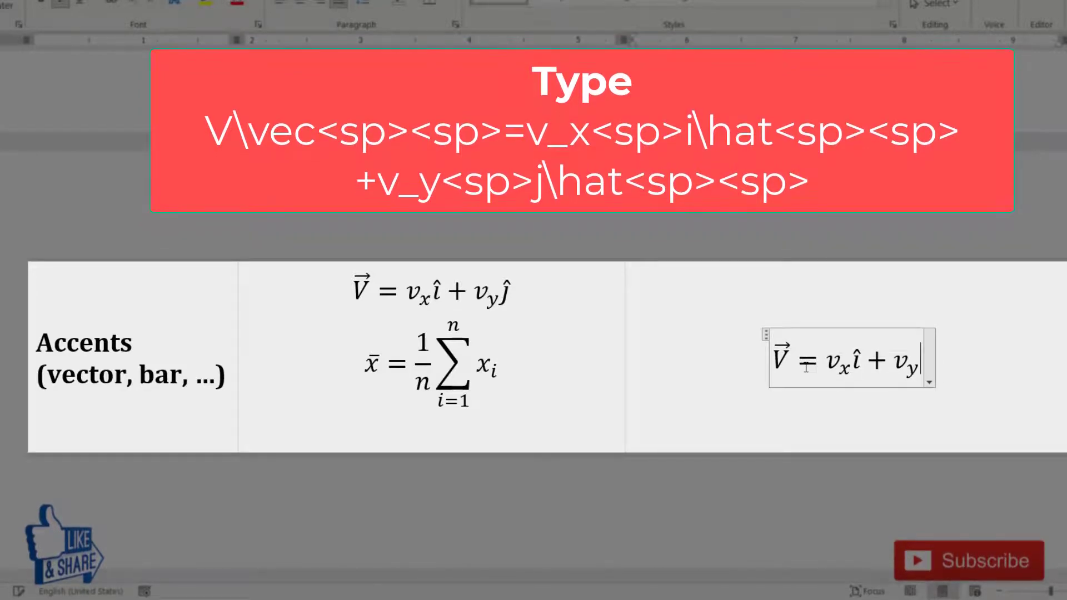
{"action": "type", "text": "j"}
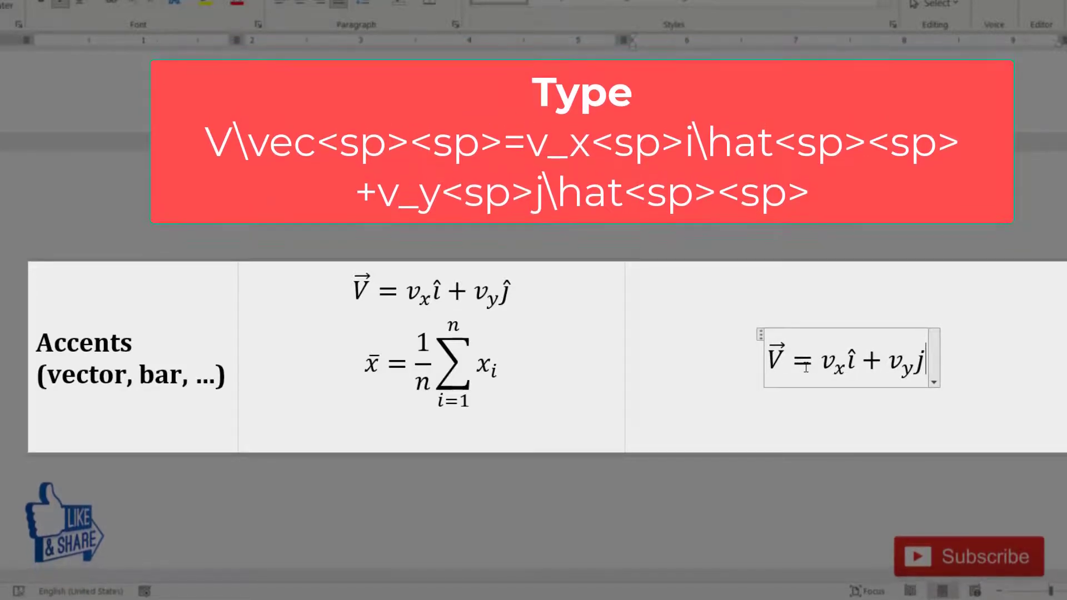
{"action": "type", "text": "\\ha"}
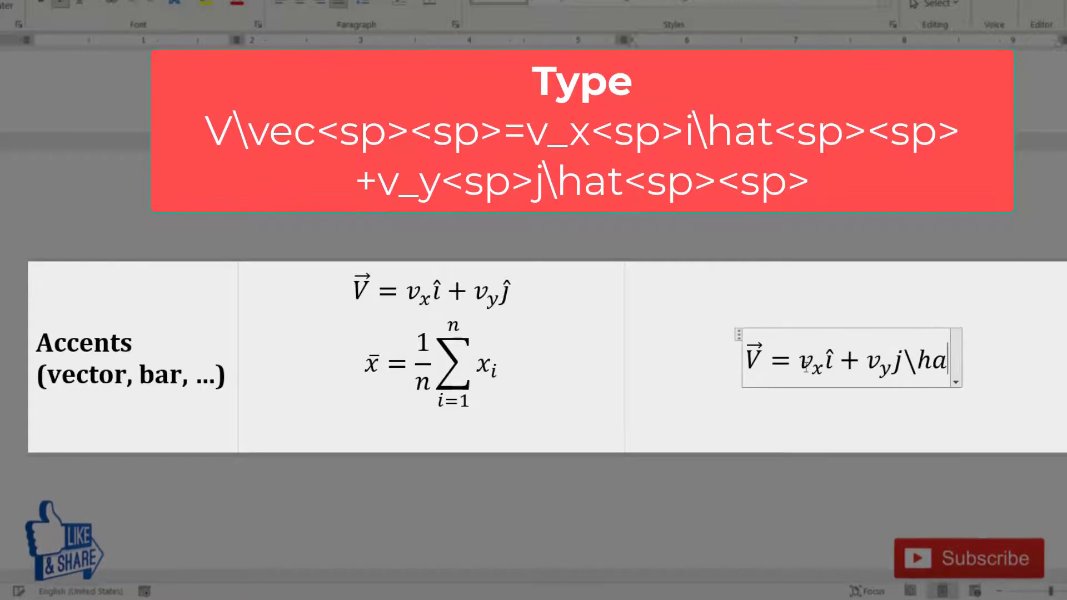
{"action": "type", "text": "t"}
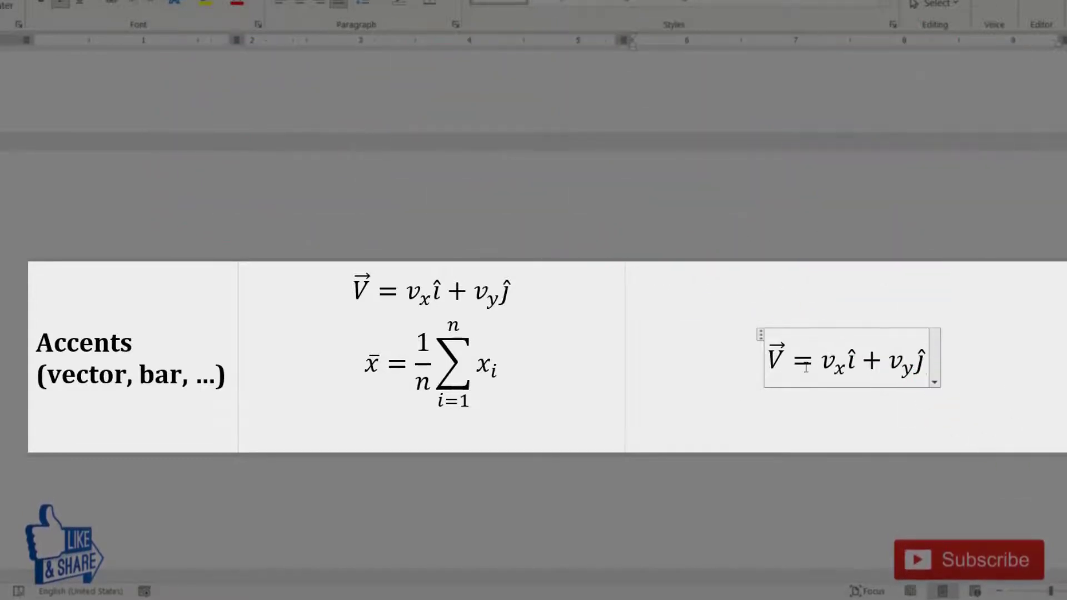
- Below the vector, add x̄ = 1/n Σ_{i=1}^n x_i as a new equation
{"action": "key", "text": "alt+equal"}
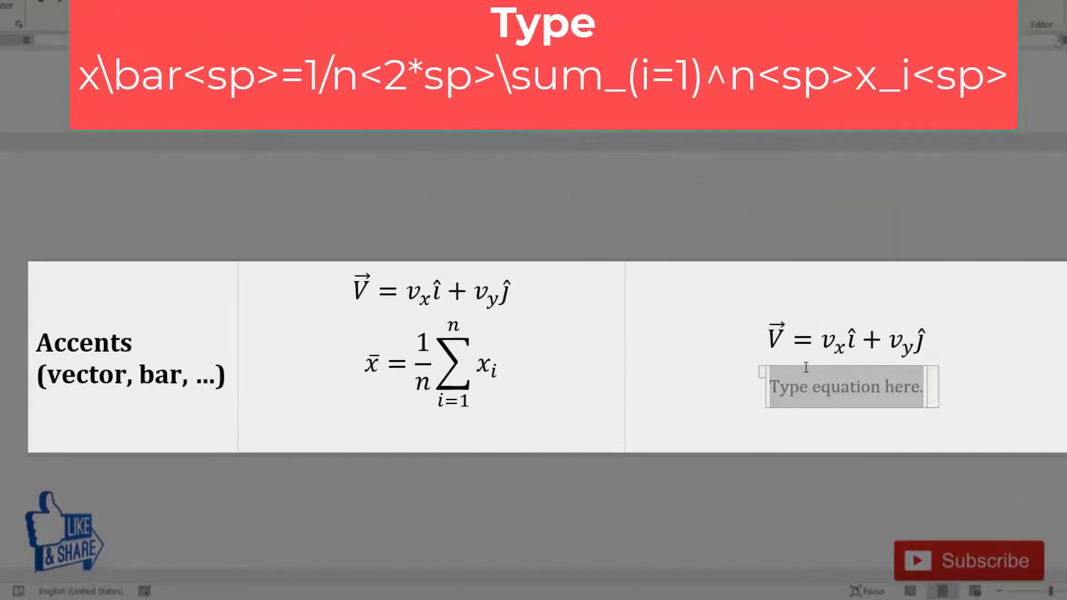
{"action": "type", "text": "x\\"}
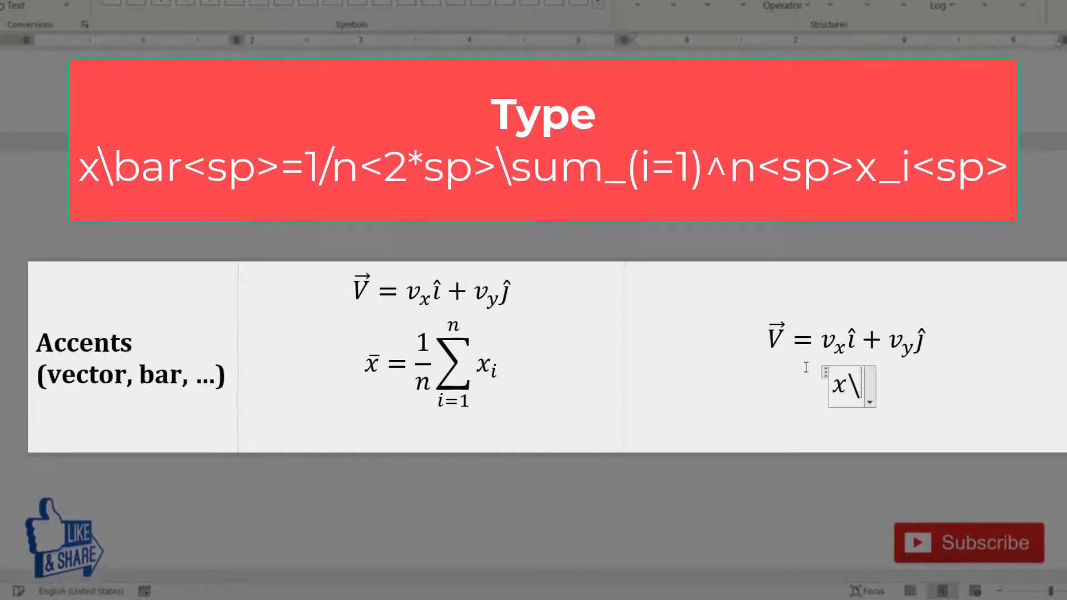
{"action": "type", "text": "bar"}
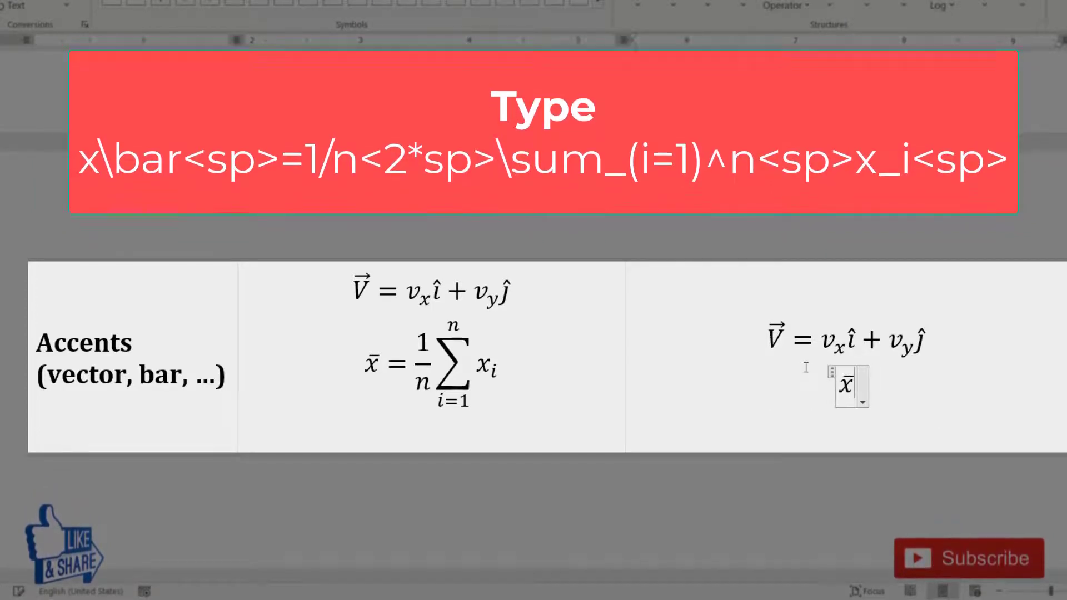
{"action": "type", "text": " ="}
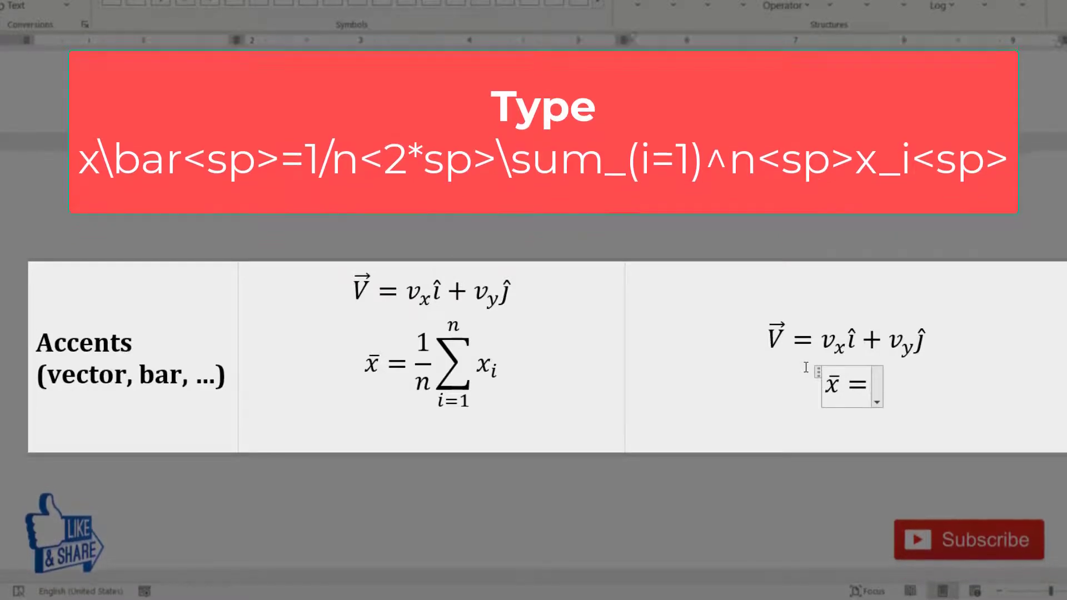
{"action": "type", "text": "1/n"}
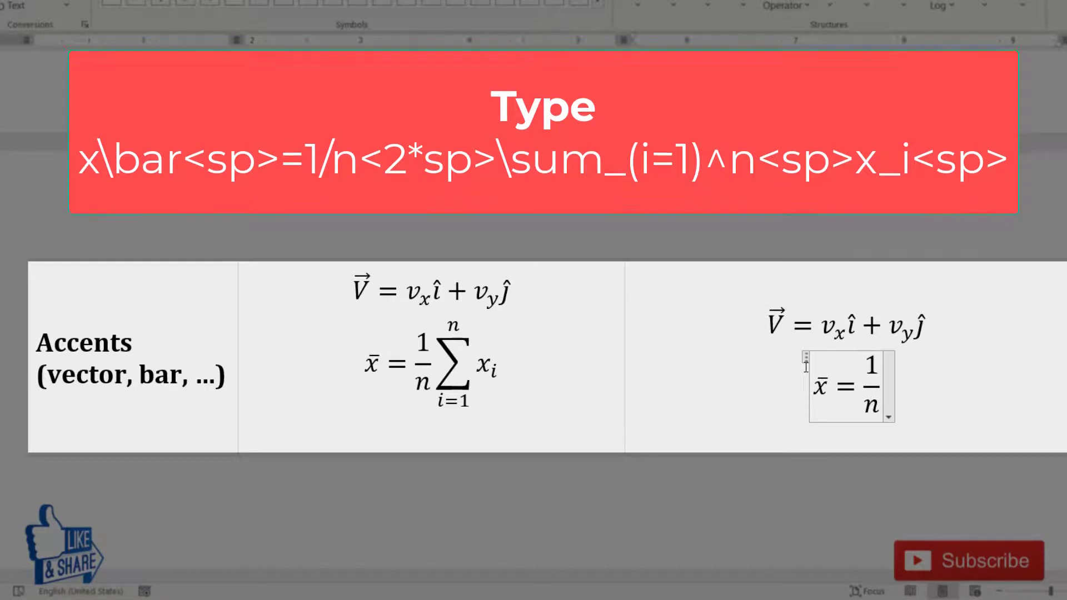
{"action": "type", "text": " \\"}
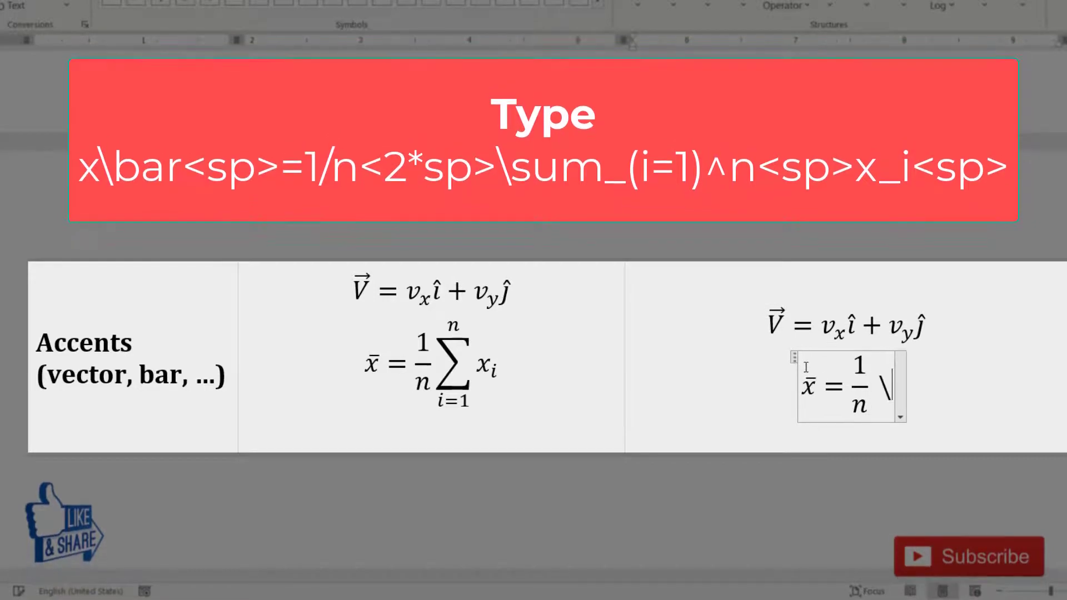
{"action": "type", "text": "sum "}
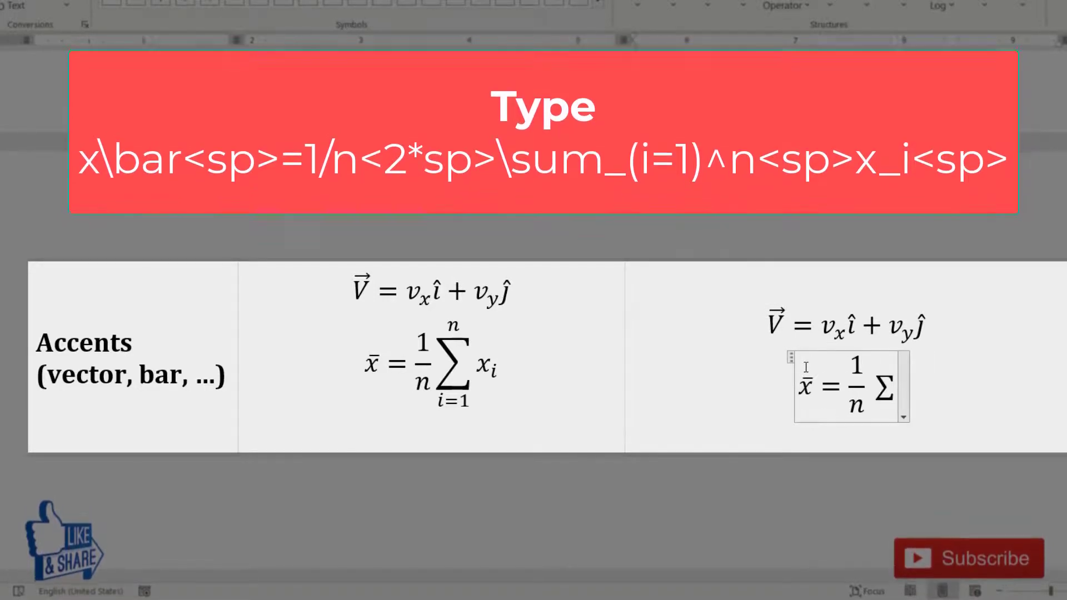
{"action": "type", "text": "_(i"}
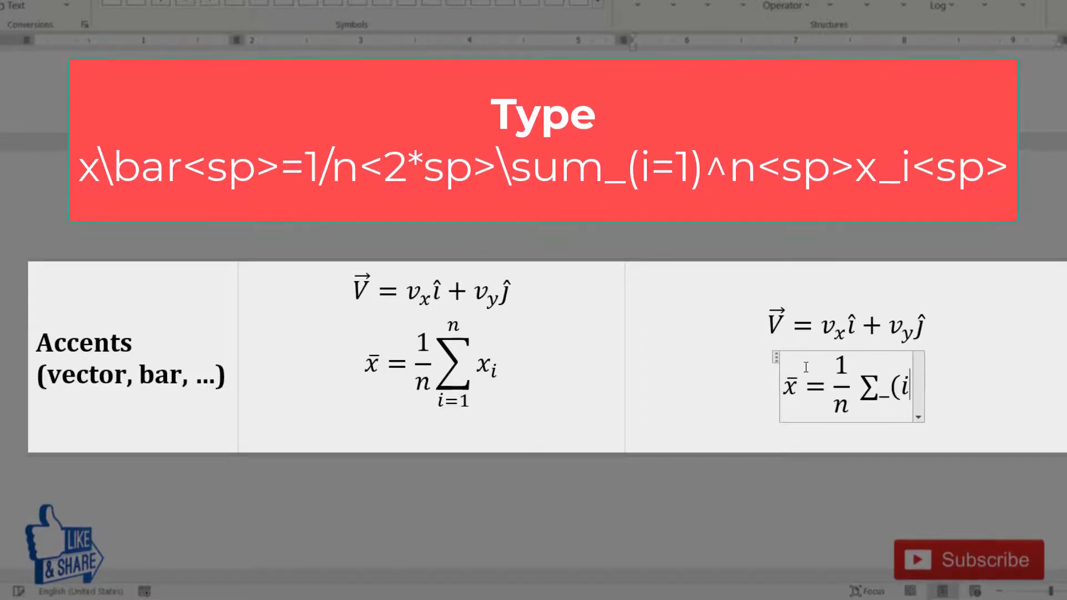
{"action": "type", "text": "=1"}
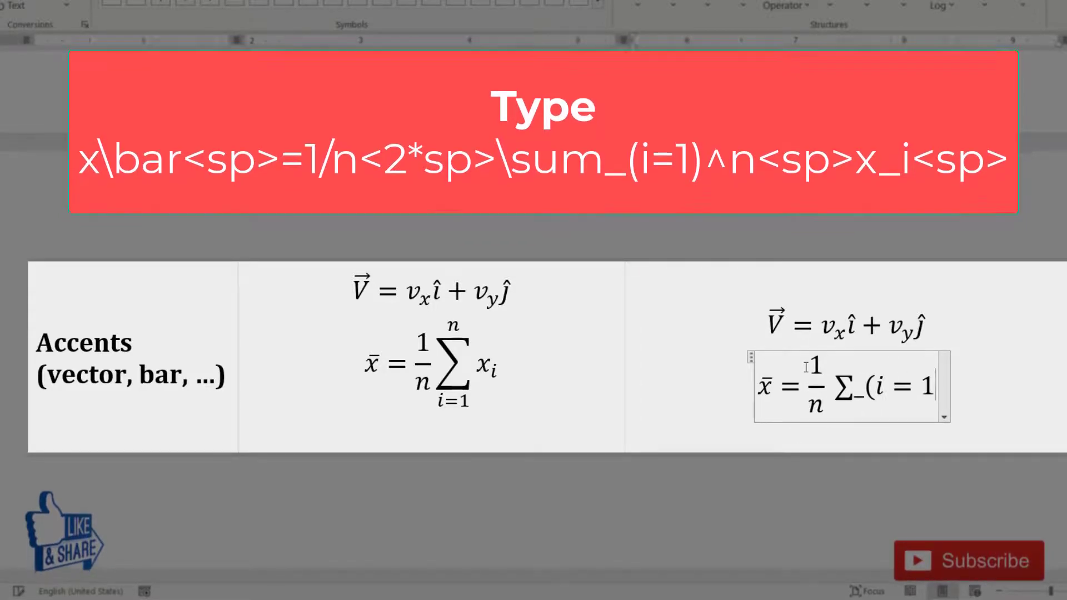
{"action": "type", "text": ")"}
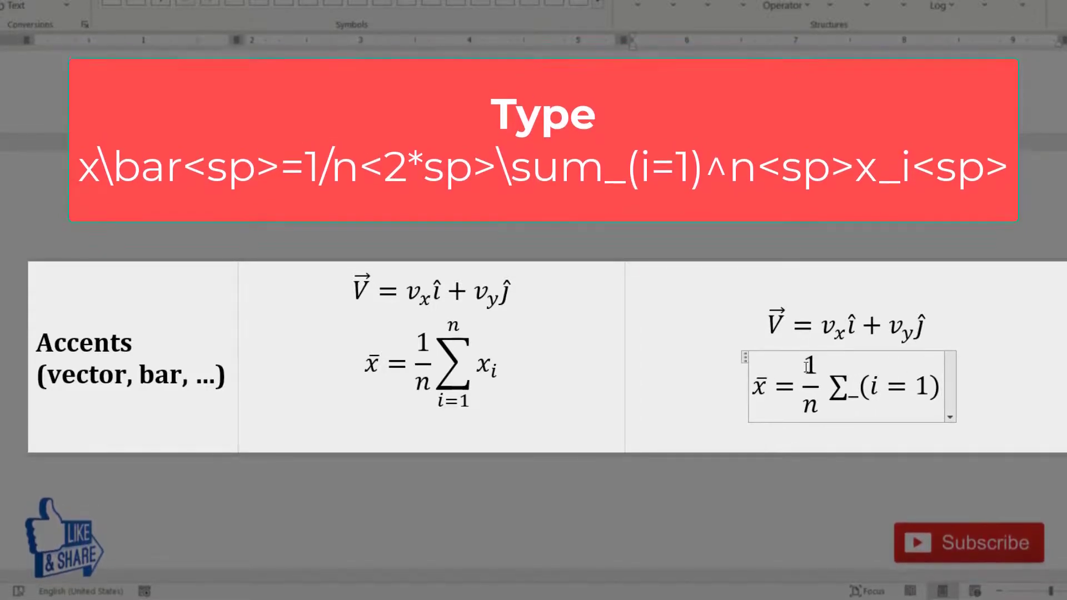
{"action": "type", "text": "^n "}
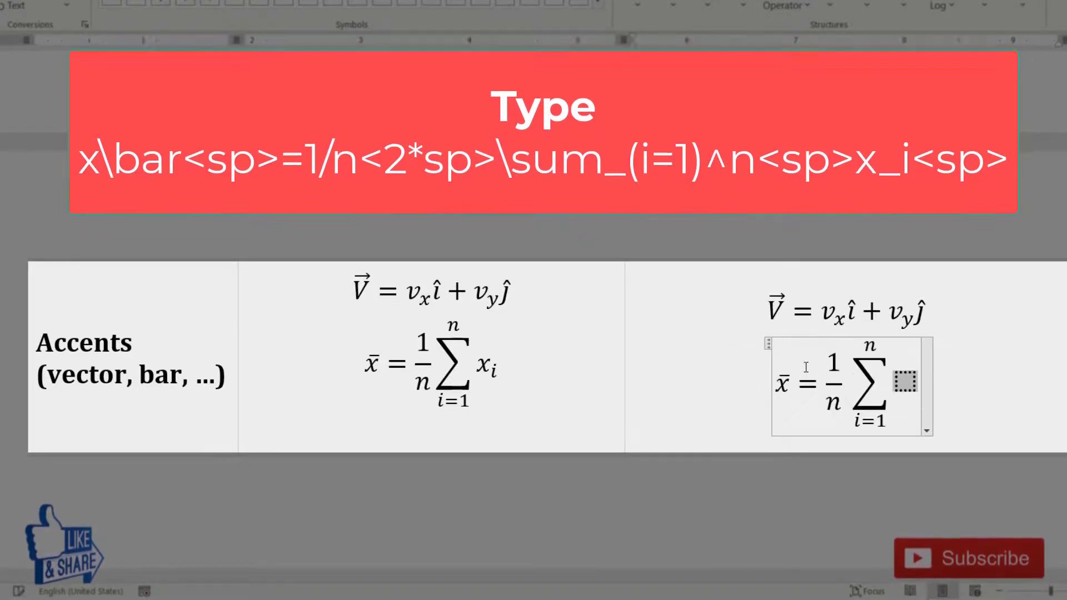
{"action": "type", "text": "x_"}
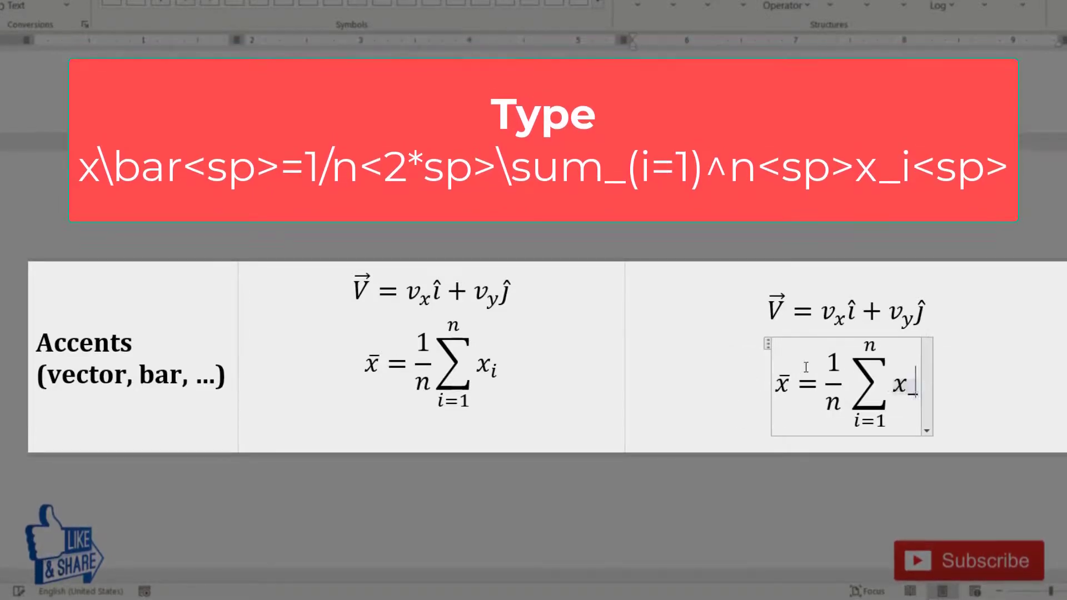
{"action": "type", "text": "i"}
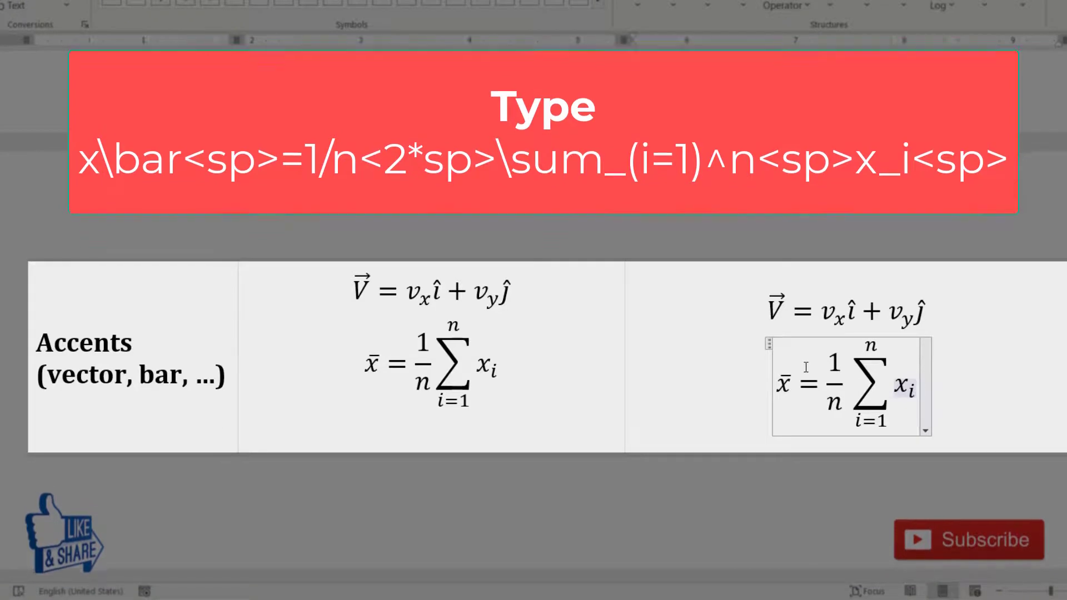
{"action": "left_click", "coordinate": [1009, 354]}
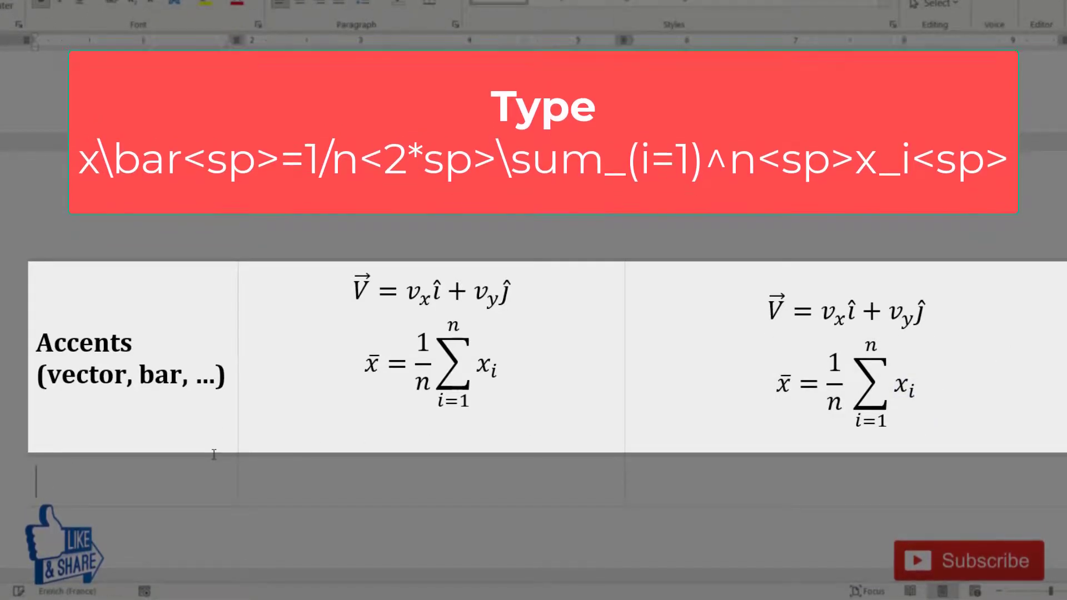
- Add a row labelled 'Shortcut for symbols', merge its two right cells, and start an equation there
{"action": "key", "text": "Tab"}
{"action": "type", "text": "Shortcut f"}
{"action": "type", "text": "or "}
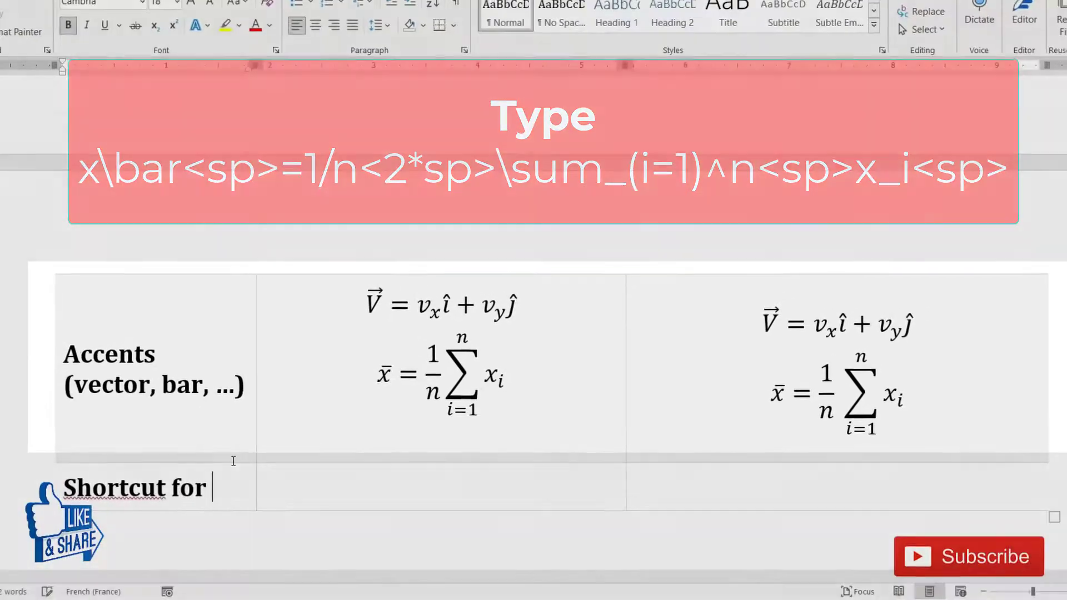
{"action": "type", "text": "s"}
{"action": "type", "text": "ymb"}
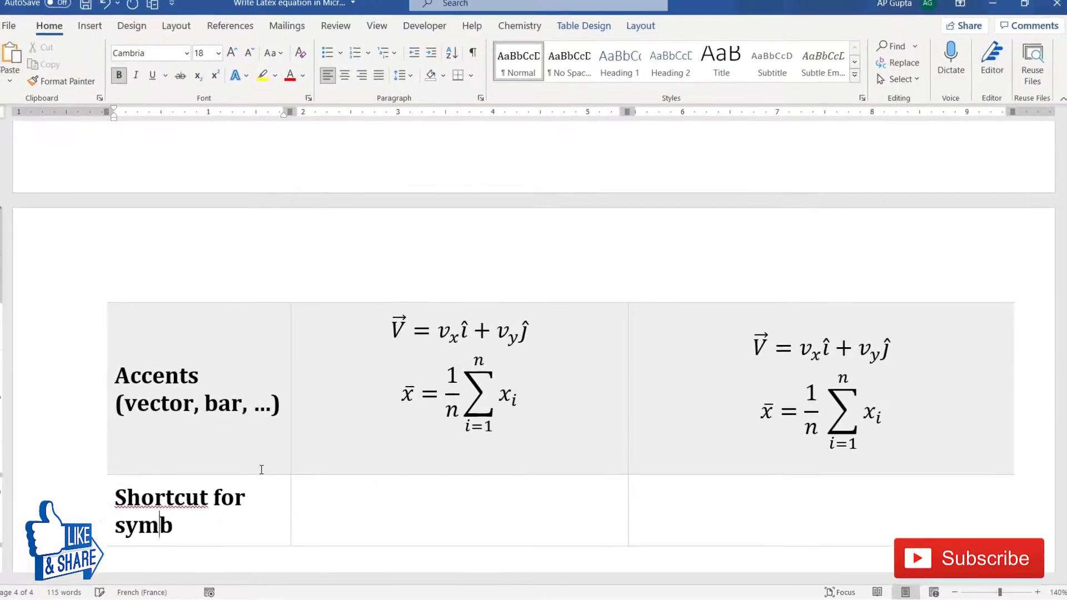
{"action": "type", "text": "ols"}
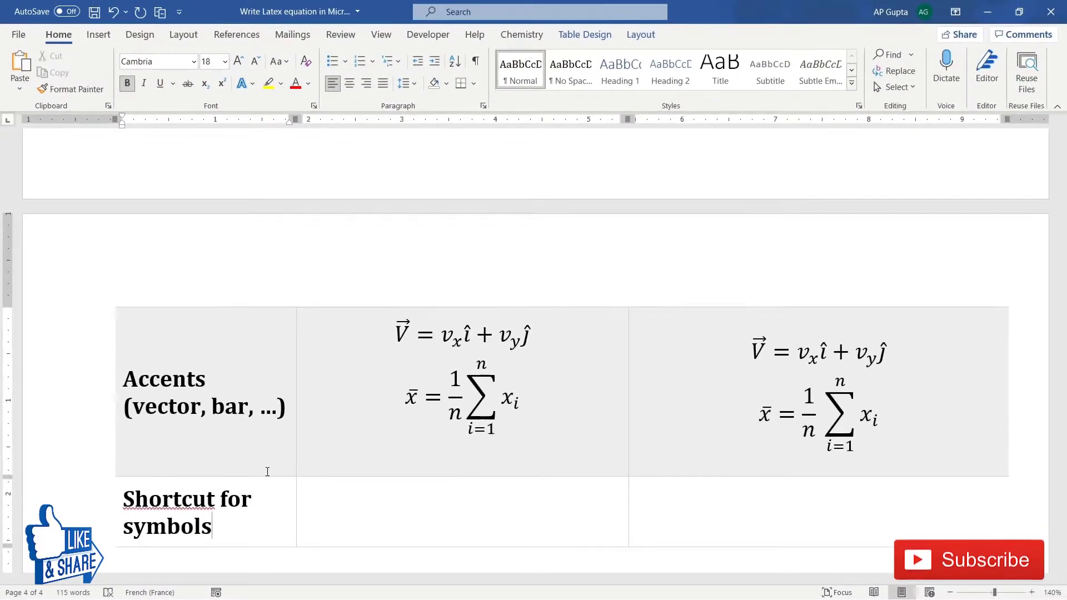
{"action": "left_click_drag", "start_coordinate": [384, 511], "coordinate": [682, 525]}
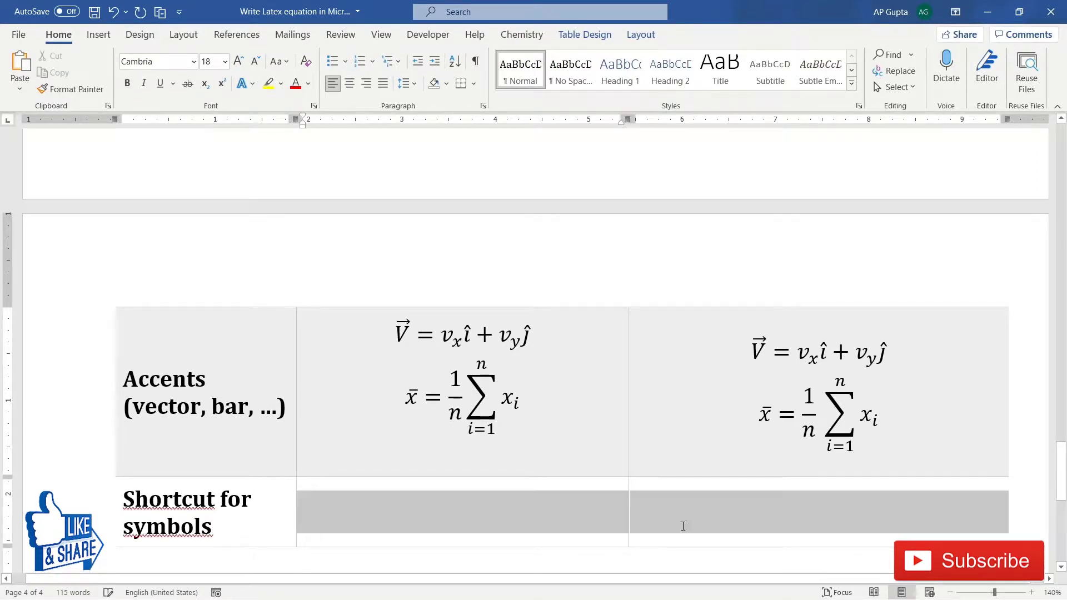
{"action": "right_click", "coordinate": [641, 517]}
{"action": "left_click", "coordinate": [677, 429]}
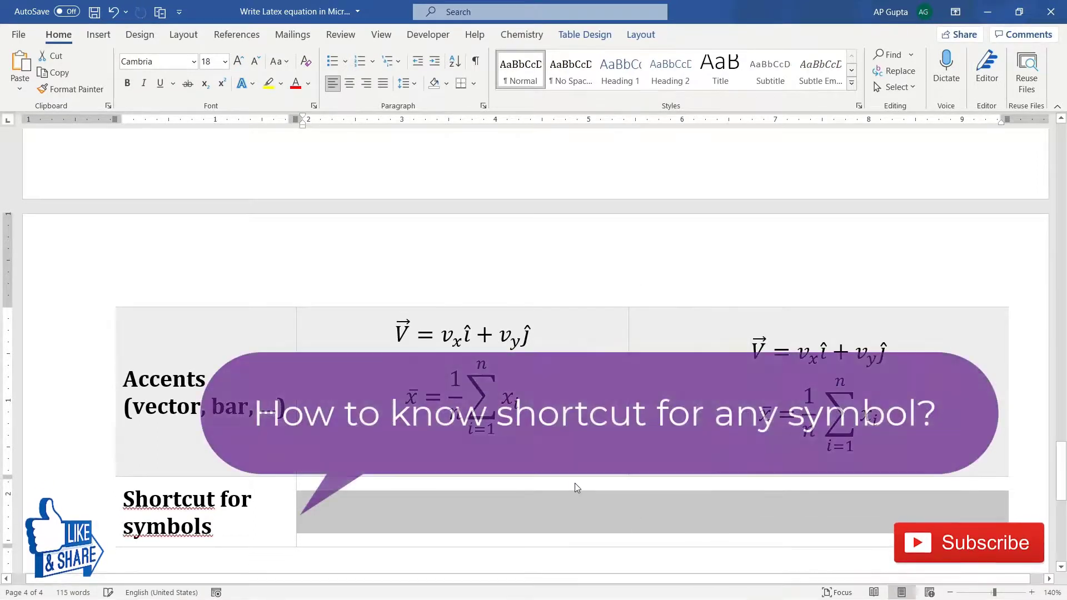
{"action": "key", "text": "alt+equal"}
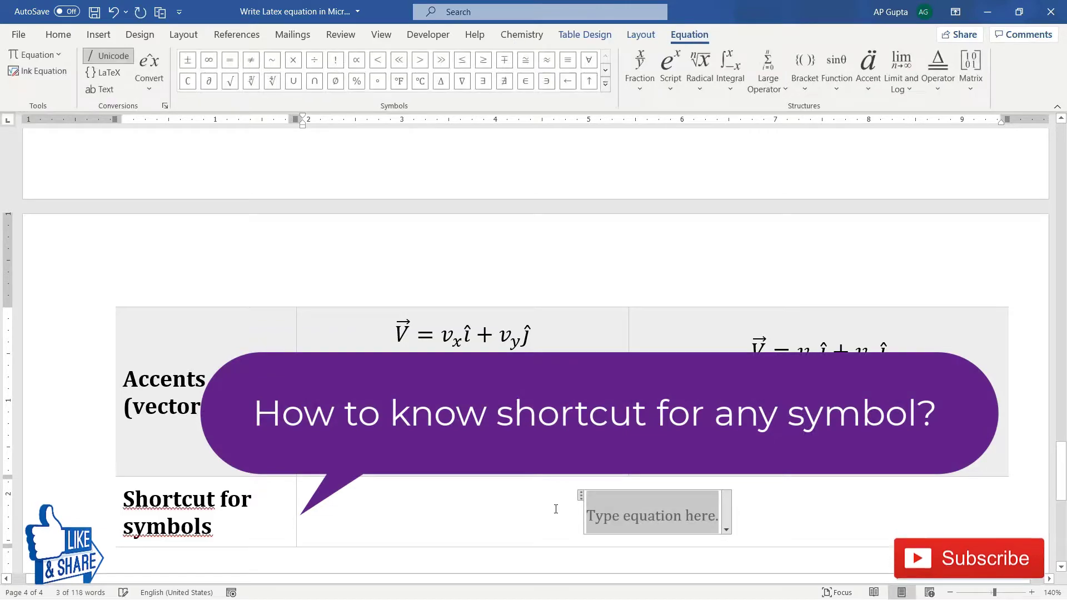
- Expand the equation Symbols gallery to show the full Basic Math set
{"action": "left_click", "coordinate": [639, 88]}
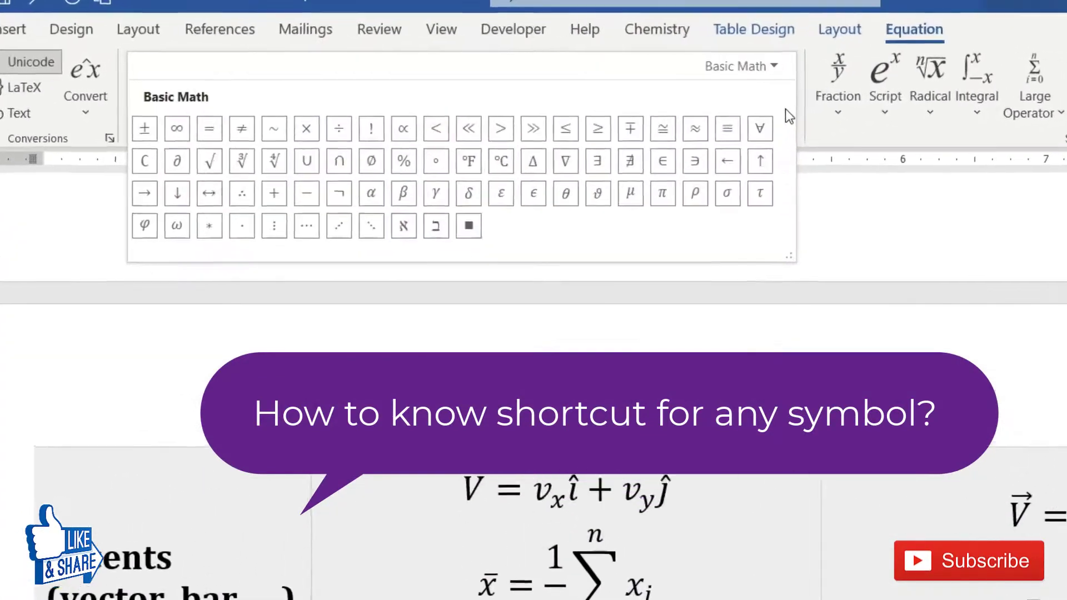